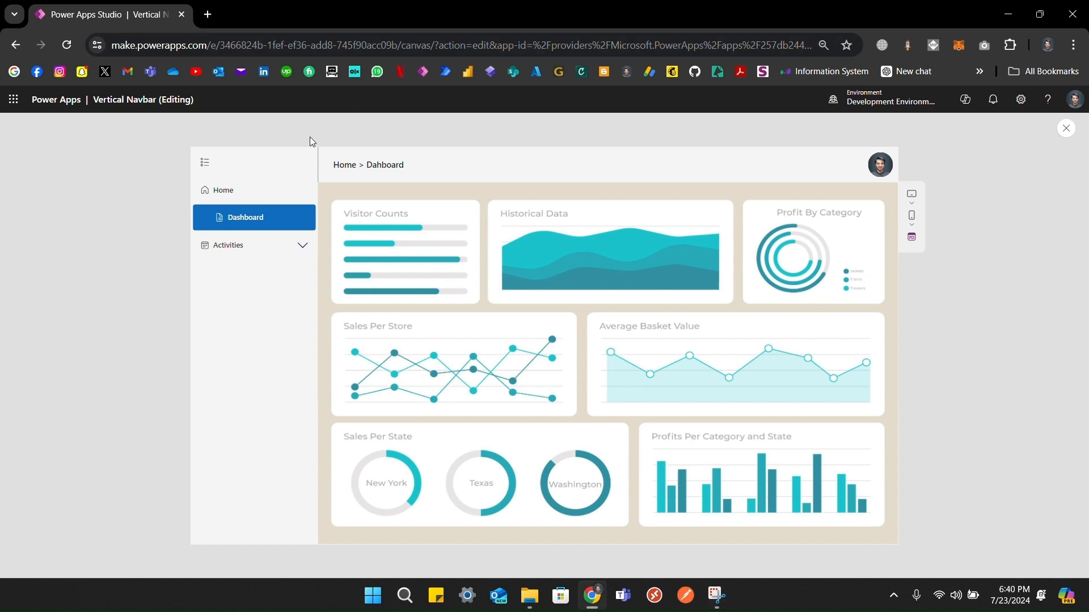
Step: Preview the sample navbar by expanding Activities and opening the Emails page
left_click(303, 246)
left_click(257, 277)
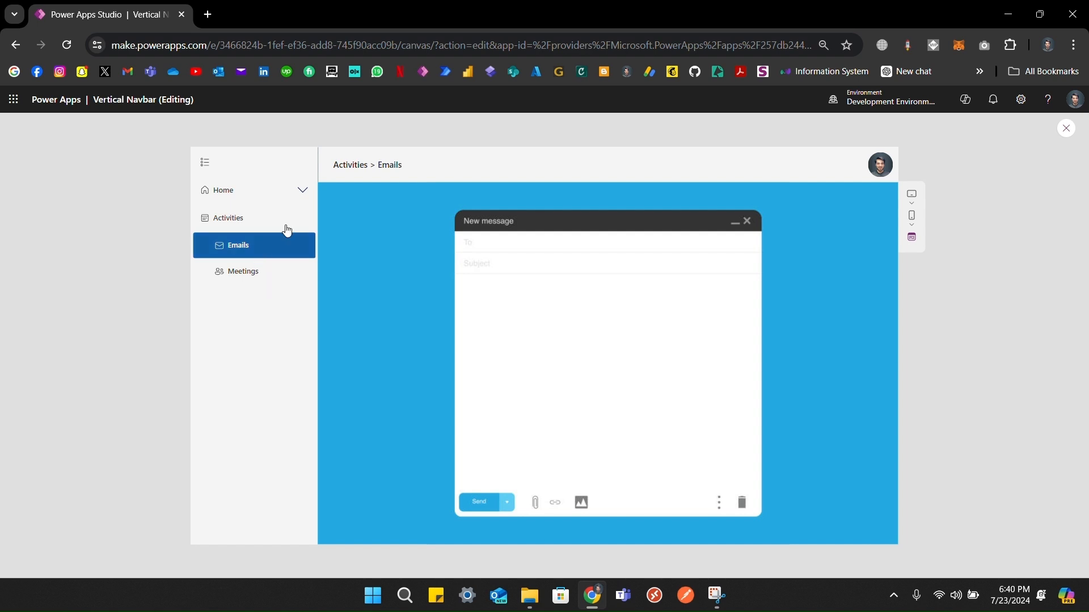
left_click(500, 23)
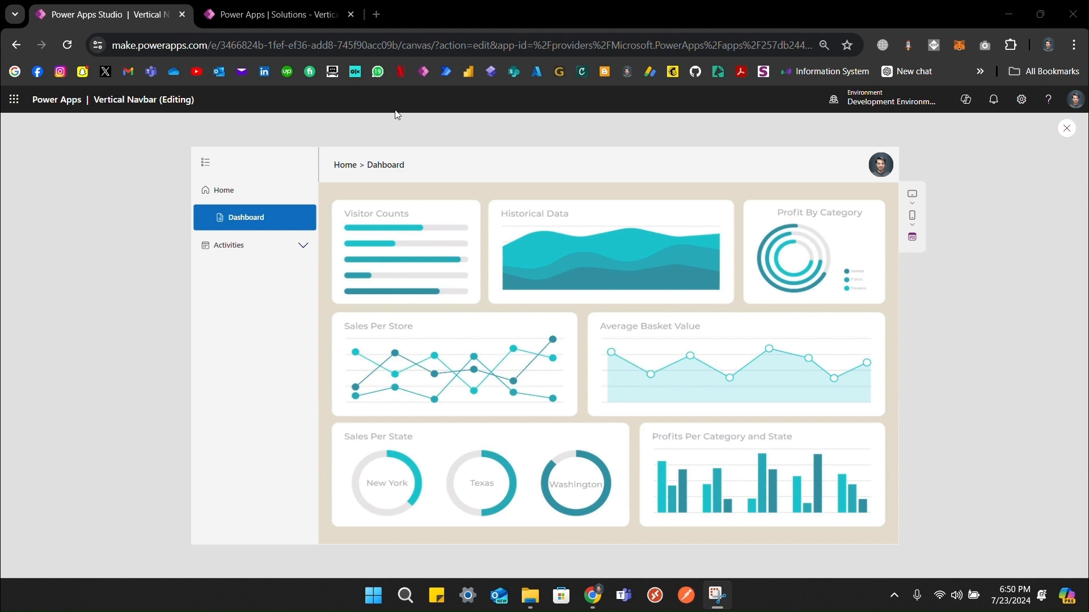
Step: Create a blank tablet canvas app named 'Modern Navbar' from the solution's New > App menu
left_click(276, 16)
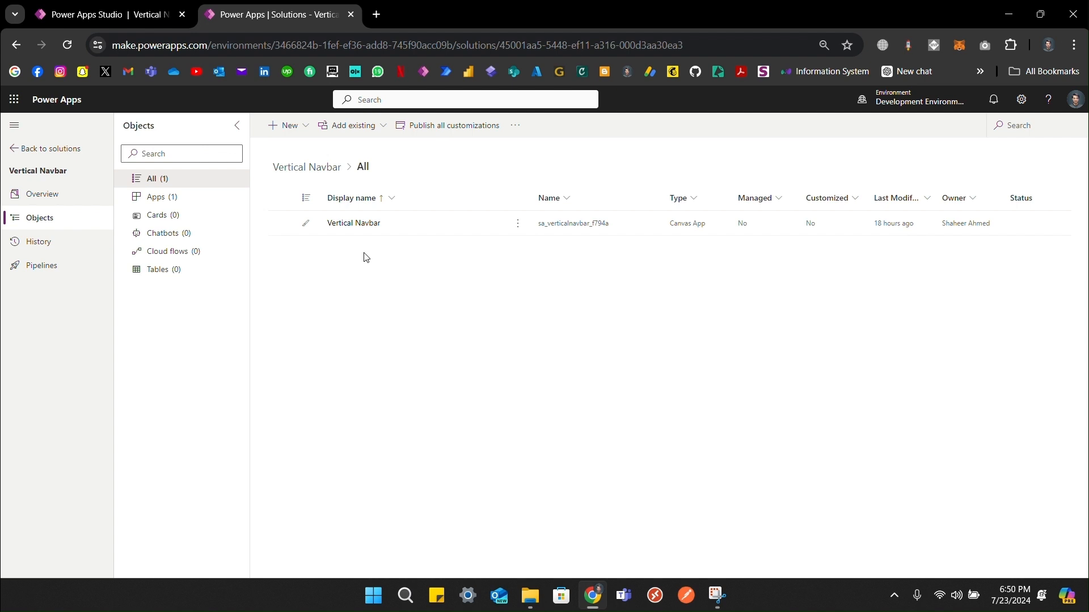
left_click(286, 125)
mouse_move(335, 150)
left_click(397, 146)
type("Mod")
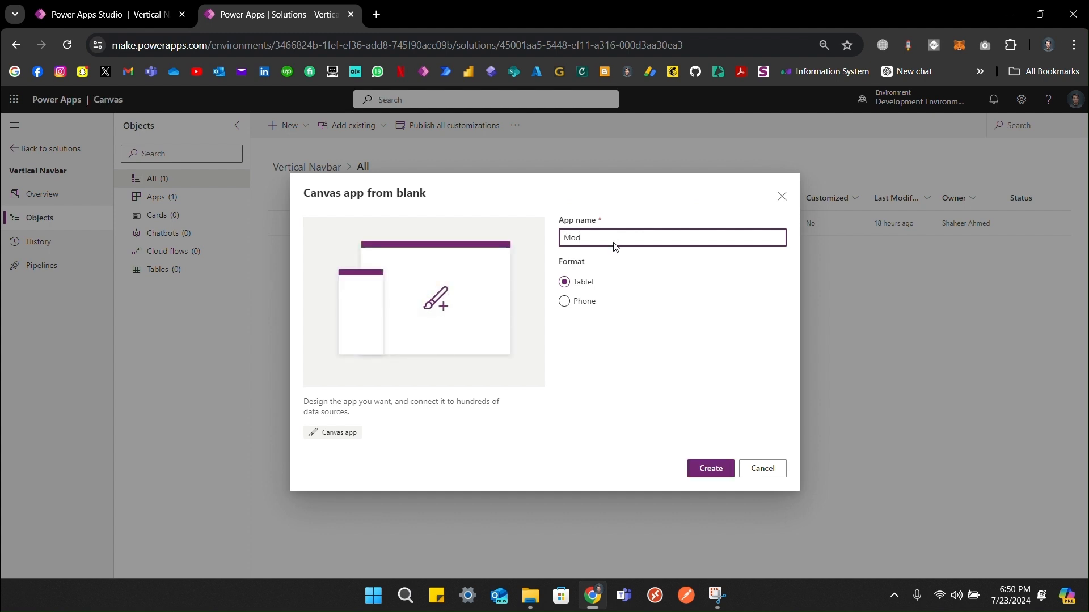
type("ern Navbar")
left_click(716, 475)
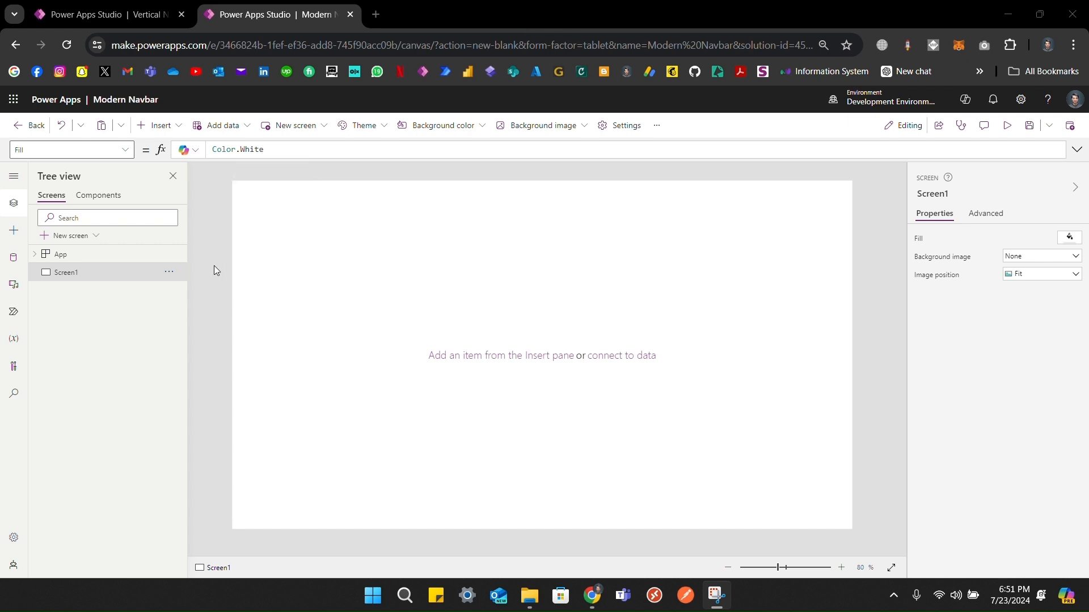
Step: Add a new component, rename it cmp_VerticalNavbar, and set its width to 300
left_click(103, 204)
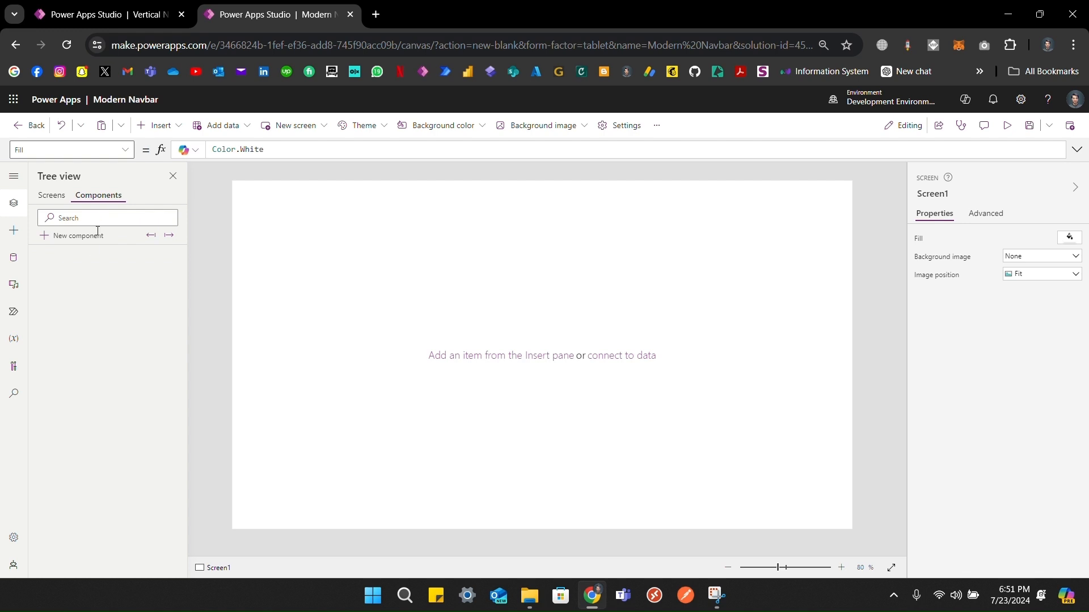
left_click(85, 245)
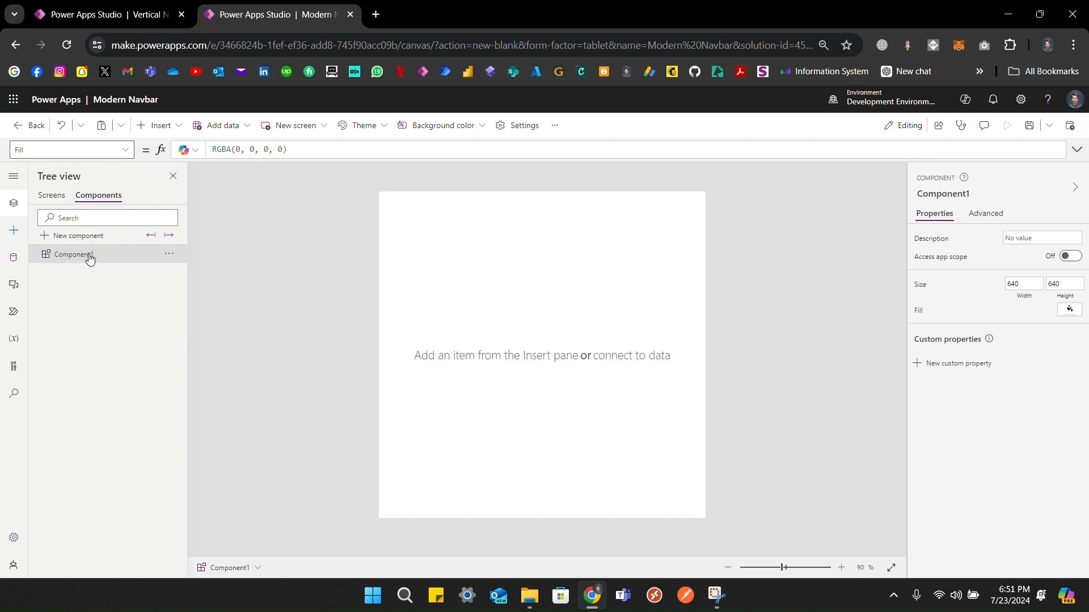
left_click(97, 261)
double_click(96, 258)
type("cmp_Vertic")
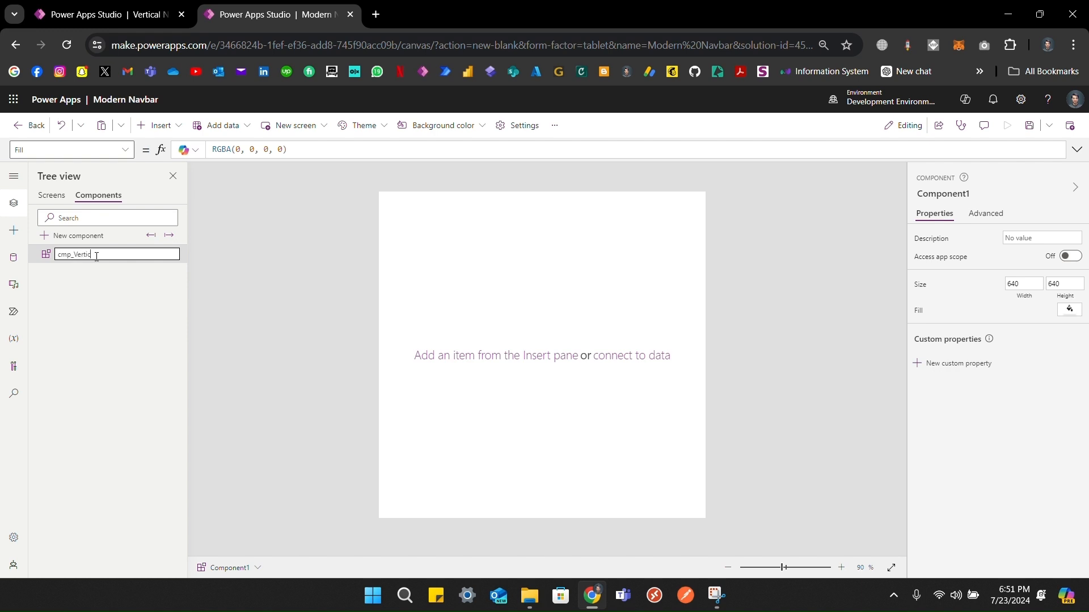
type("alNavbe")
left_click(284, 319)
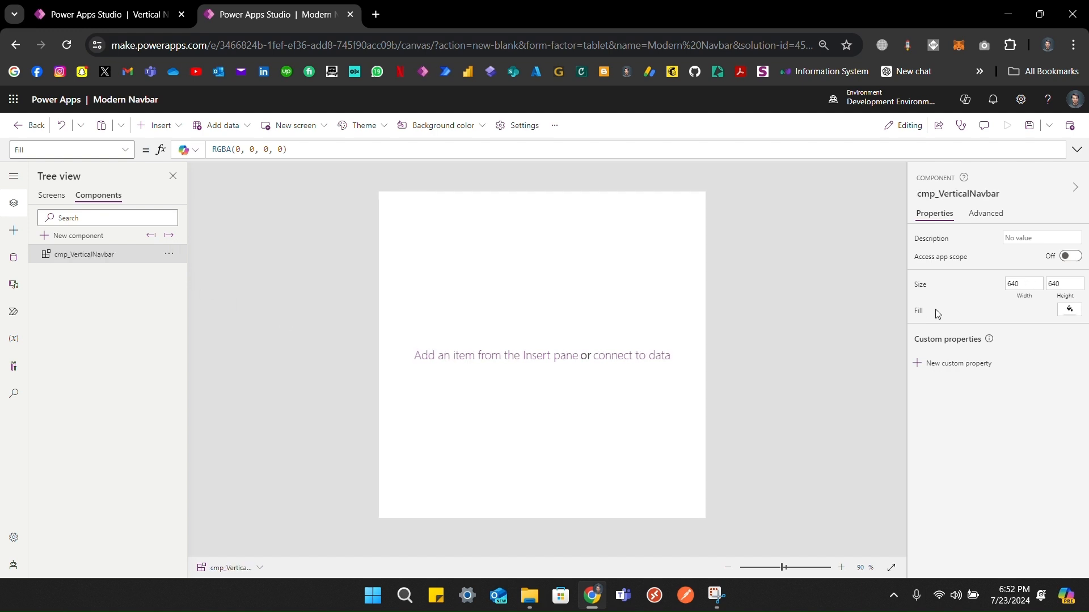
left_click(1026, 281)
type("300")
left_click(984, 299)
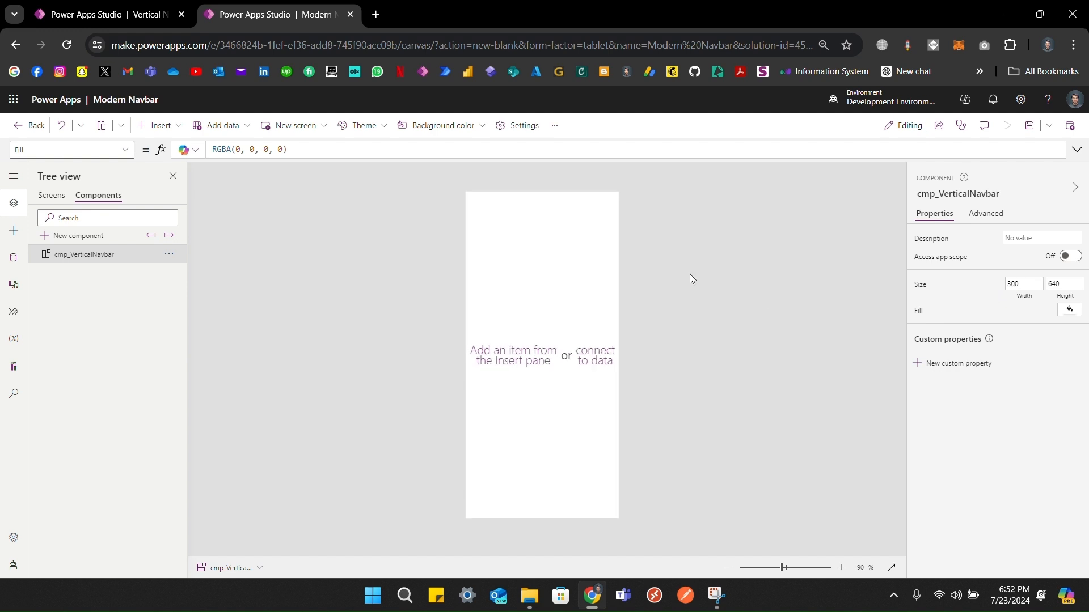
Step: Insert a blank flexible height gallery and move it to the component's top-left corner
left_click(148, 129)
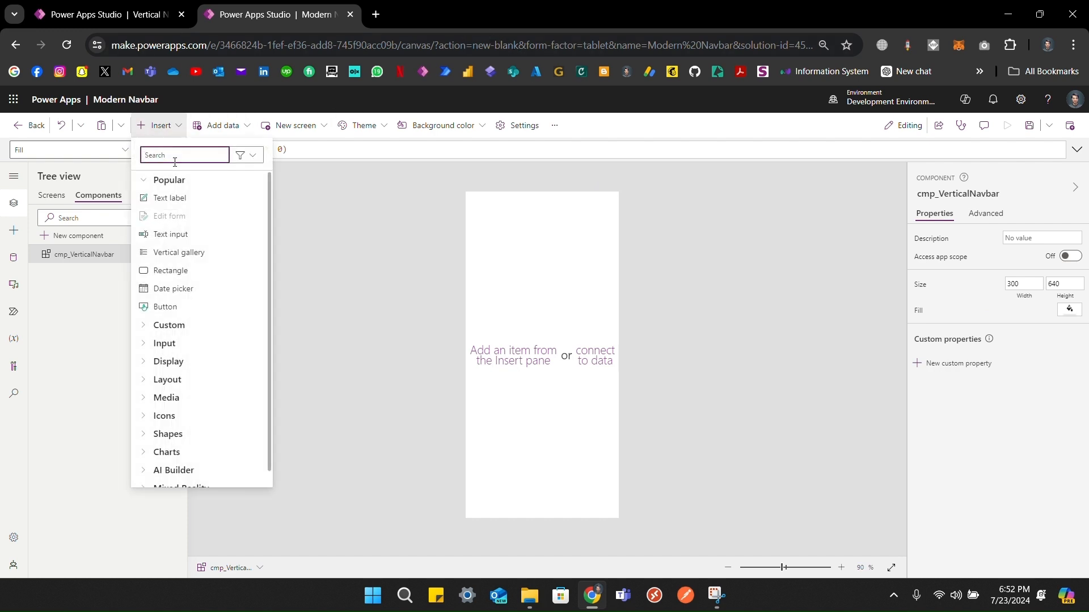
type("fl")
left_click(188, 219)
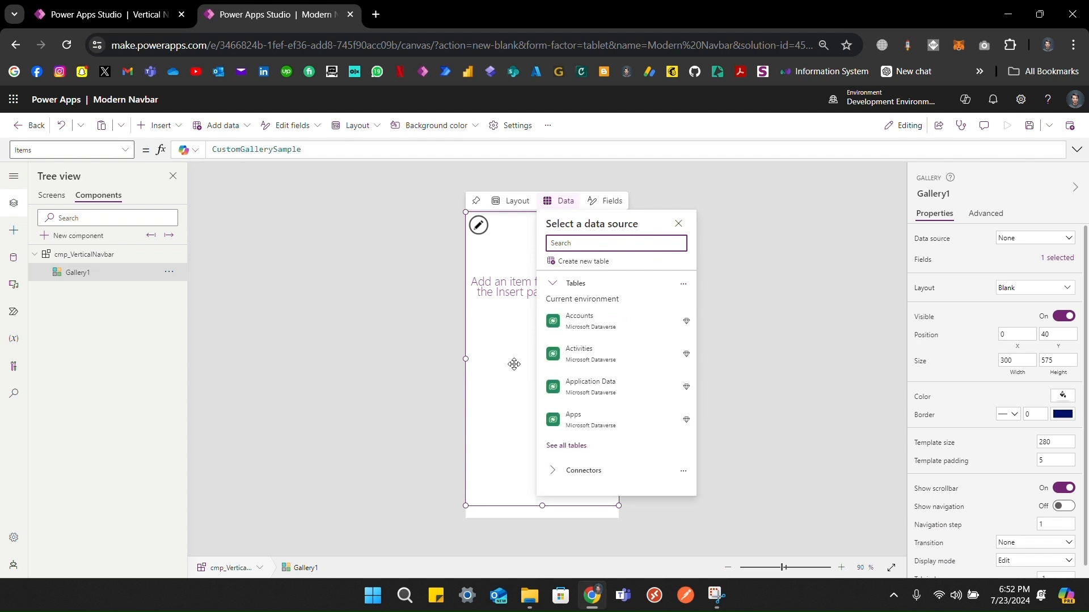
left_click(499, 362)
left_click_drag(499, 362, 434, 270)
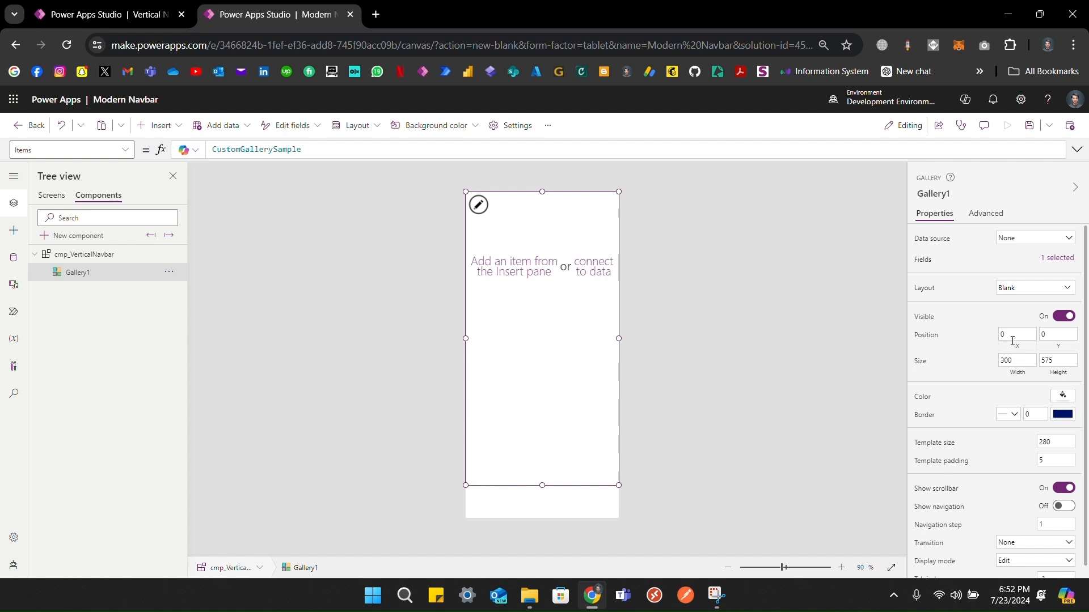
Step: Size the gallery with Width Parent.Width and Height Parent.Height
left_click(1014, 346)
left_click(1048, 348)
left_click(1025, 350)
left_click(1017, 373)
type("Pa")
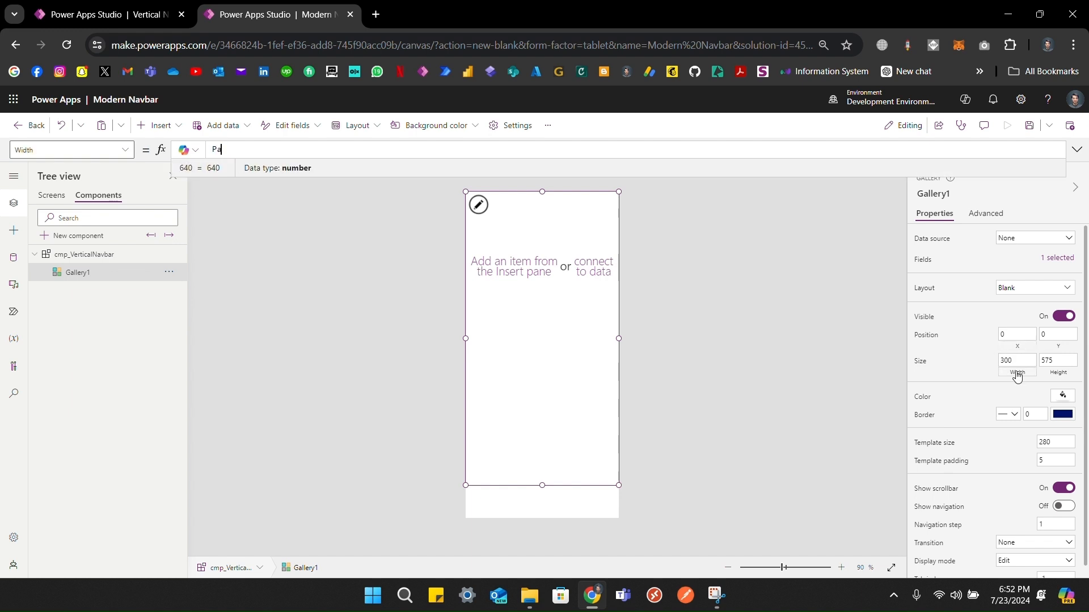
type("rent.Heigh")
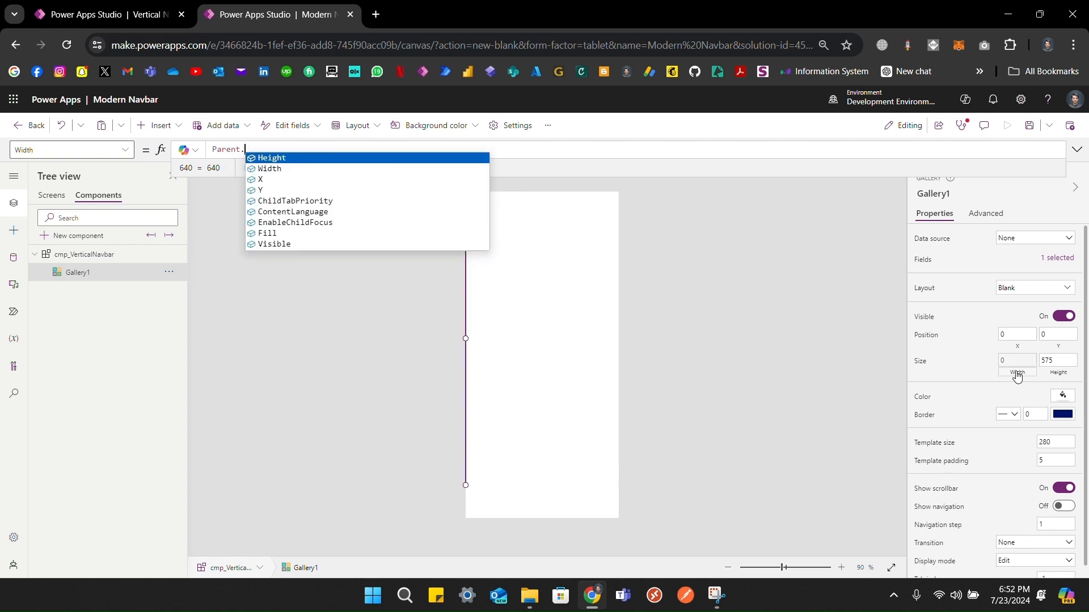
key("BackSpace")
key("BackSpace")
key("BackSpace")
key("BackSpace")
key("BackSpace")
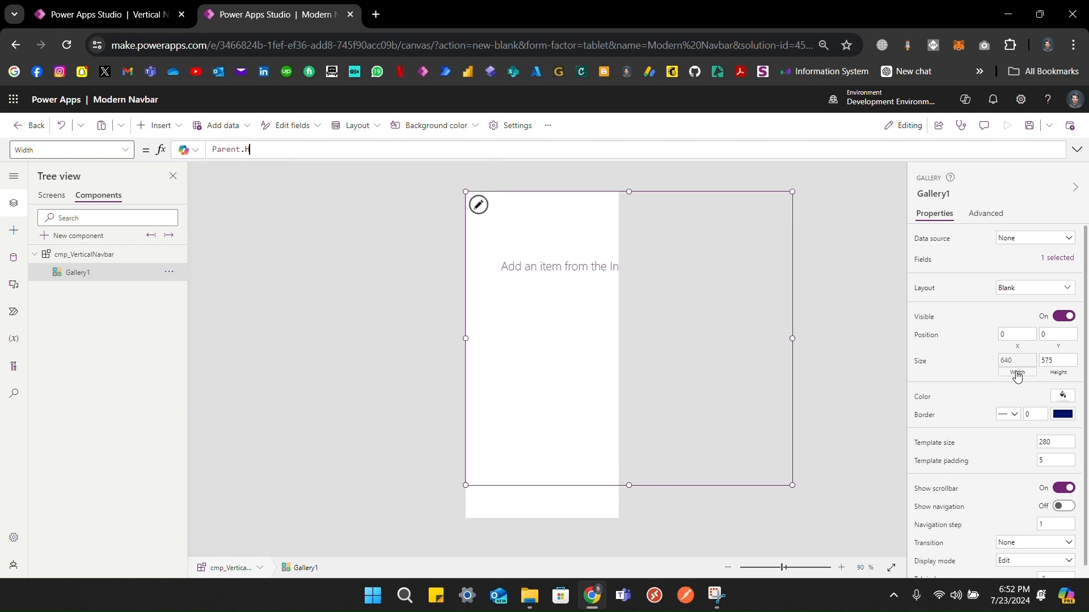
type("Width")
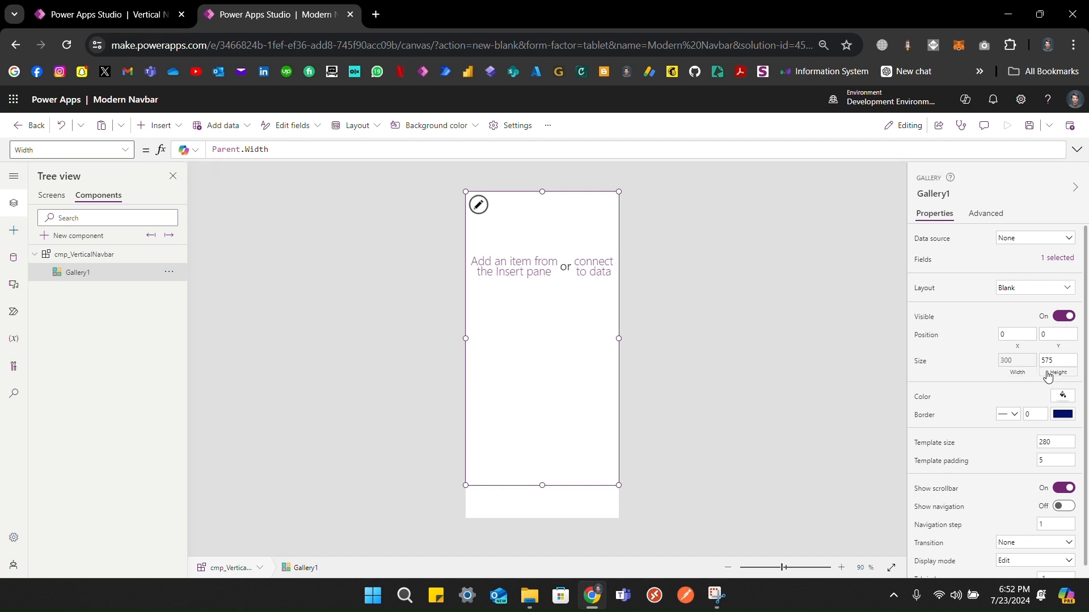
left_click(1047, 374)
type("P")
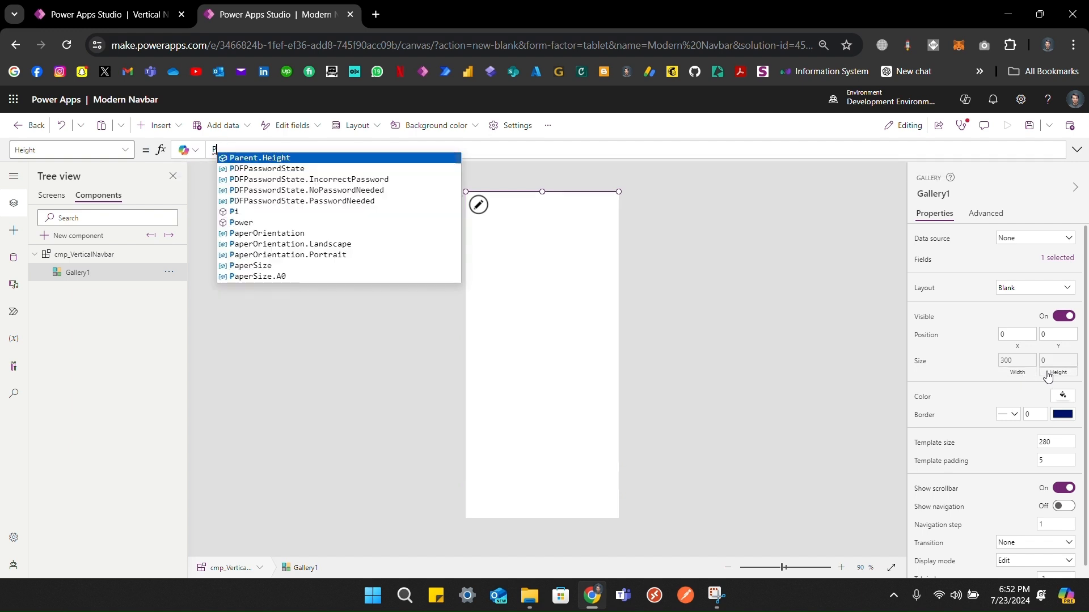
key("Tab")
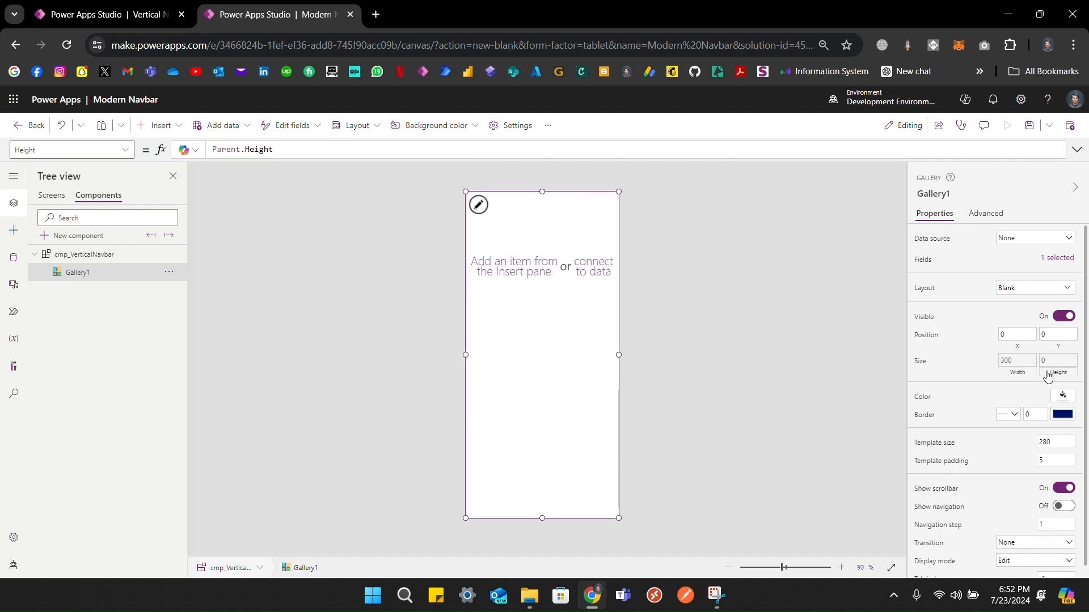
left_click(528, 233)
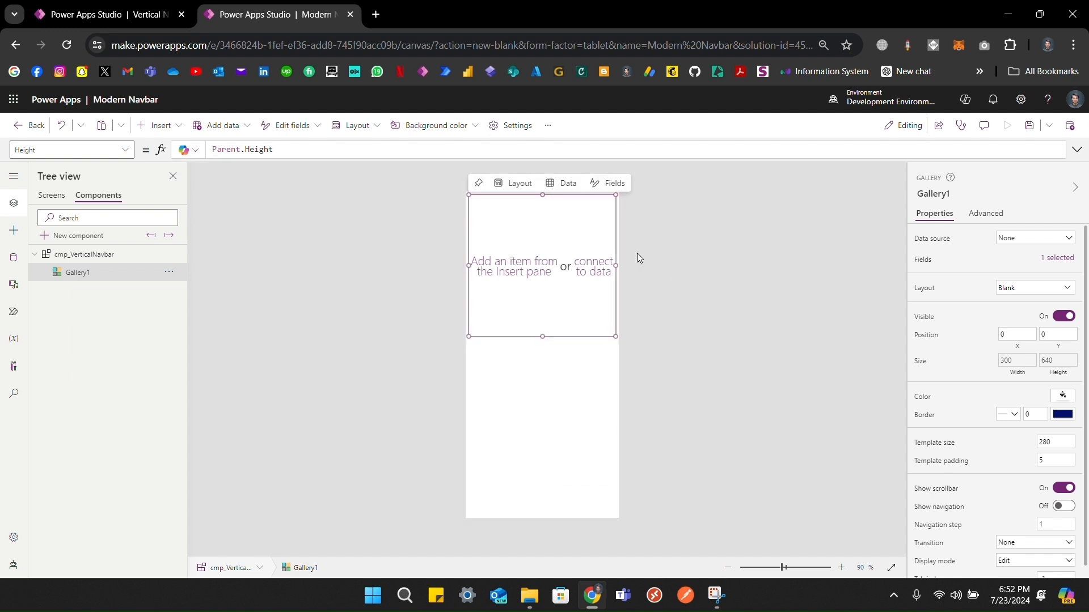
Step: Set the gallery's template size to 50
left_click(953, 443)
type("50")
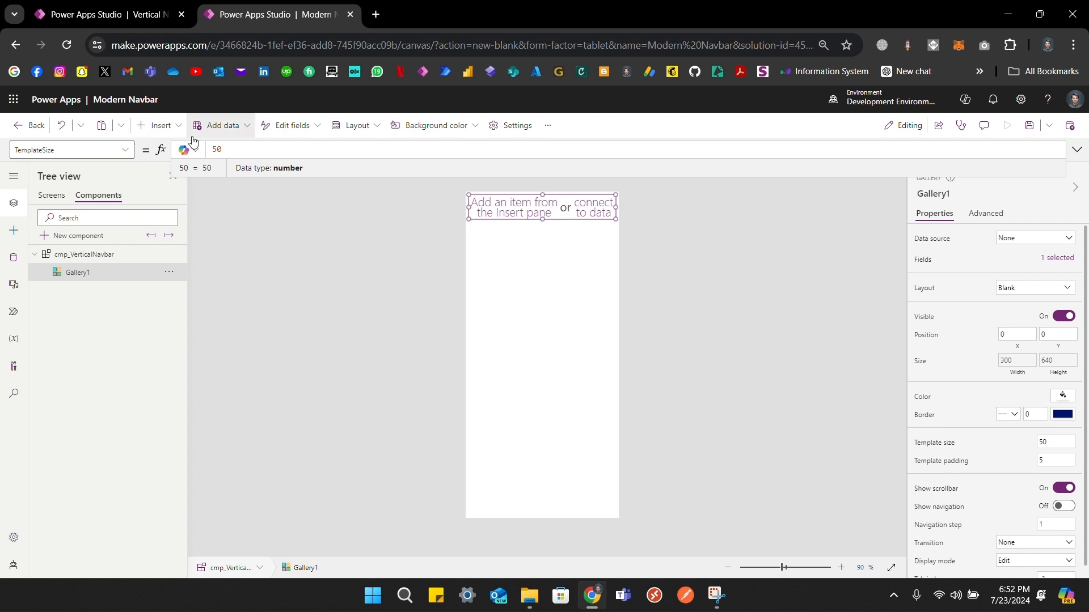
left_click(167, 130)
left_click(167, 131)
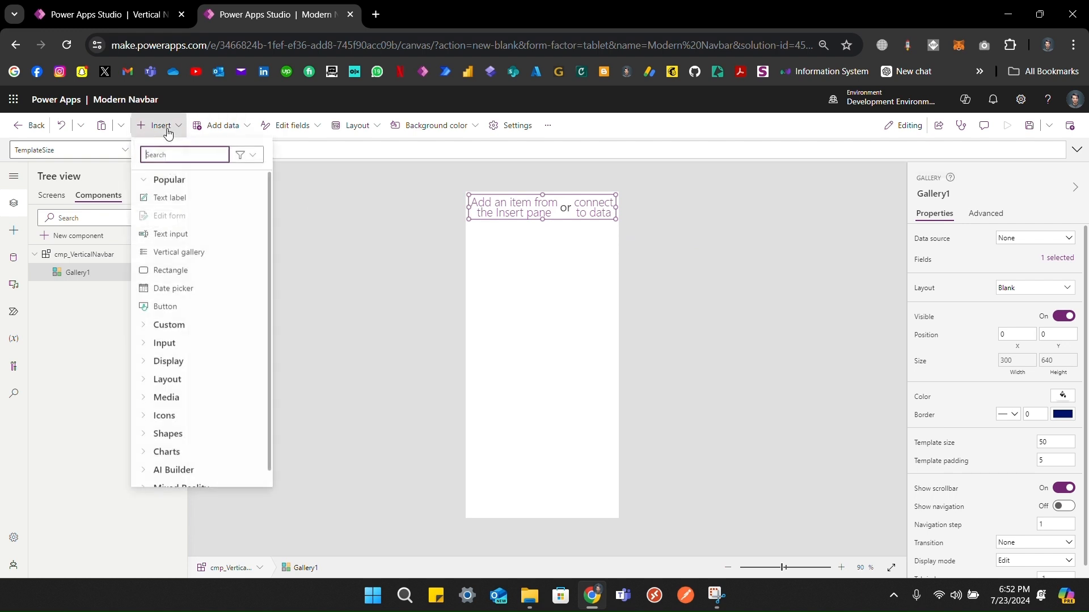
Step: Turn on Modern controls and themes in the app's Updates settings and close Settings
left_click(494, 126)
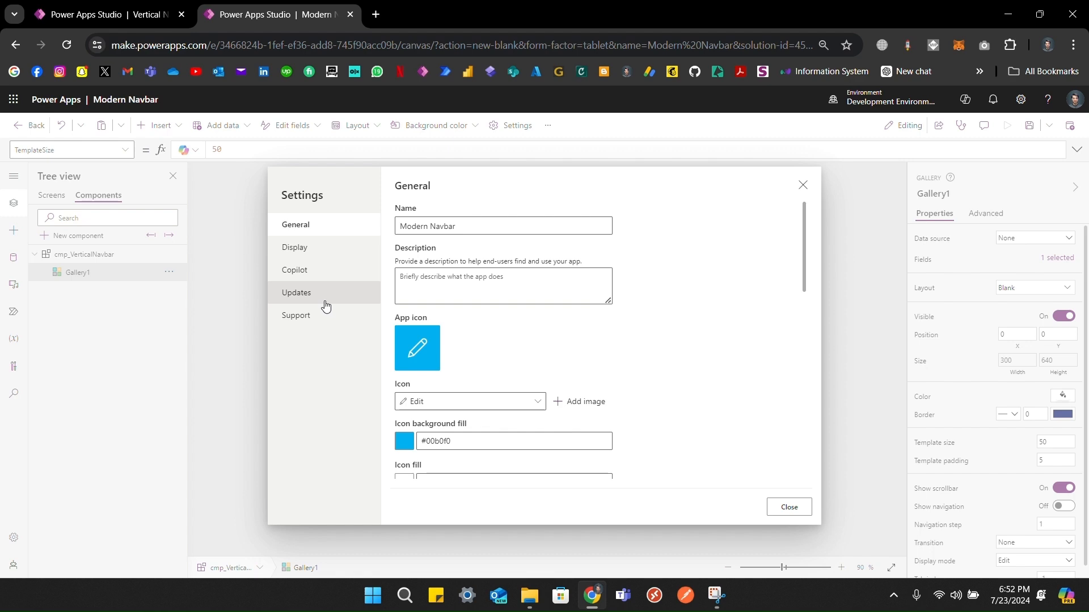
left_click(317, 298)
scroll(426, 311, "down", 4)
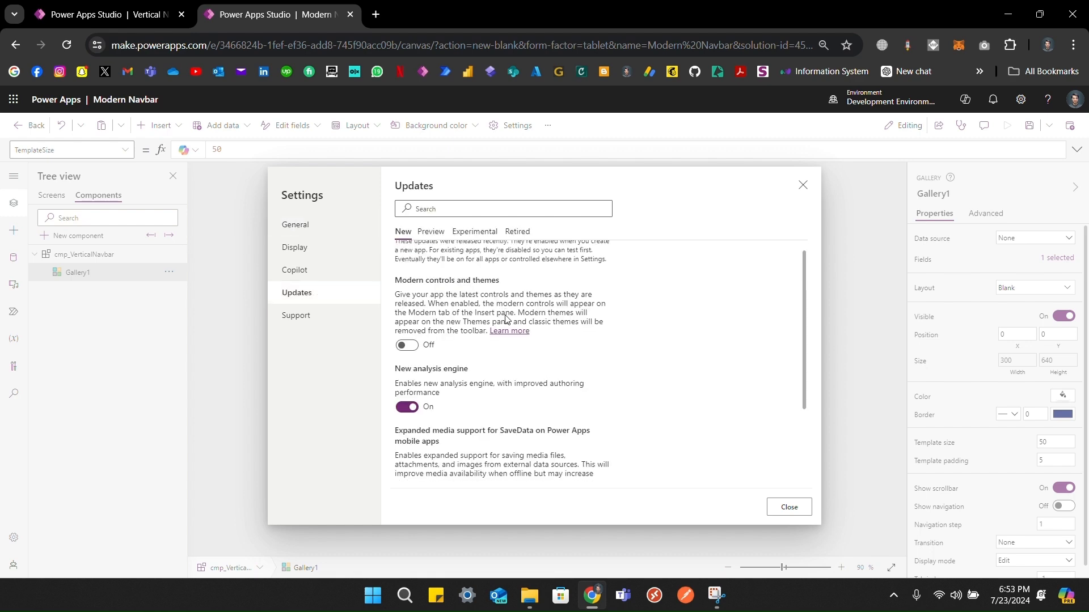
scroll(474, 321, "up", 4)
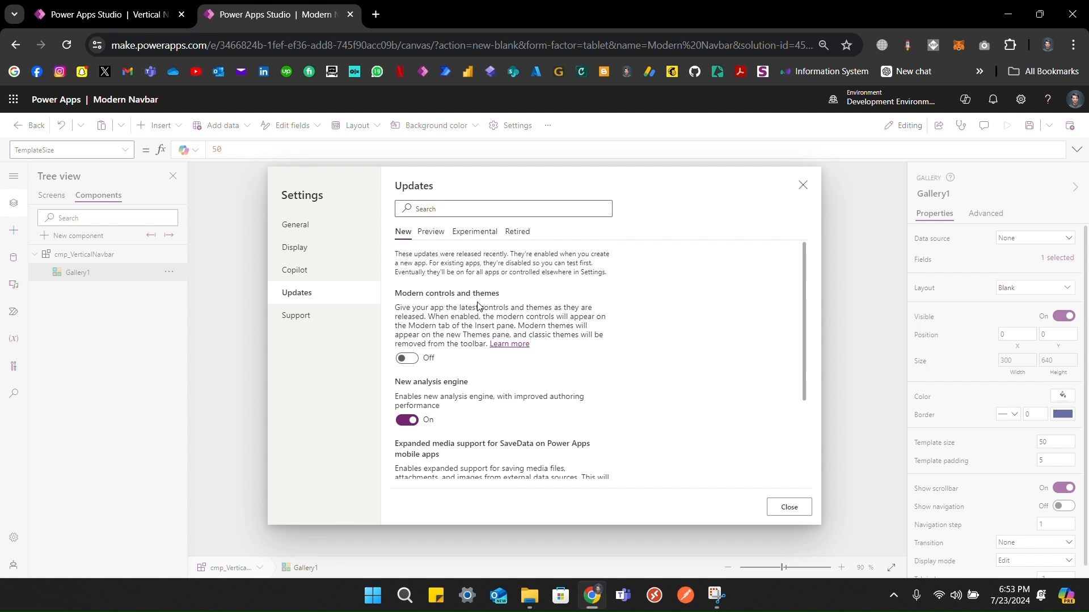
left_click(405, 361)
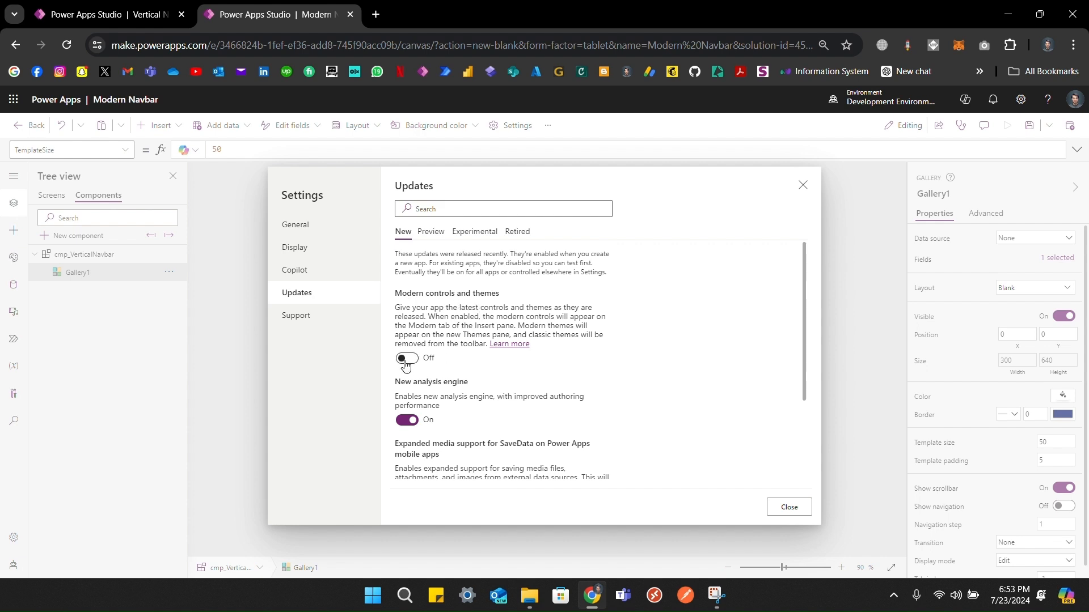
left_click(790, 508)
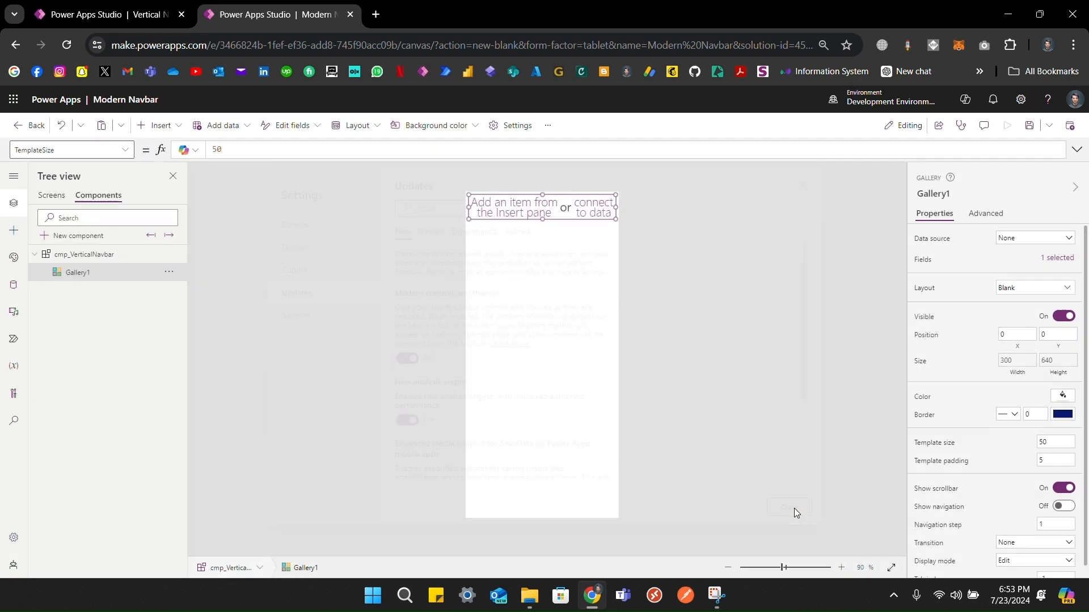
left_click(160, 127)
Step: Add a modern button to the gallery template and move it to the top-left corner
left_click(164, 220)
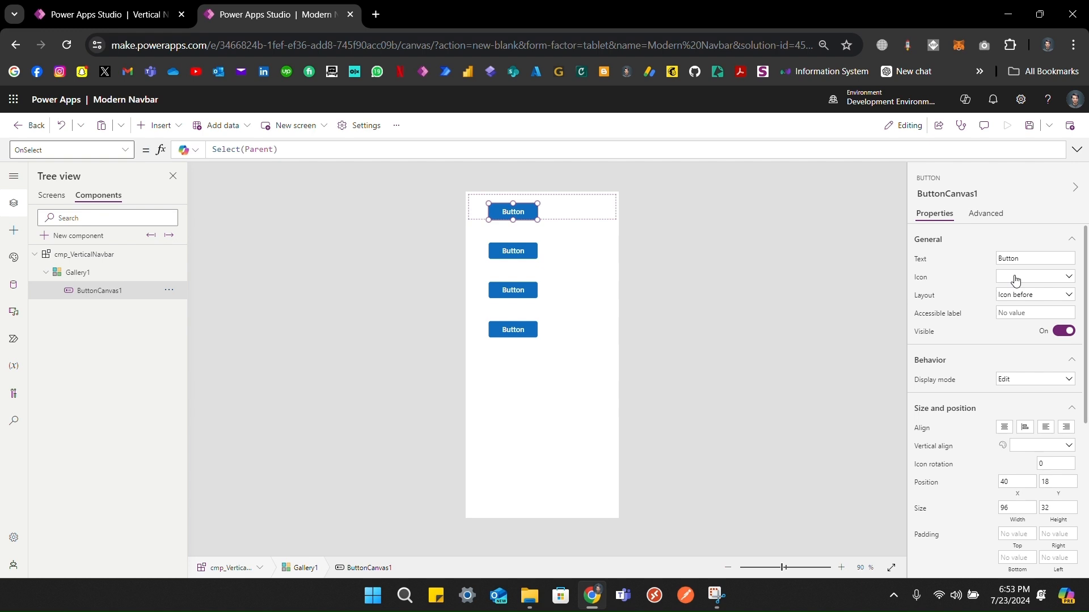
left_click(1015, 278)
left_click(973, 273)
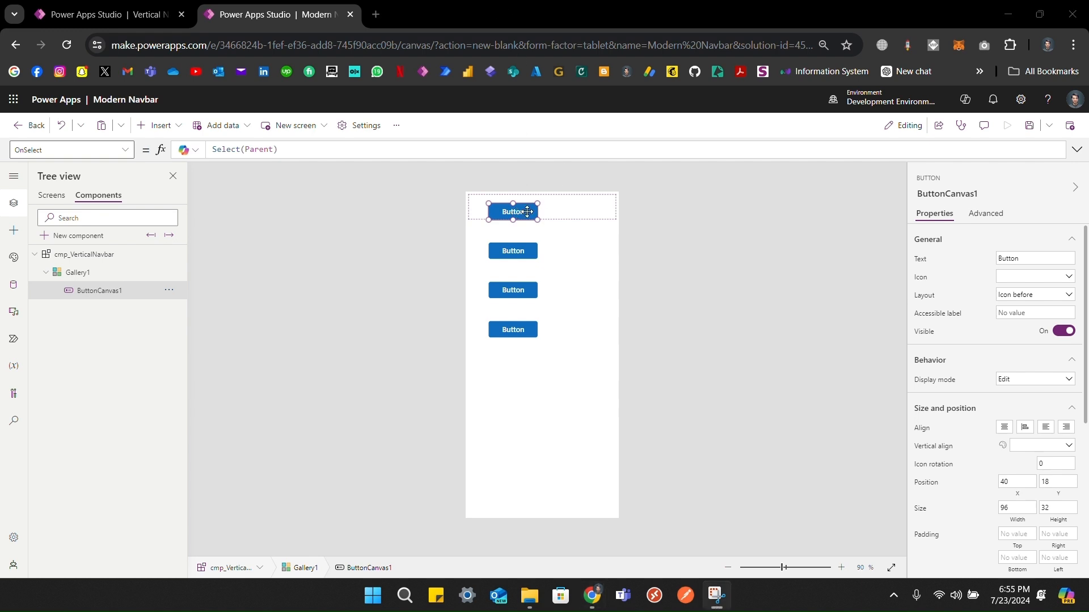
left_click_drag(521, 213, 459, 197)
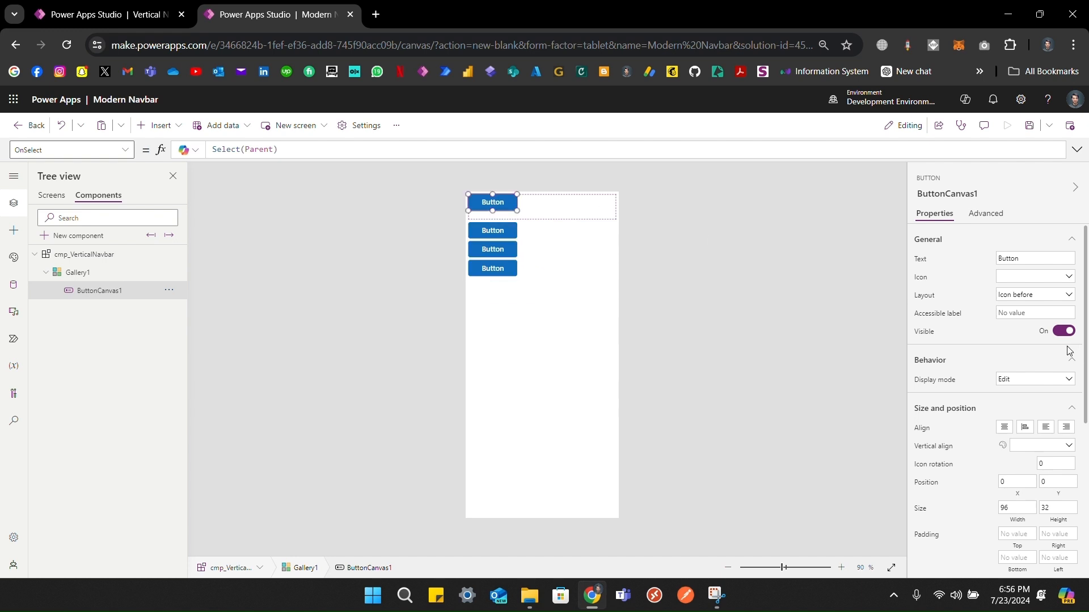
left_click(1052, 483)
Step: Set the button's Width to Parent.TemplateWidth and Height to Parent.TemplateHeight
left_click(1015, 525)
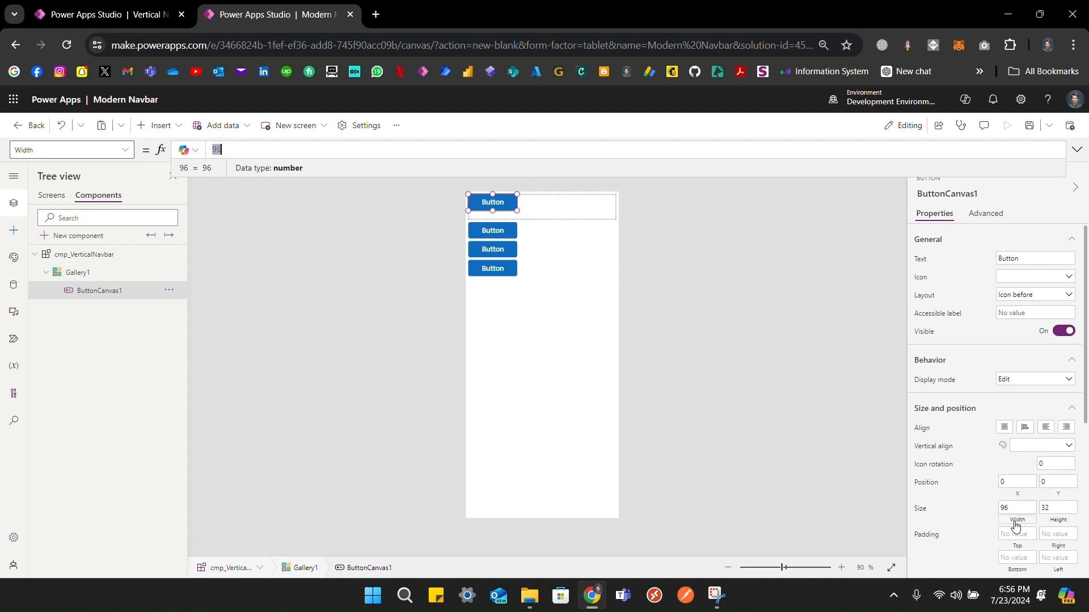
type("P")
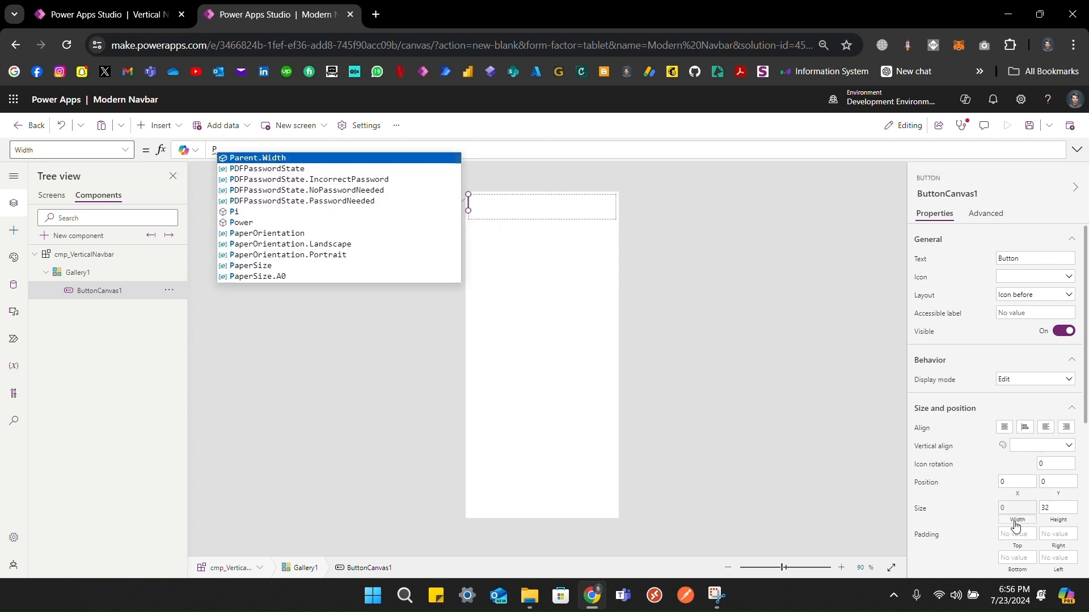
type("a")
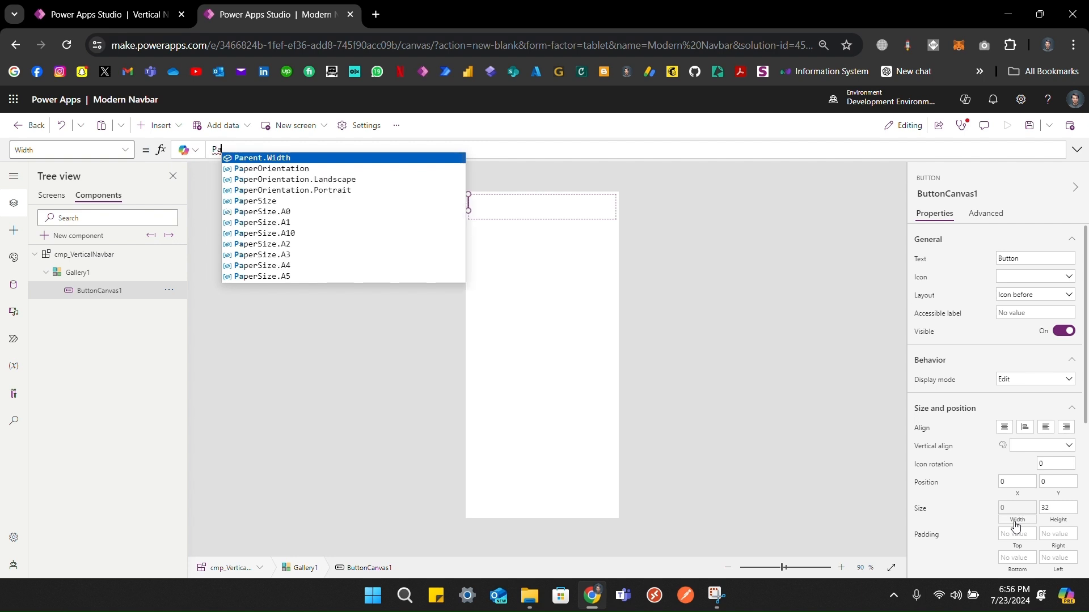
type("rent.te")
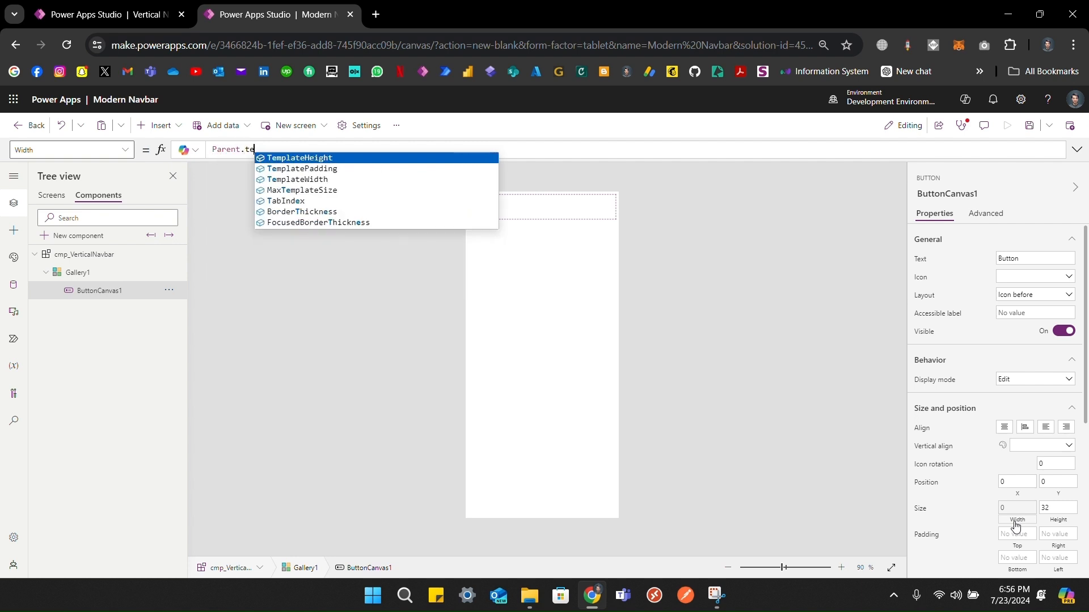
key("Down")
key("Down")
key("Tab")
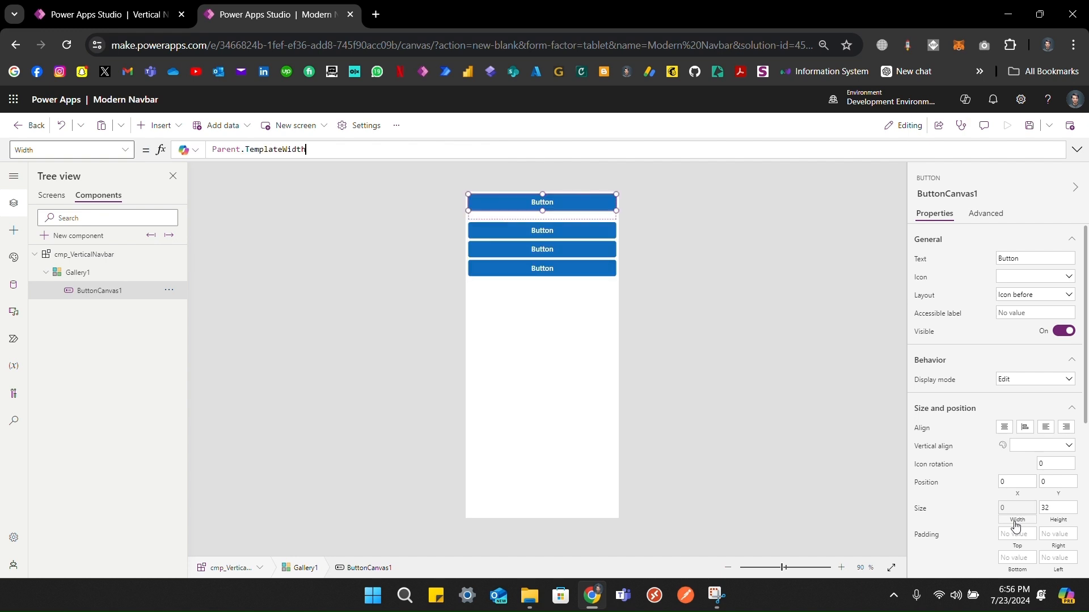
left_click(1057, 524)
type("P")
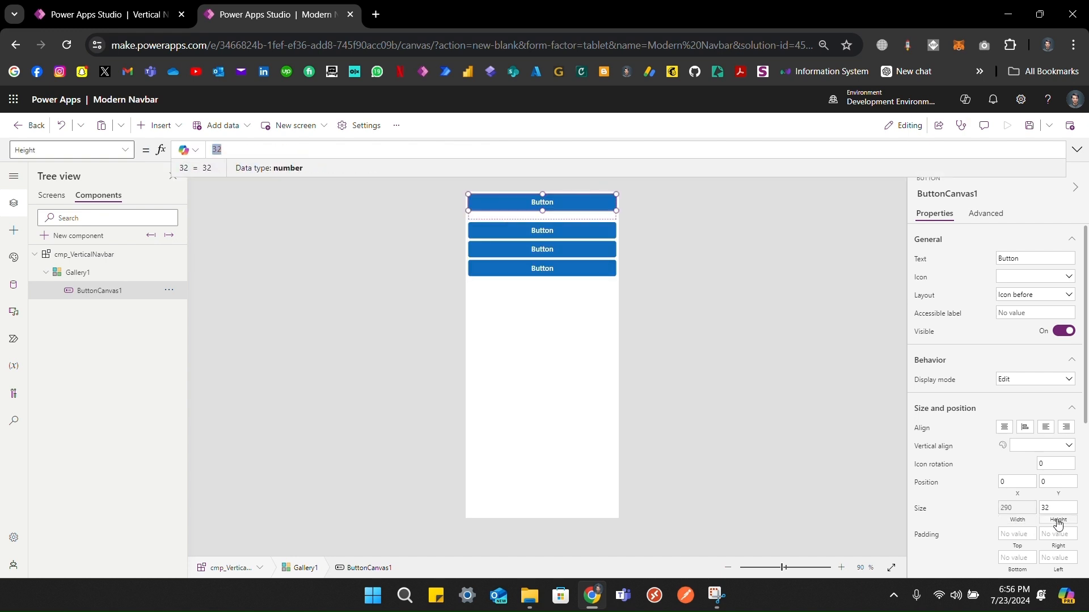
type("are")
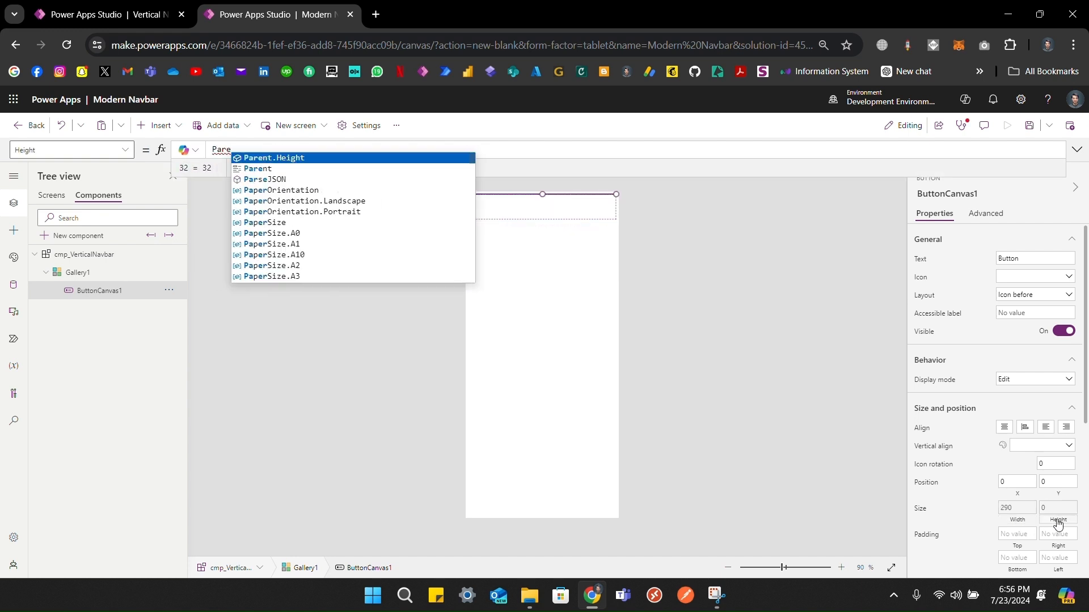
type("nt.Templat")
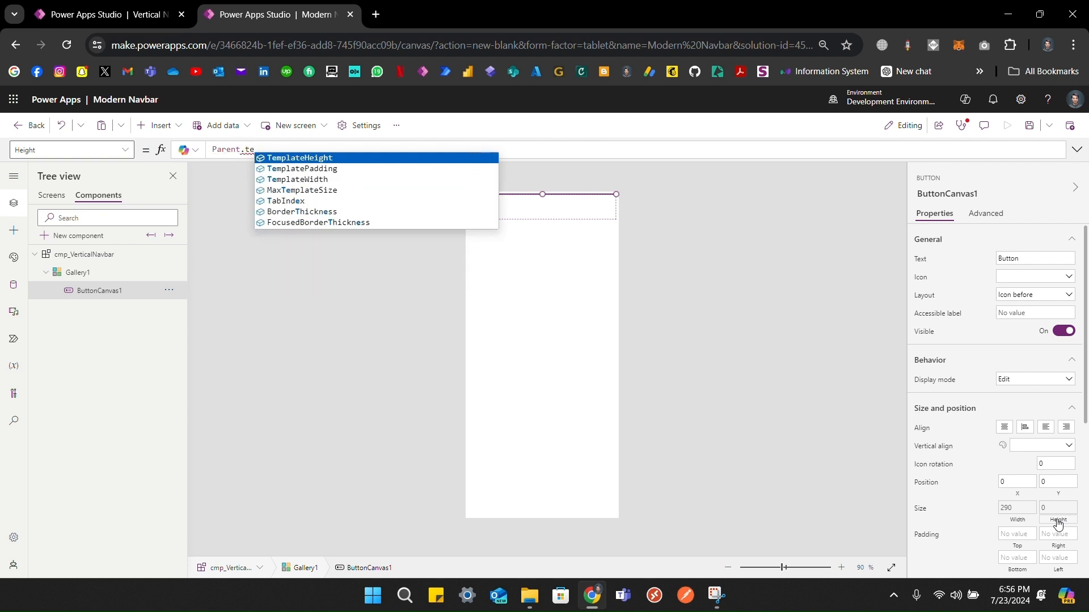
key("Tab")
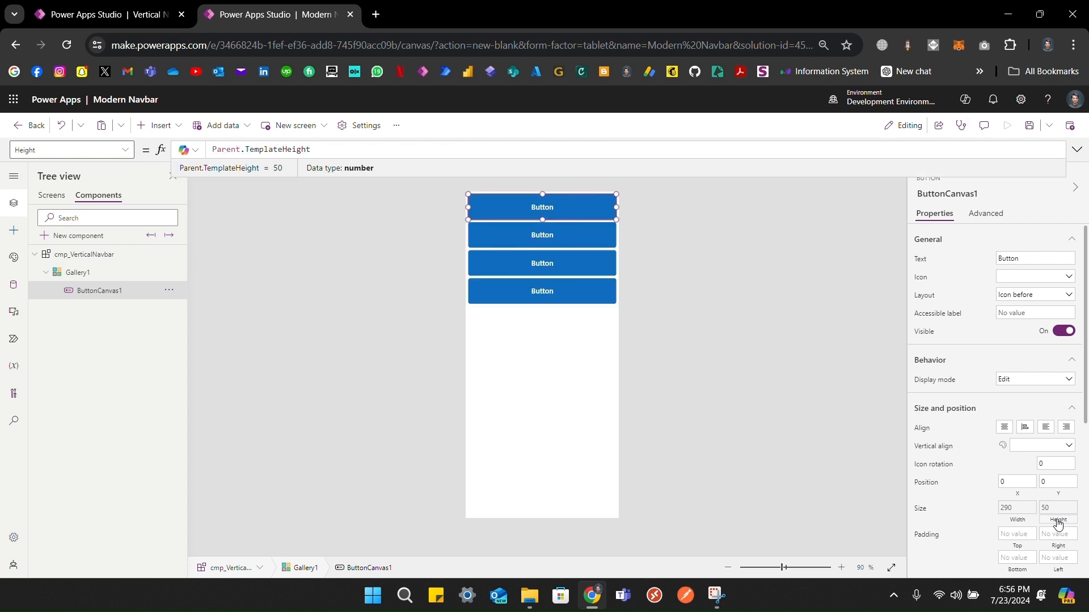
Step: Left-align the button text and give it the Add icon
scroll(955, 408, "down", 1)
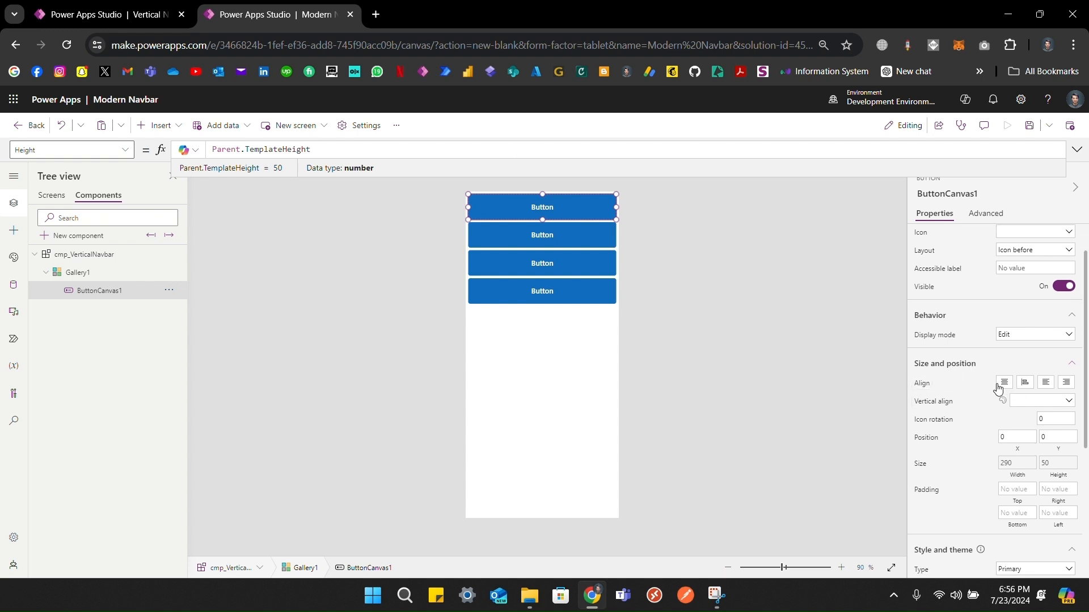
left_click(1048, 384)
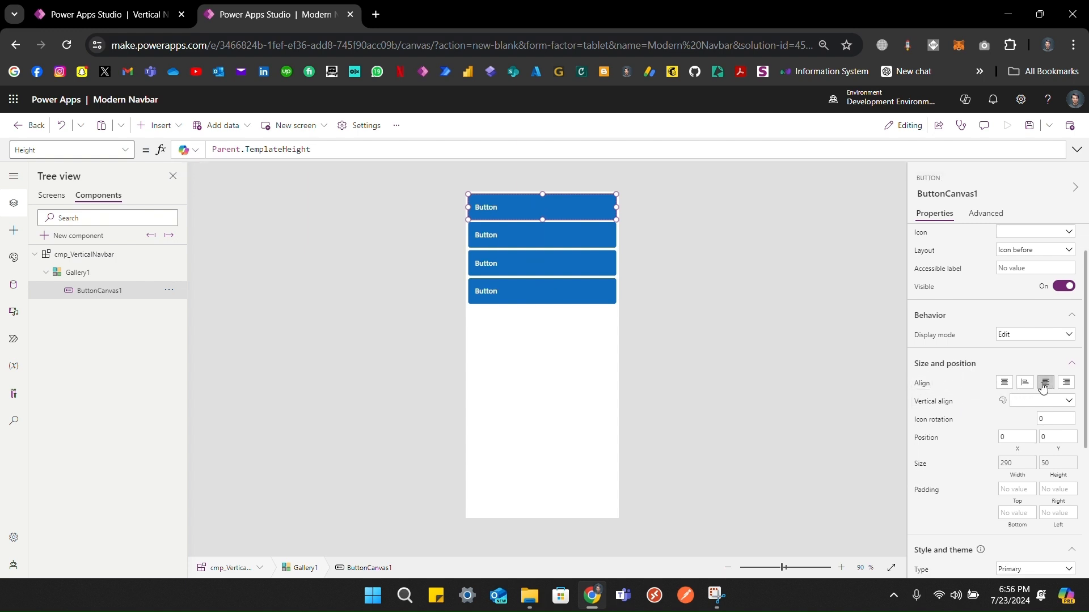
scroll(969, 349, "up", 1)
left_click(1011, 276)
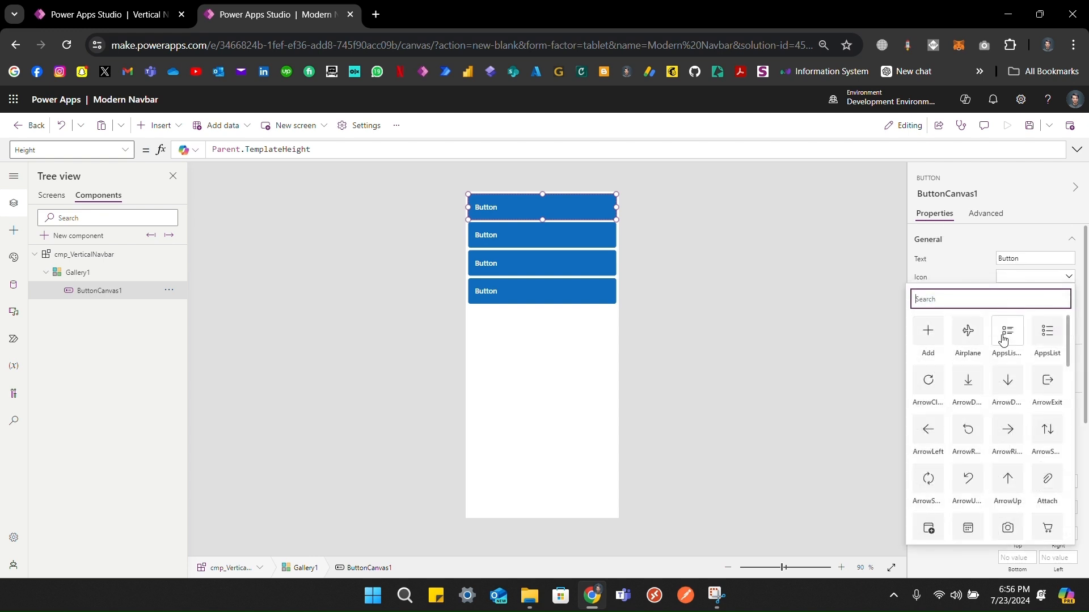
left_click(925, 342)
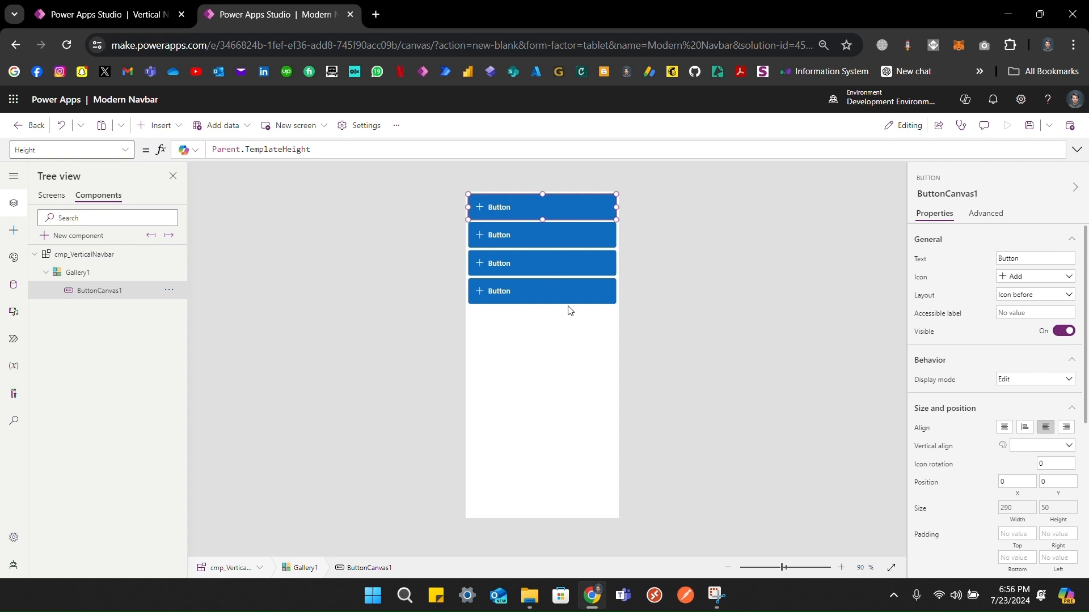
Step: Add a Table-type input property NavbarItems to cmp_VerticalNavbar with Raise OnReset ticked
left_click(515, 172)
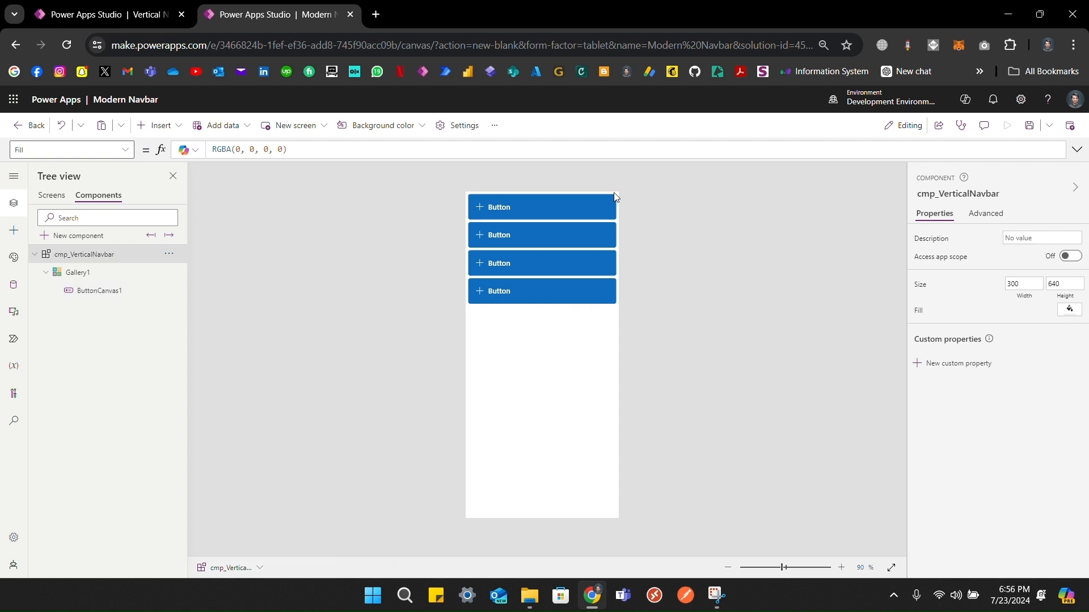
left_click(929, 376)
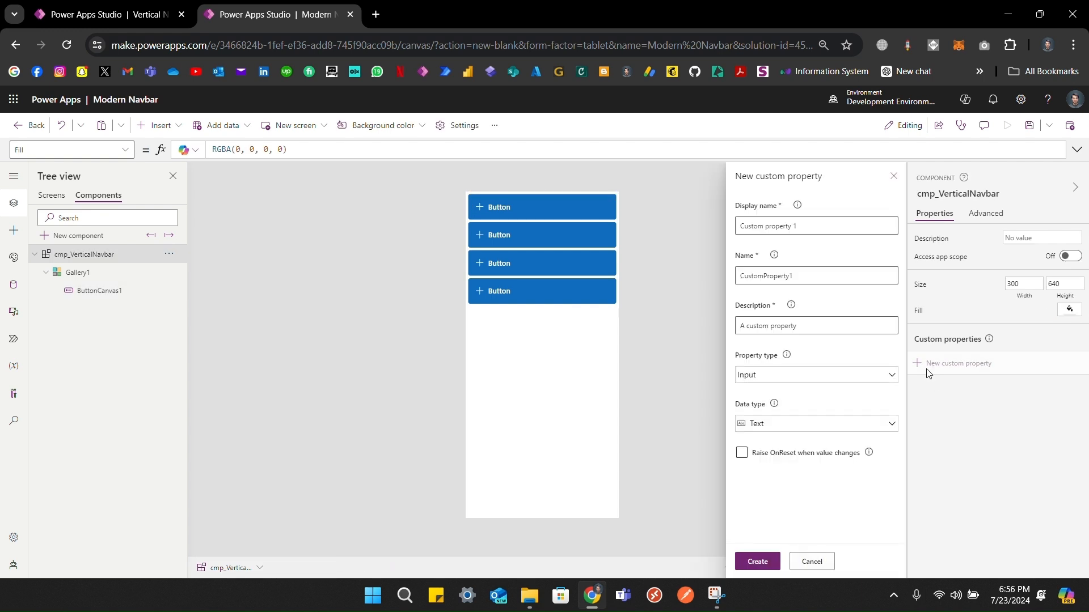
triple_click(804, 223)
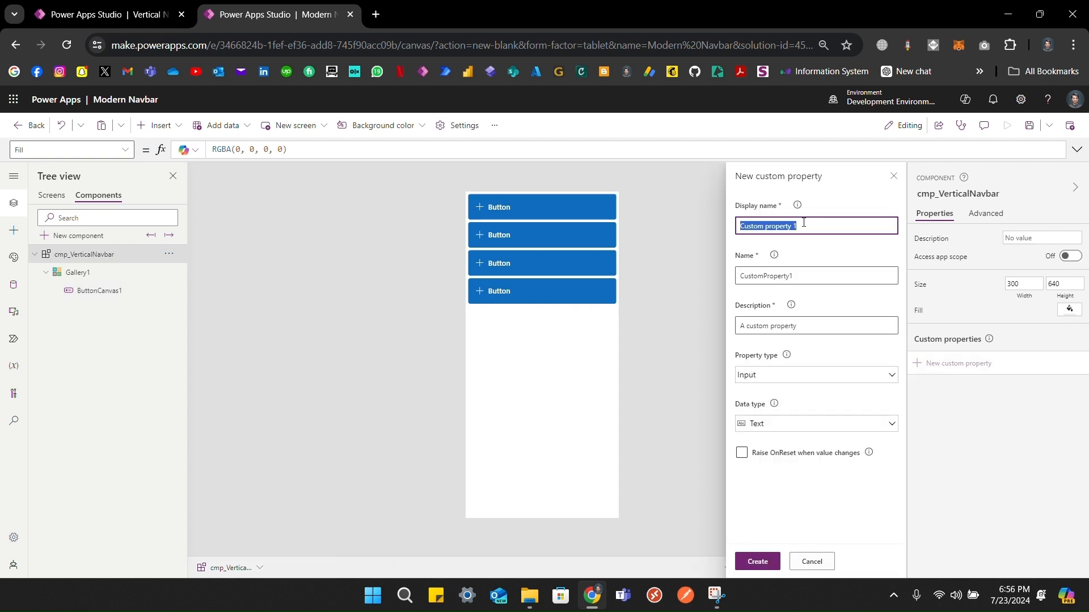
type("Navbar")
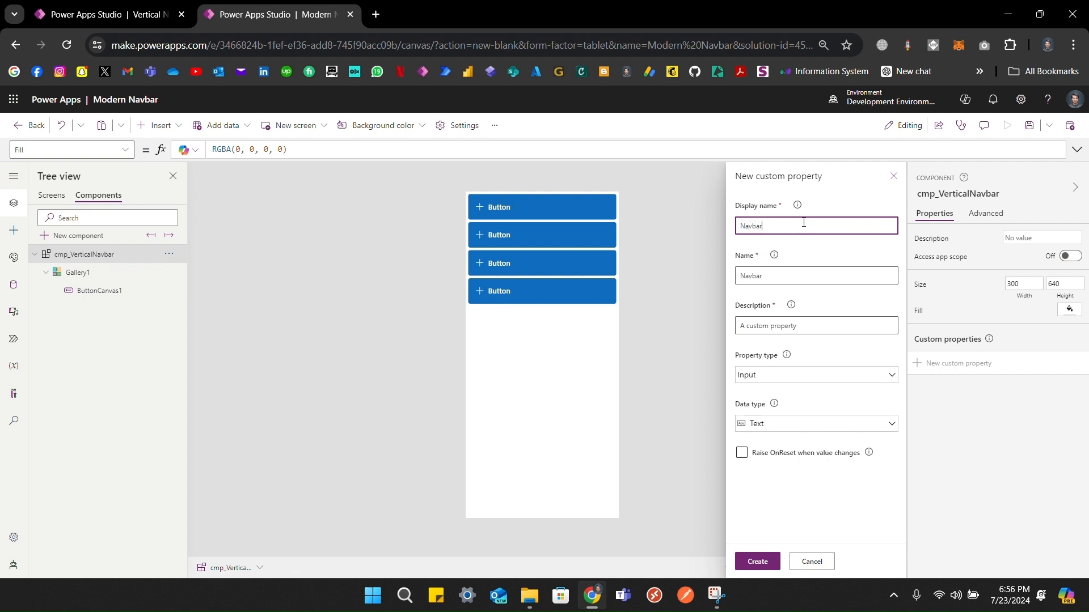
type("Items")
left_click(781, 434)
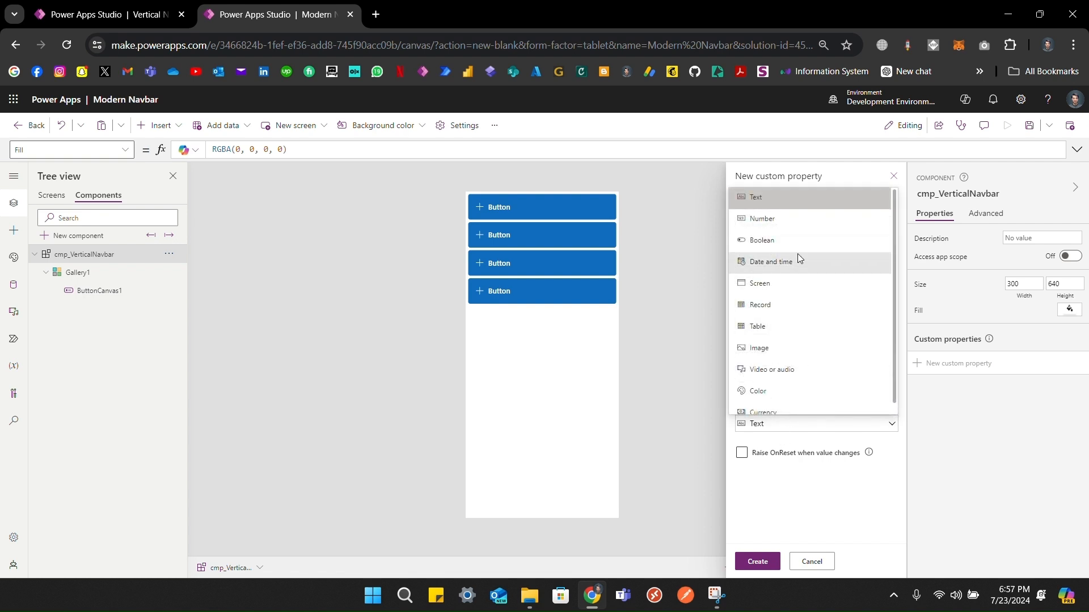
left_click(760, 328)
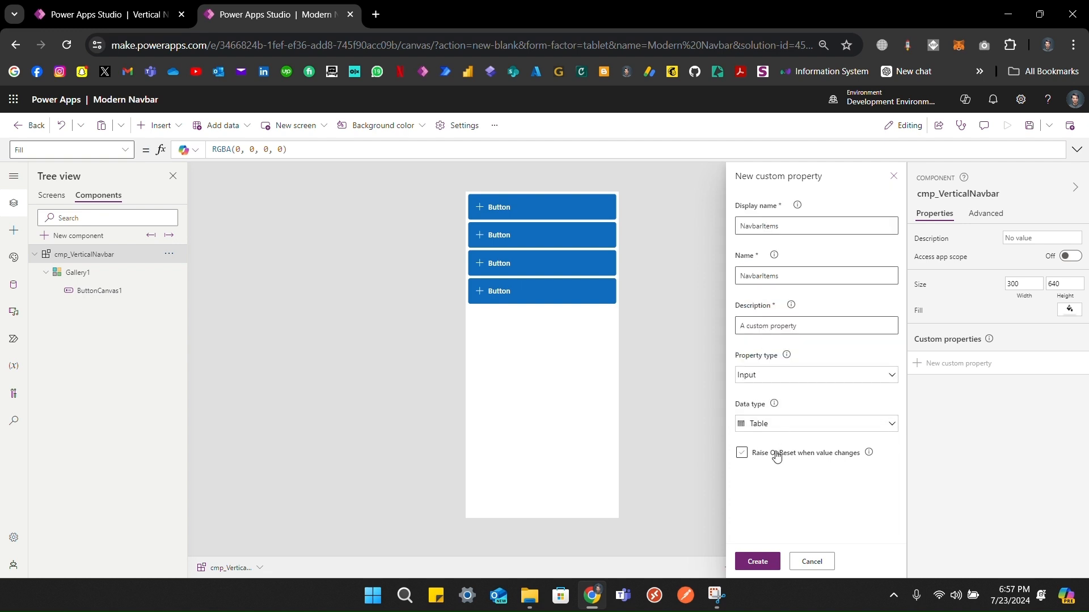
left_click(753, 461)
left_click(755, 561)
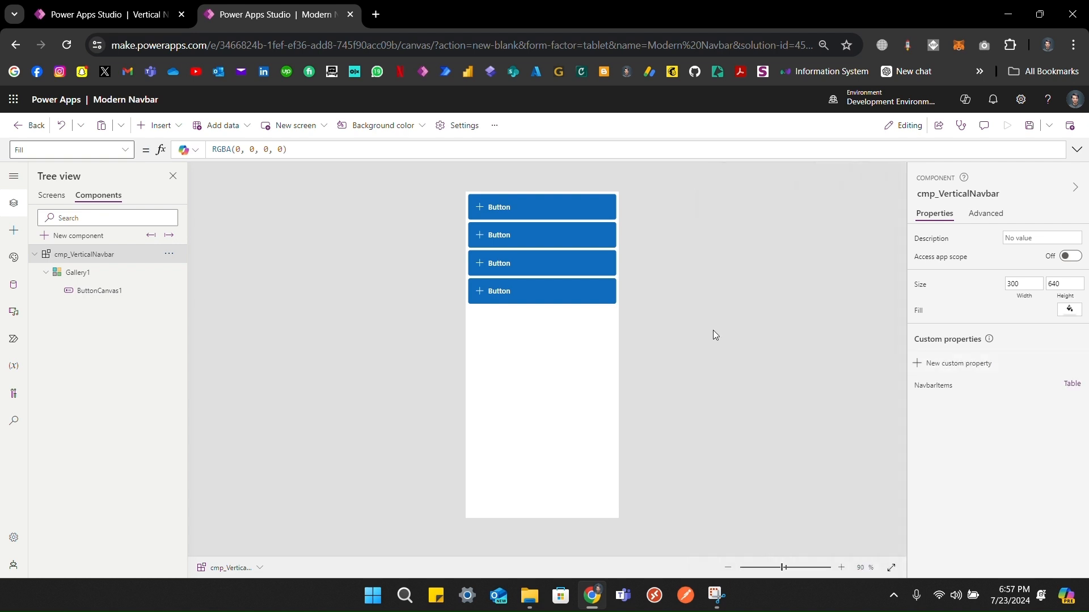
left_click(916, 386)
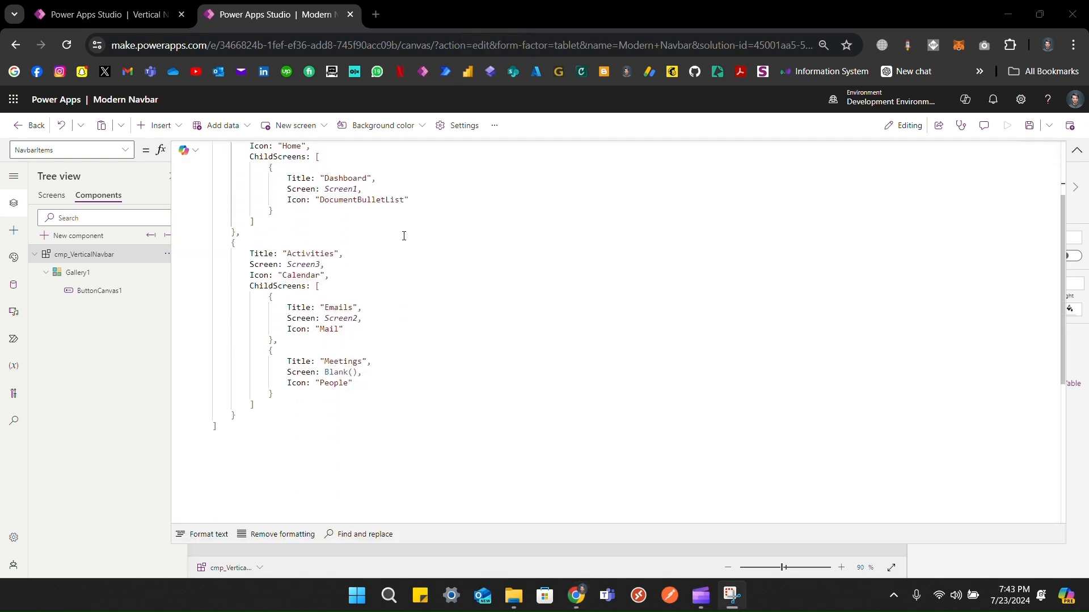
Step: Enter the navbar records table (Home, Activities with ChildScreens Dashboard, Emails, Meetings) as NavbarItems' default
scroll(403, 236, "up", 5)
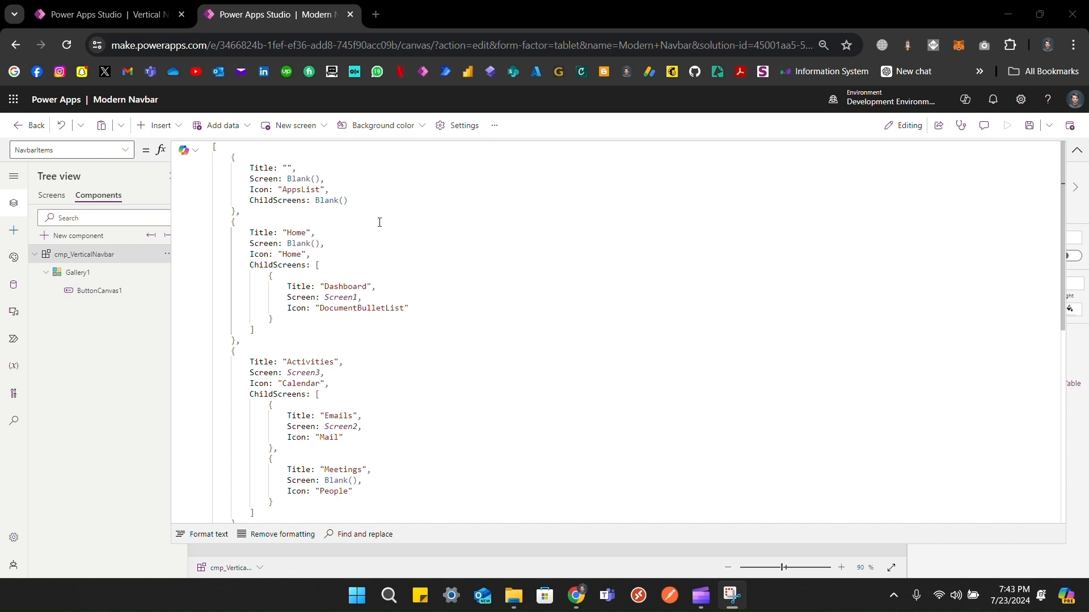
left_click(249, 162)
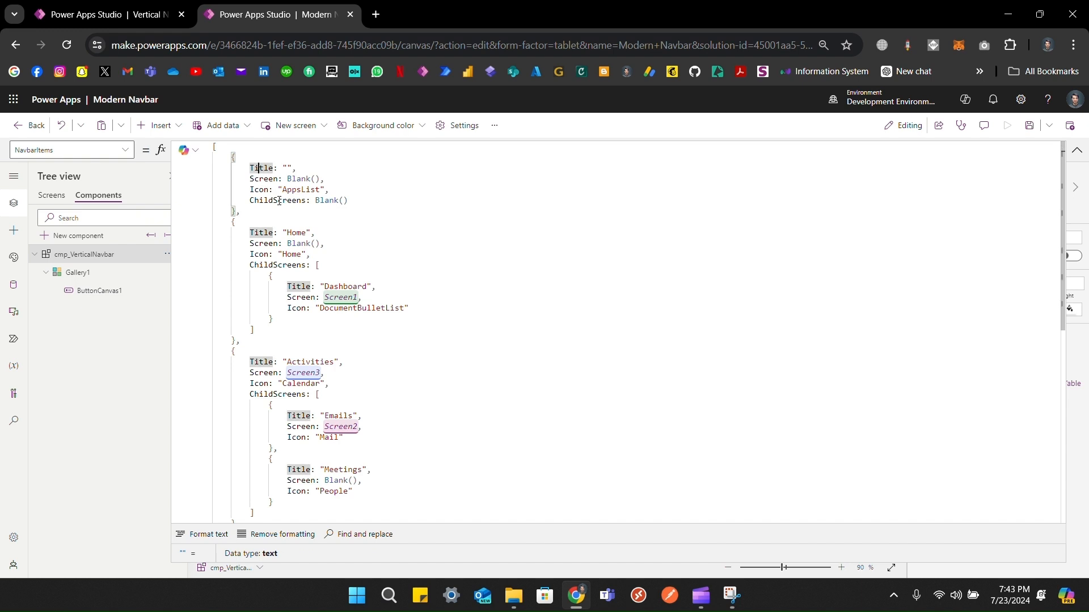
left_click(318, 265)
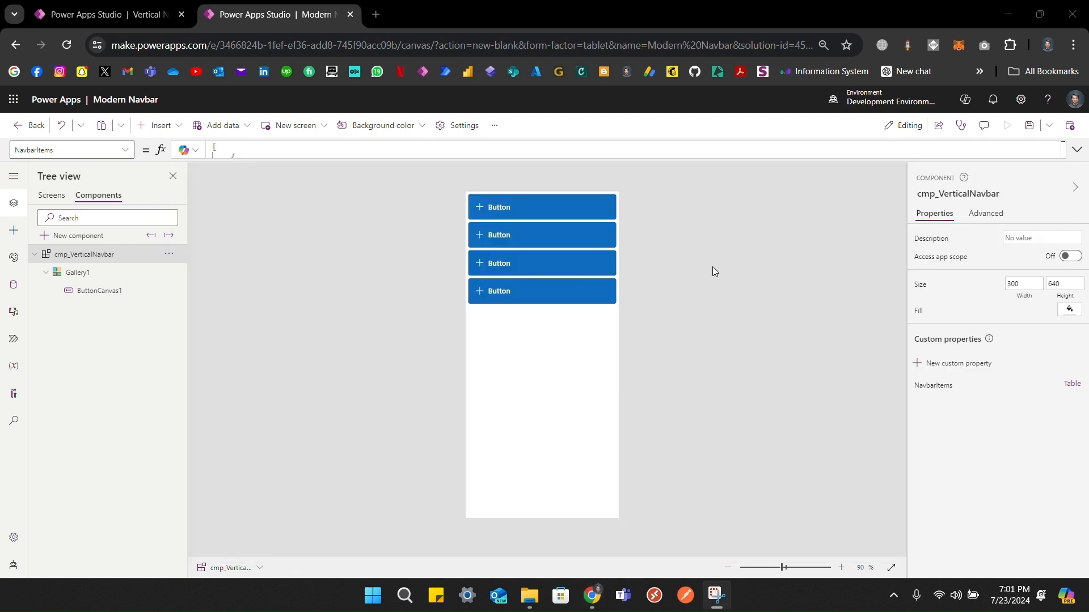
Step: Set the gallery's Items to cmp_VerticalNavbar.NavbarItems
left_click(484, 353)
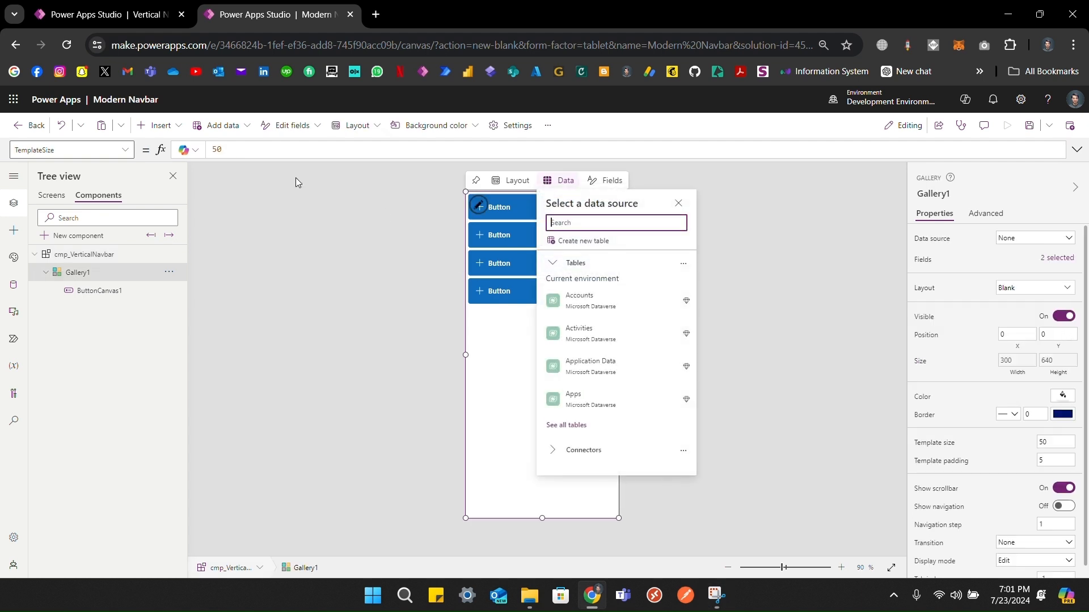
left_click(943, 243)
type("c")
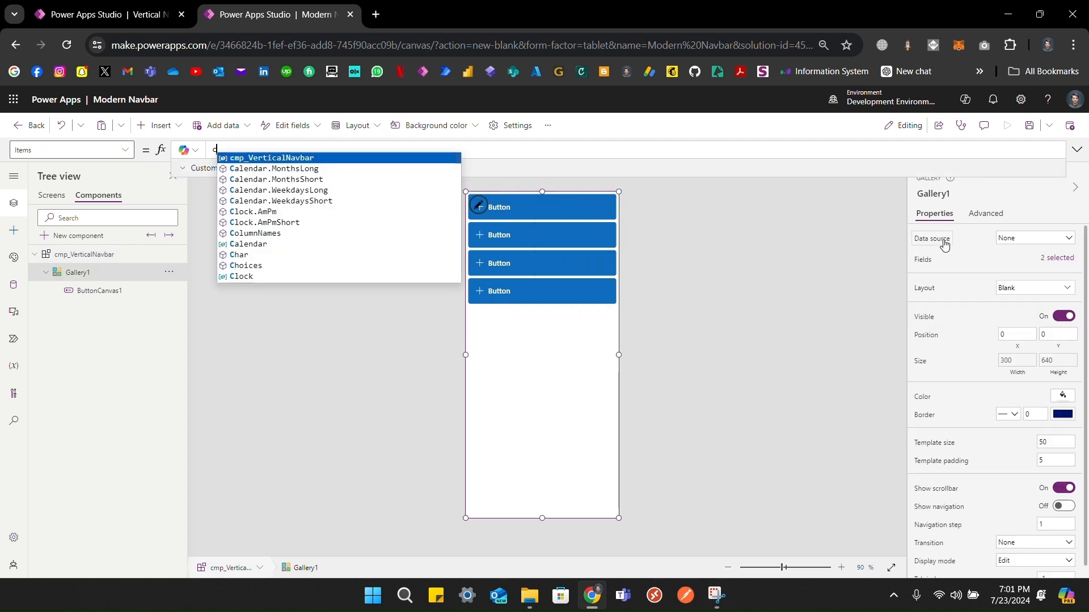
key("Tab")
type(".")
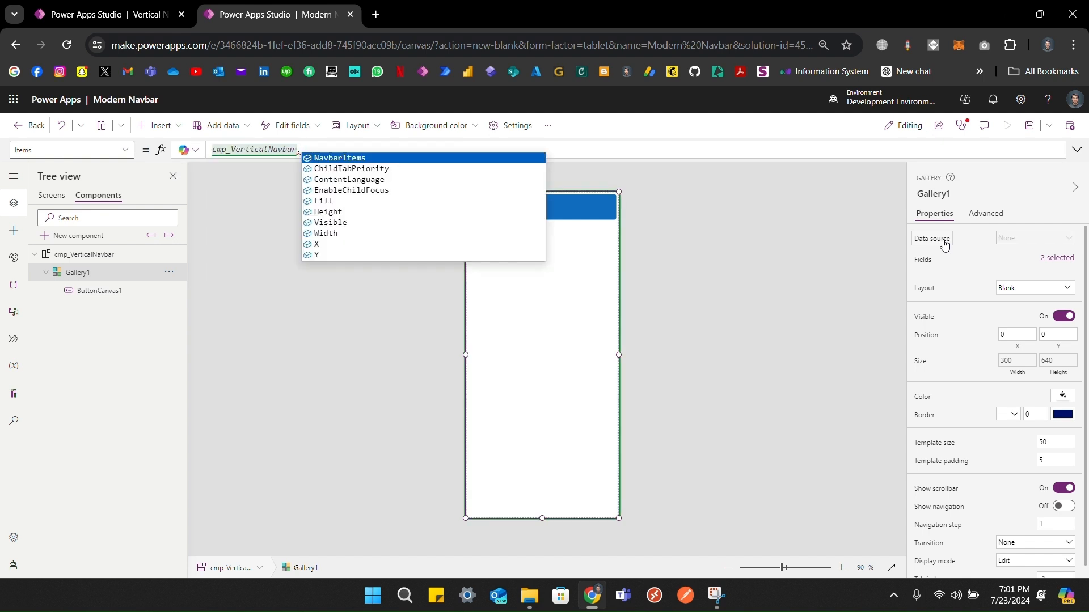
key("Tab")
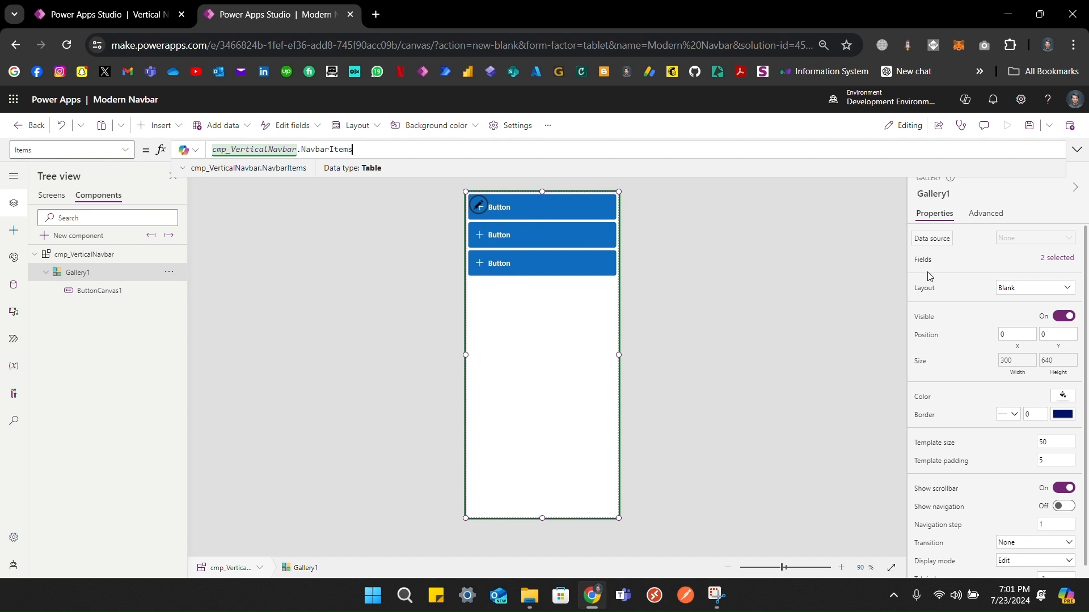
Step: Set the gallery button's Text to ThisItem.Title and Icon to ThisItem.Icon
left_click(706, 281)
left_click(530, 391)
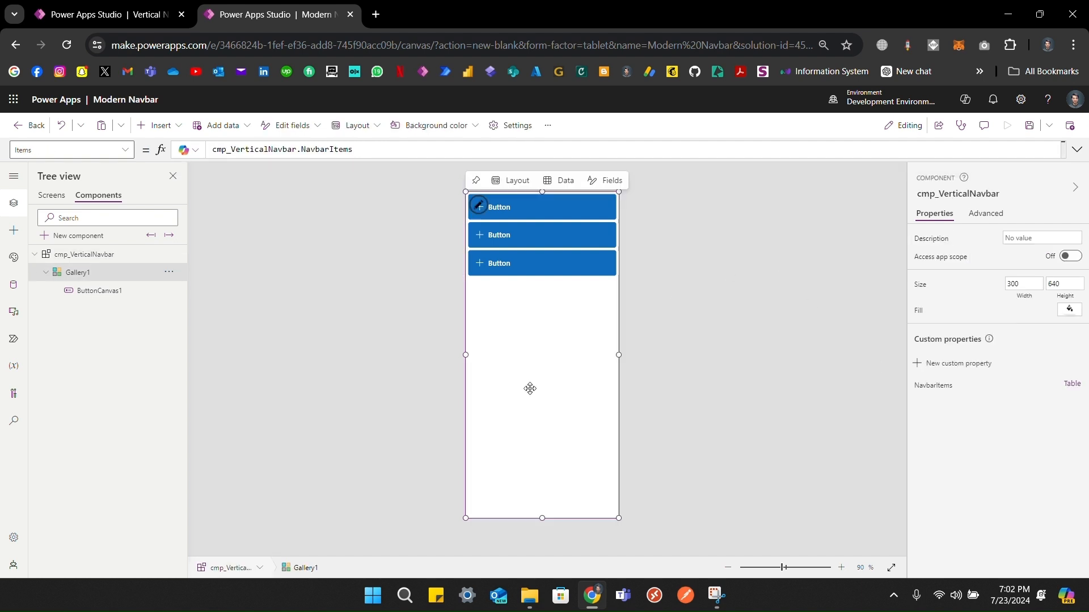
left_click(641, 203)
left_click(573, 205)
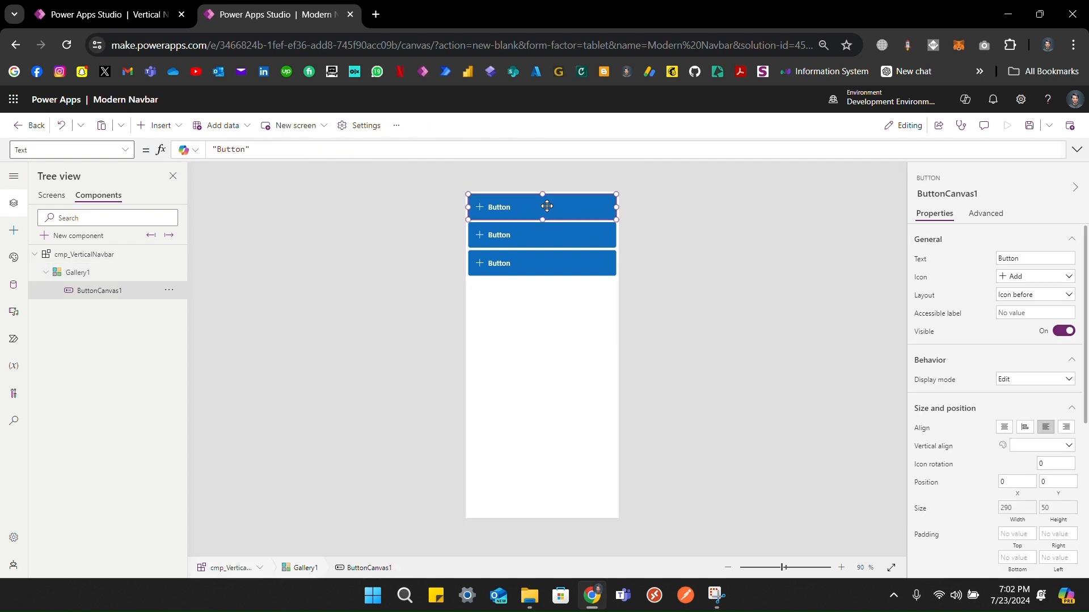
key("ctrl+a")
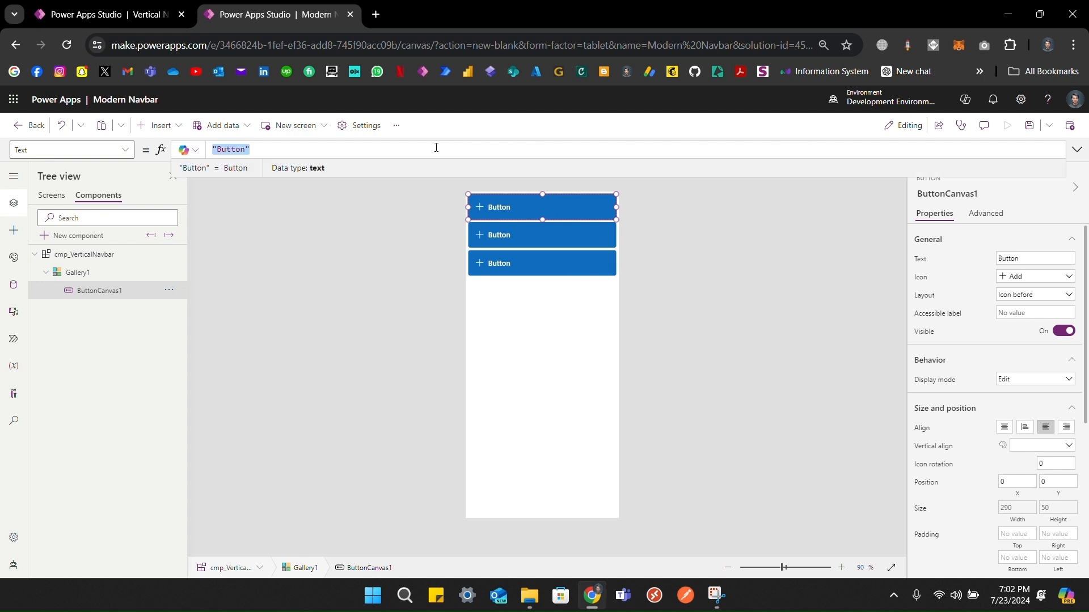
type("This")
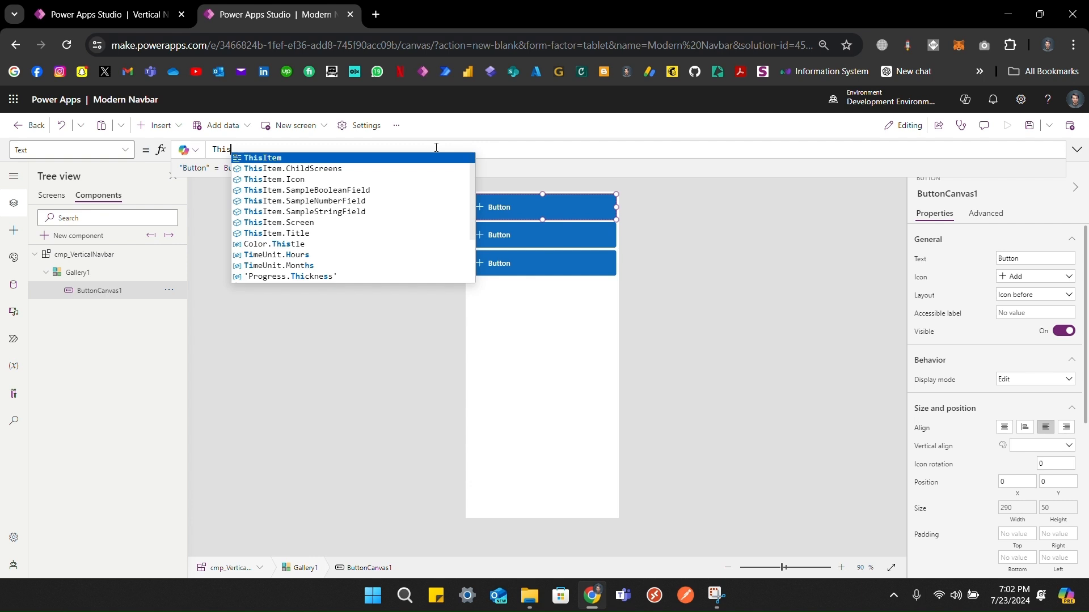
key("Down")
key("Down")
key("Down")
key("Down")
key("Down")
key("Down")
key("Down")
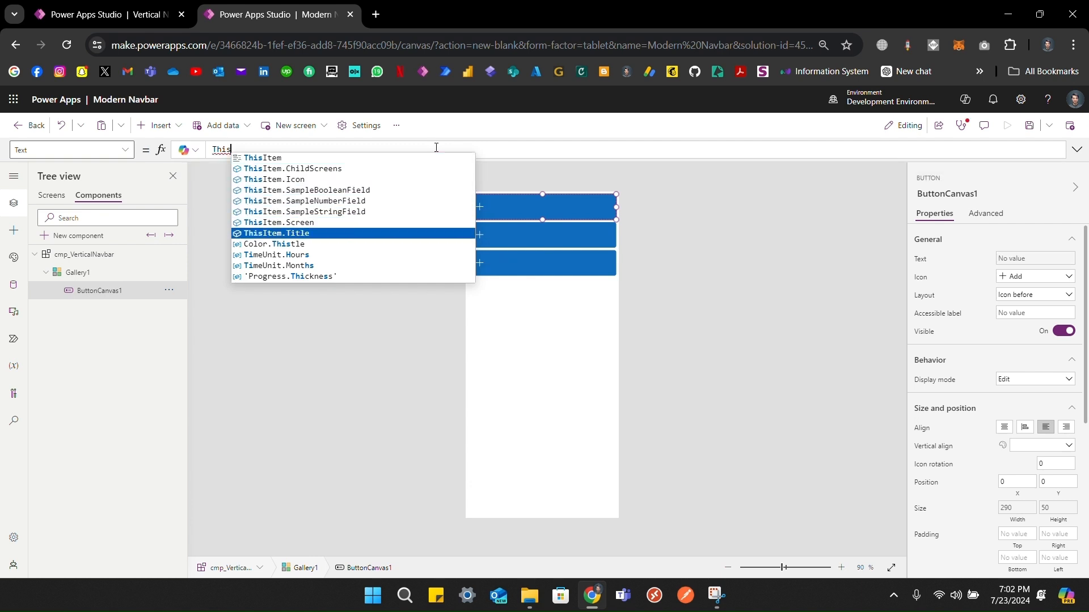
key("Tab")
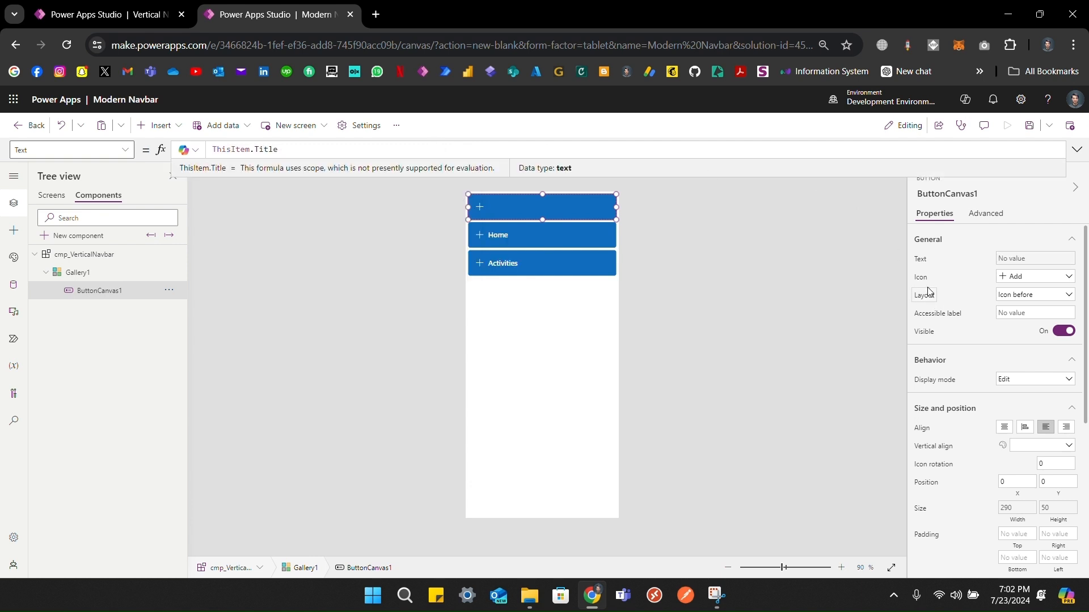
left_click(925, 287)
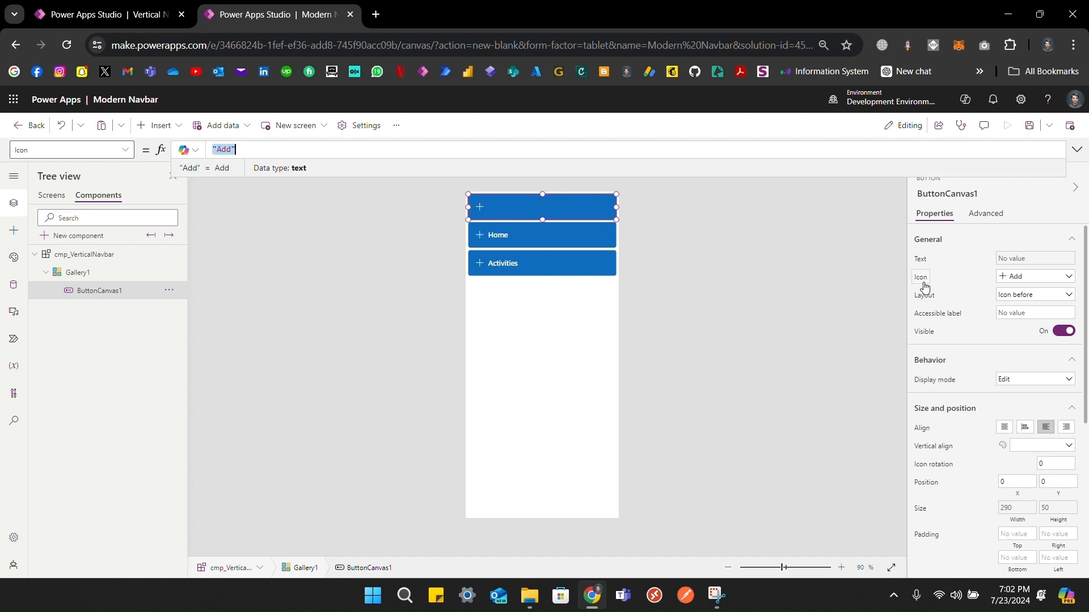
type("ThisItem")
key("Down")
key("Down")
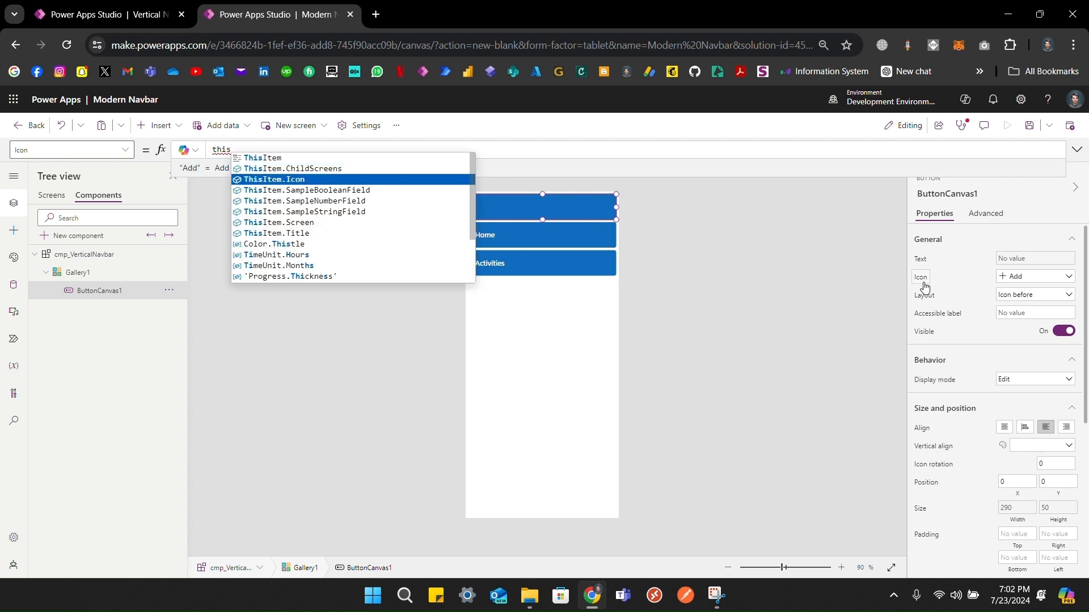
key("Tab")
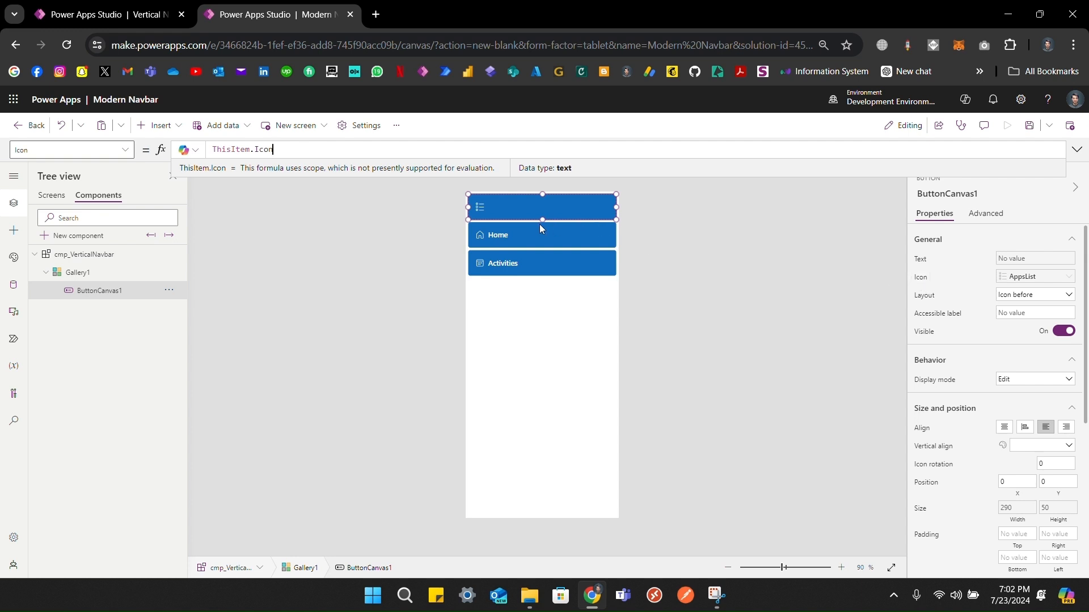
left_click(467, 15)
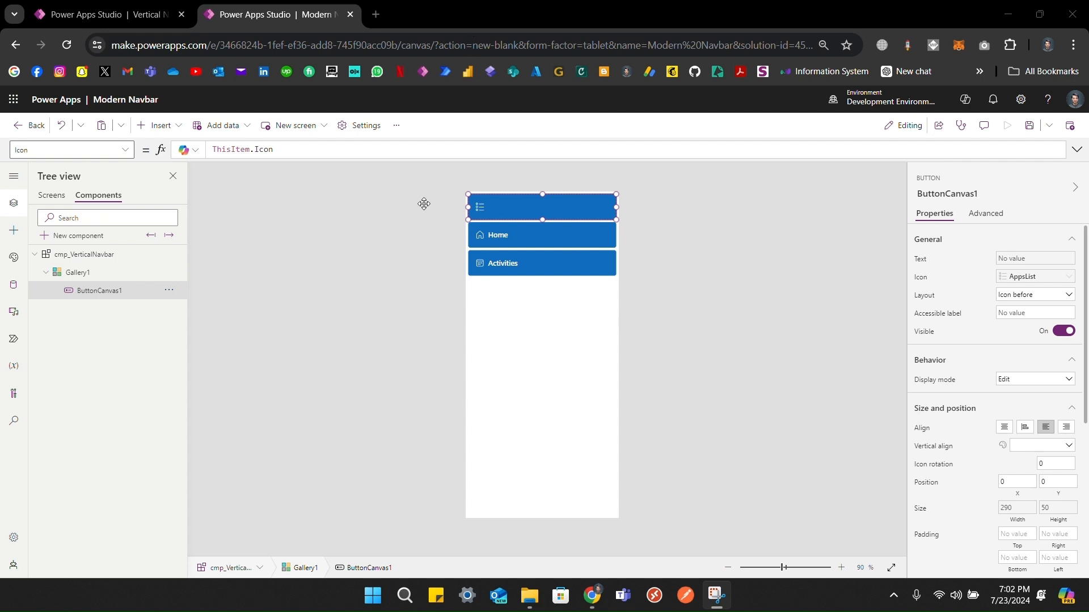
Step: Replace the button's OnSelect formula Select(Parent) with Navigate(ThisItem.Screen)
left_click(60, 151)
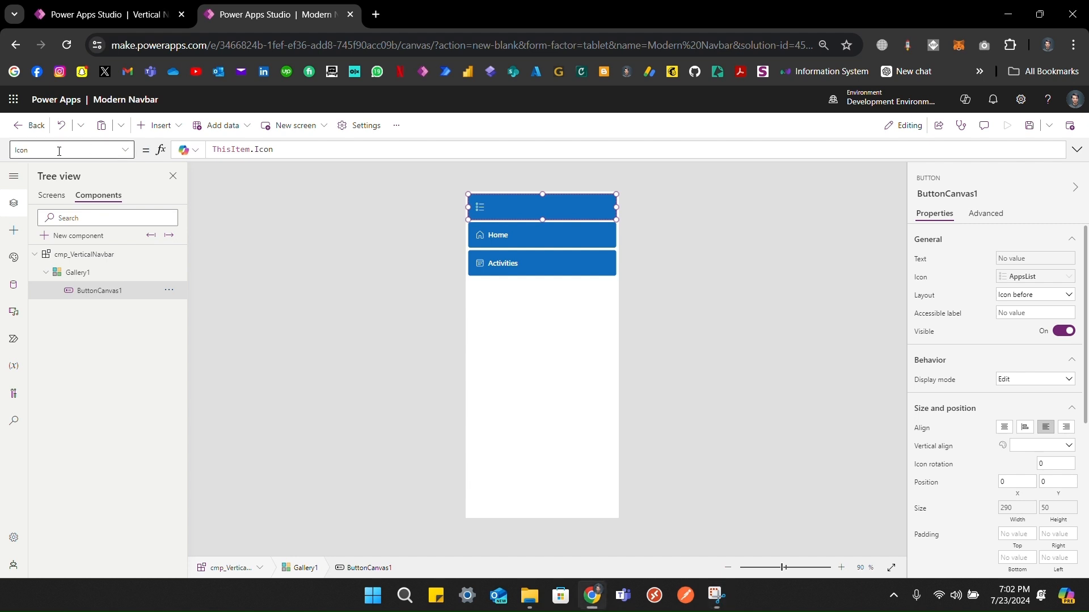
type("OnSelect")
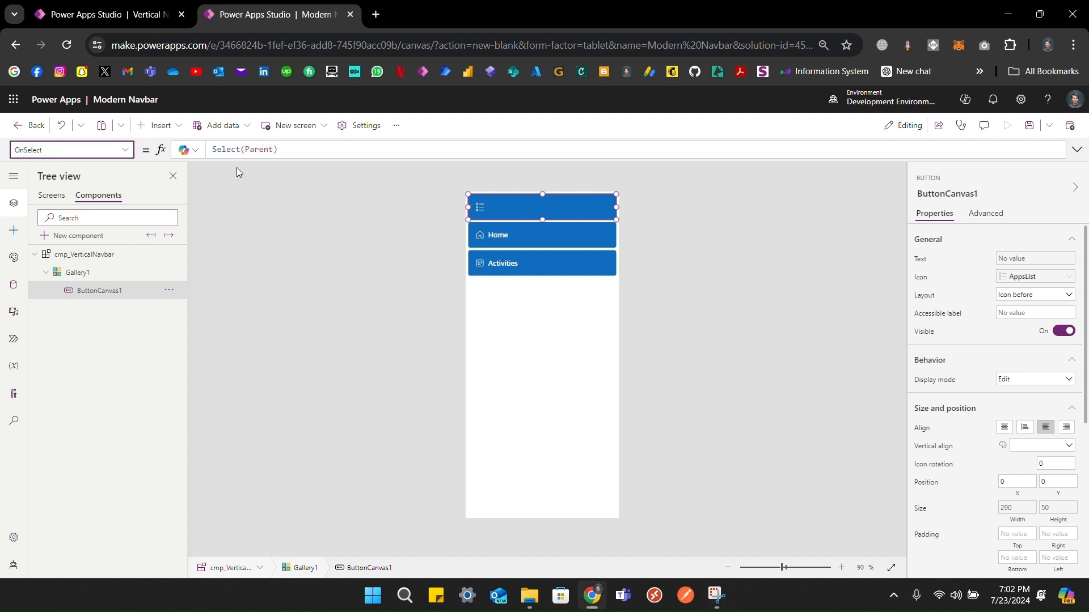
left_click(300, 150)
key("ctrl+a")
type("N")
left_click(302, 158)
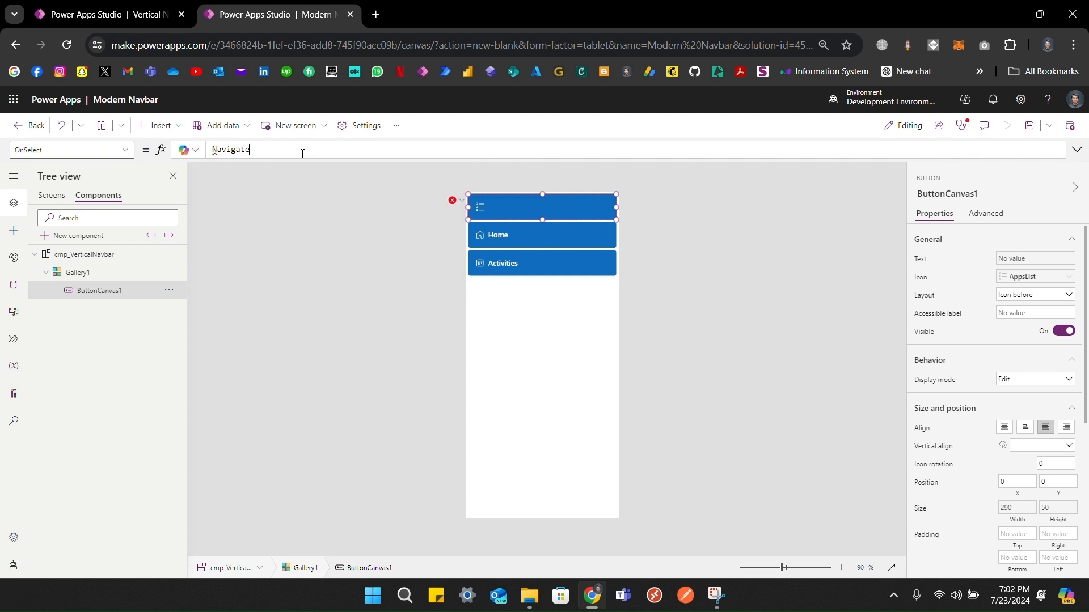
type("(this")
key("Down")
key("Down")
key("Down")
key("Down")
key("Down")
key("Down")
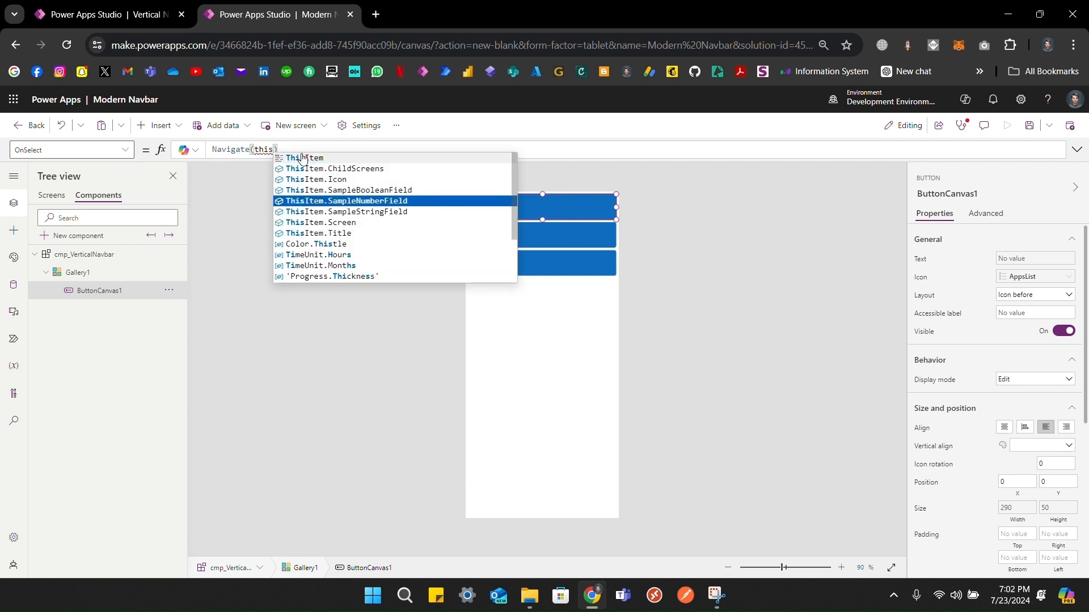
key("Tab")
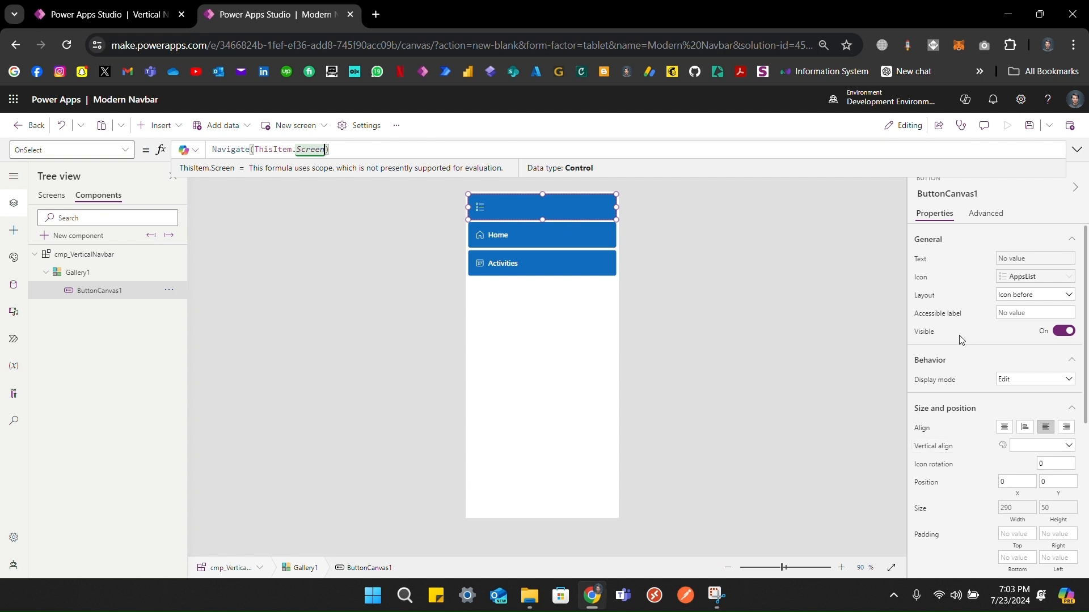
scroll(937, 424, "down", 1)
scroll(938, 424, "down", 5)
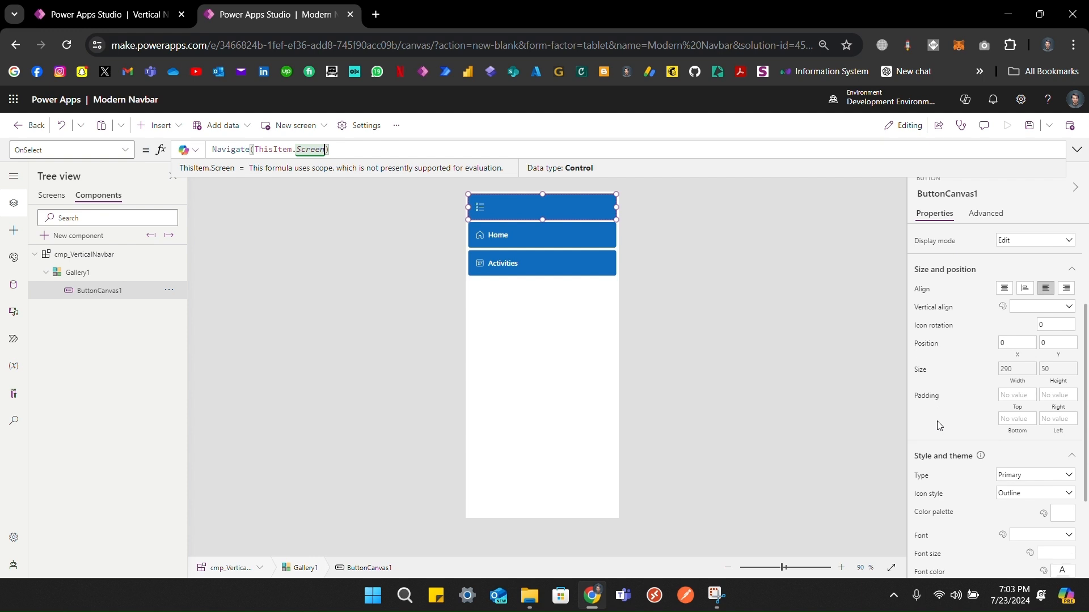
Step: Set the button's Appearance to If(ThisItem.Screen = App.ActiveScreen, "Primary","Secondary")
left_click(919, 420)
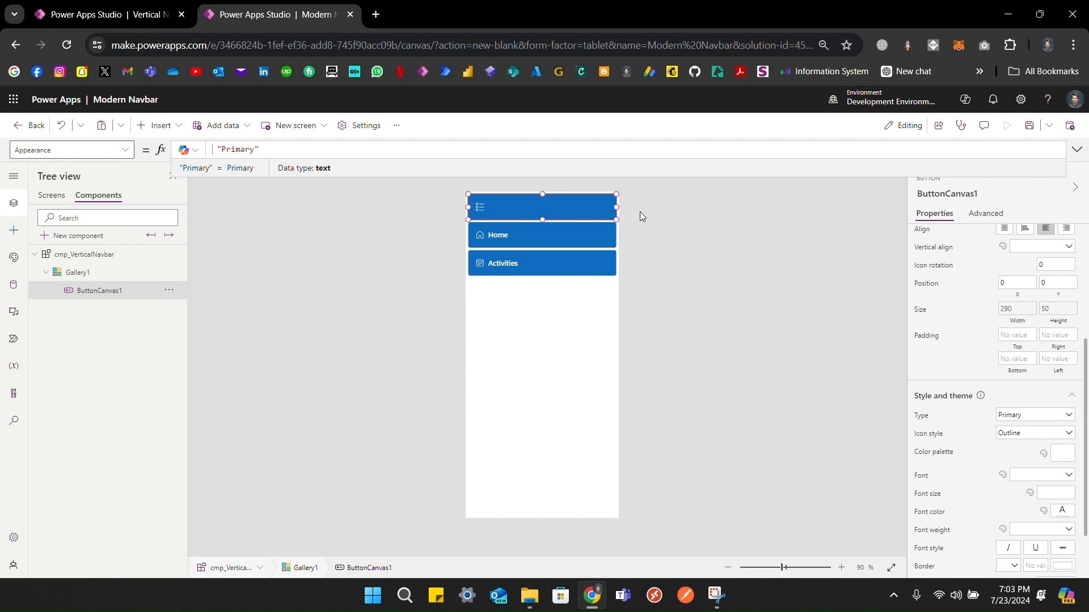
type("If(Th")
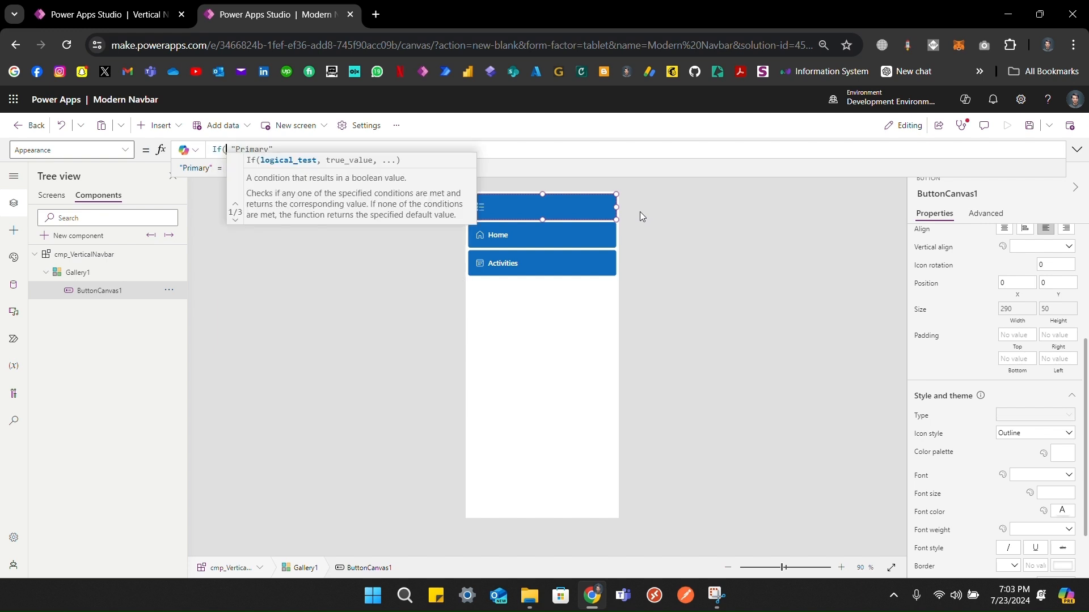
type("IS")
key("Down")
key("Down")
key("Down")
key("Down")
key("Down")
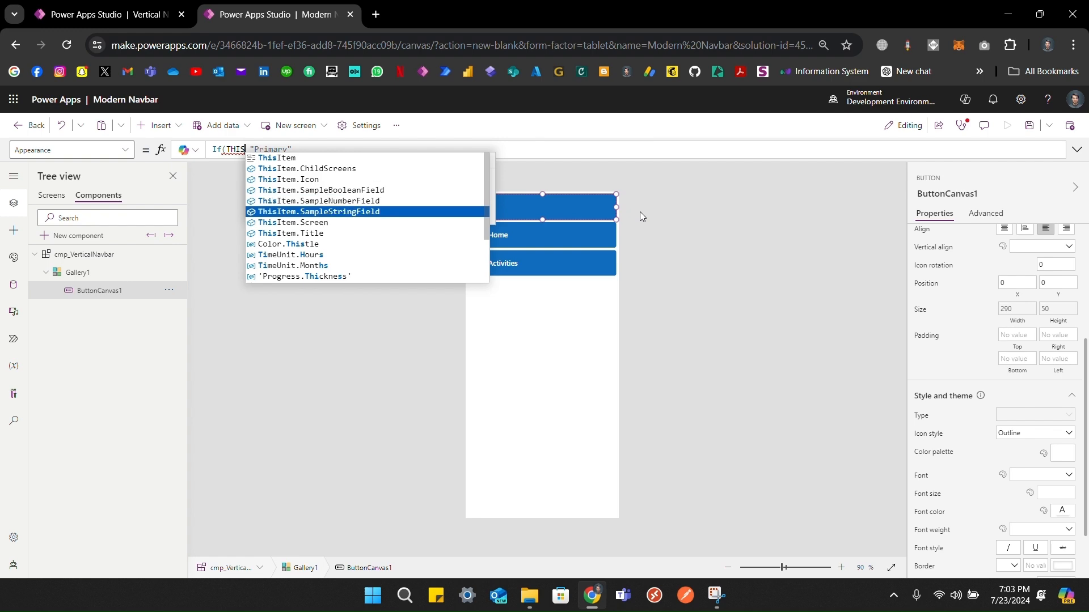
key("Tab")
type("=")
type(" AP")
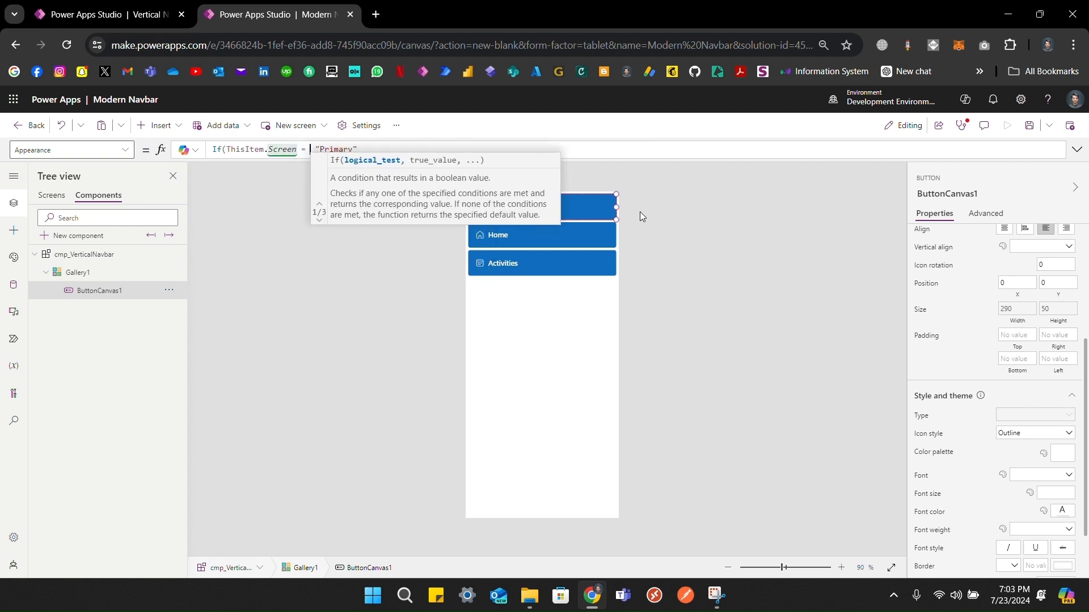
type("p.")
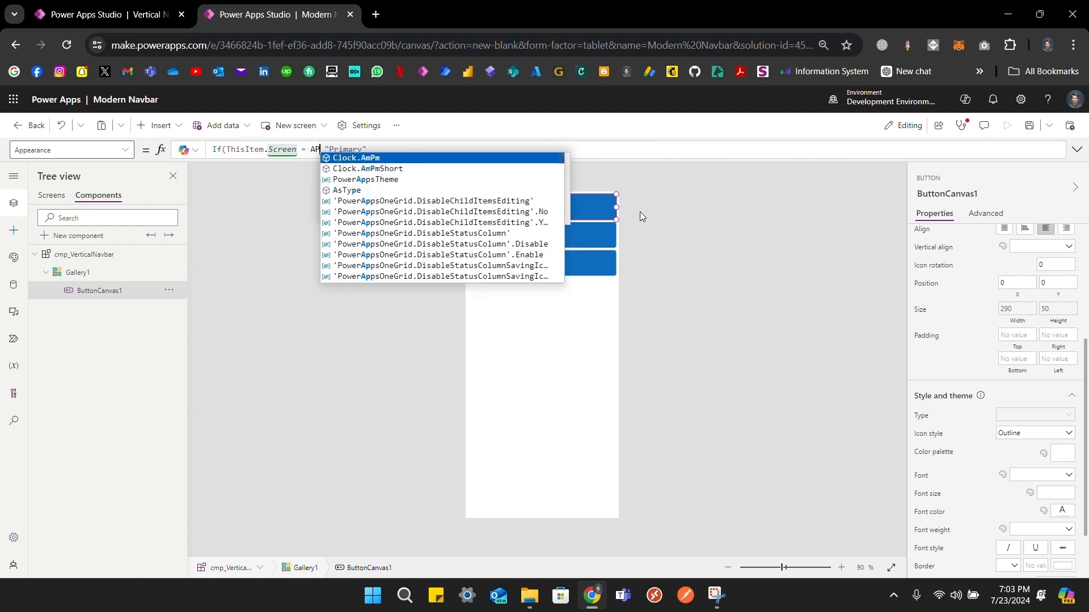
key("Tab")
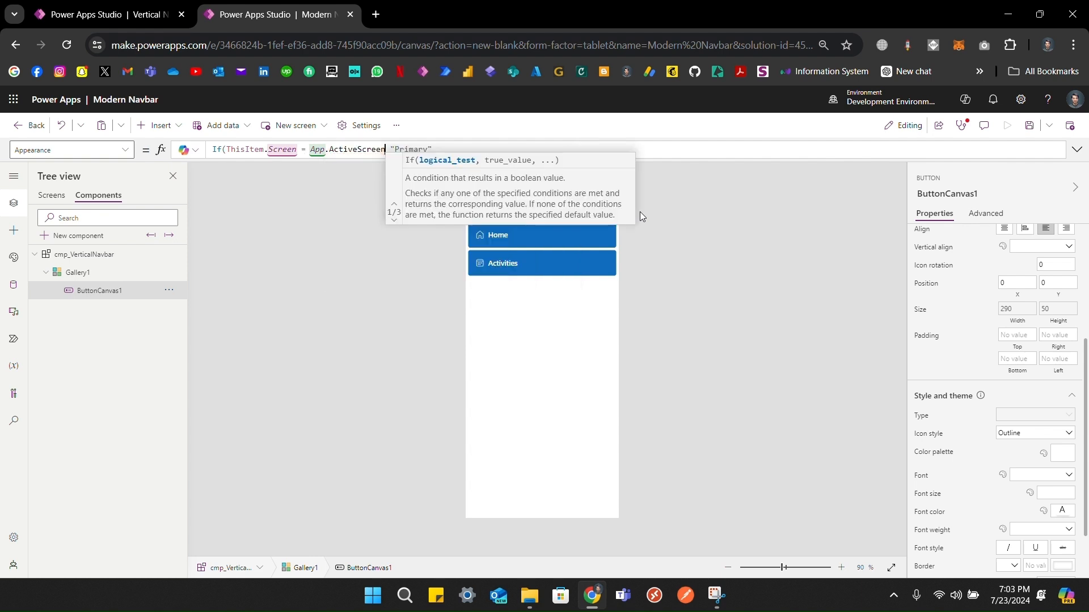
type(",")
key("Right")
key("Right")
key("End")
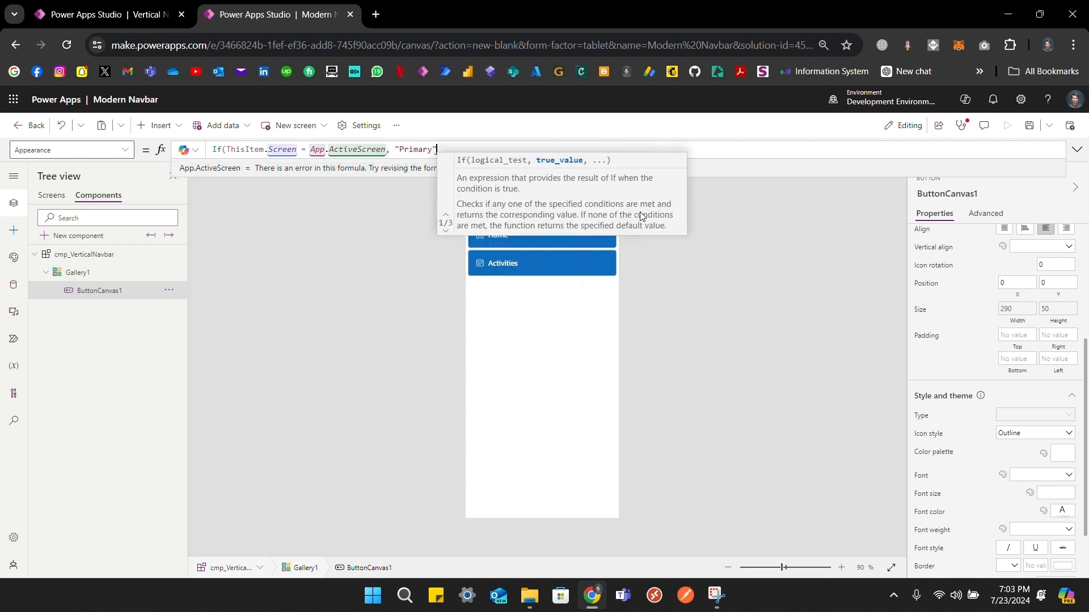
type(", \"Primary\",\"Secondary\"")
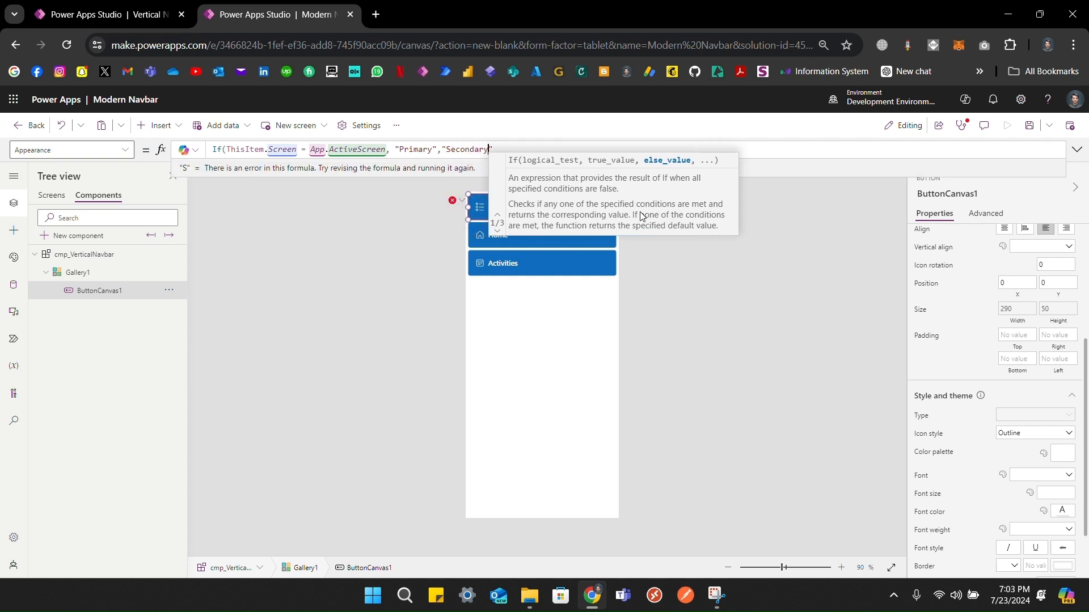
type(")")
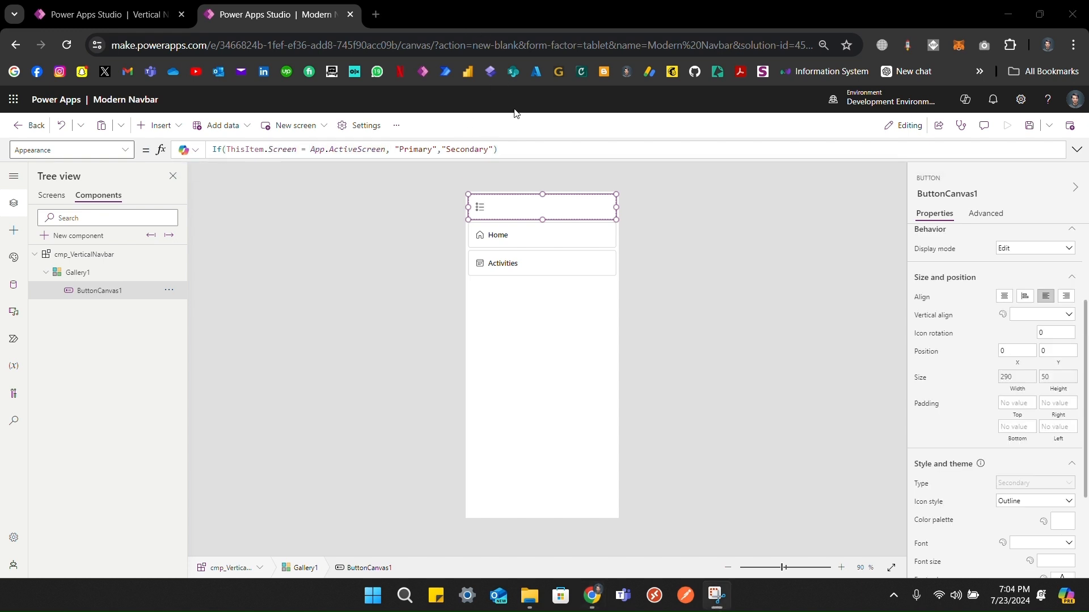
Step: Change the inactive appearance to "Transparent" and show the app's Screens list
double_click(469, 150)
type("Transparent")
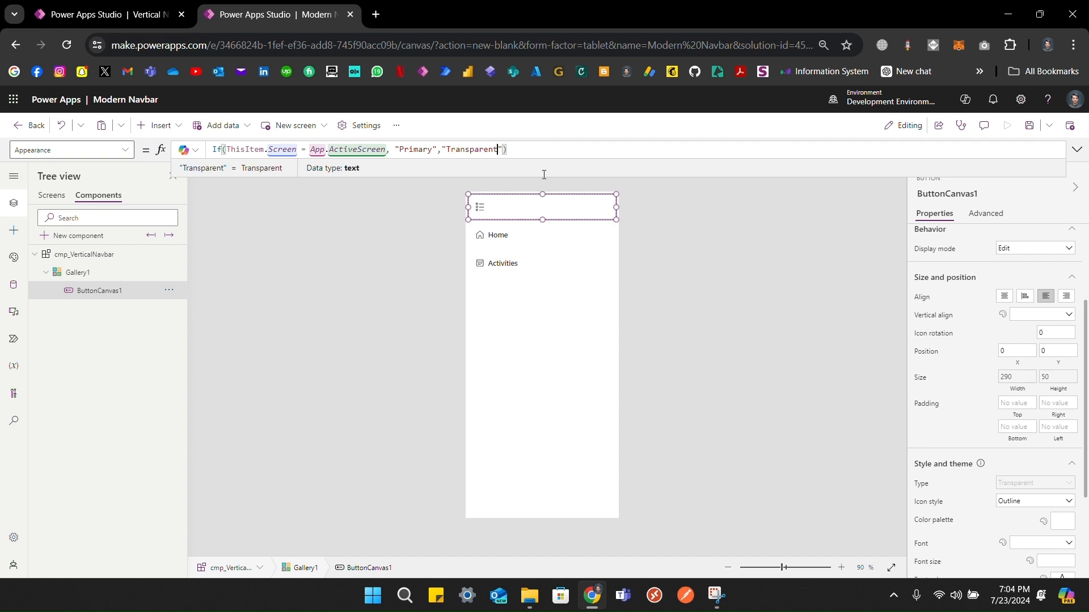
left_click(660, 218)
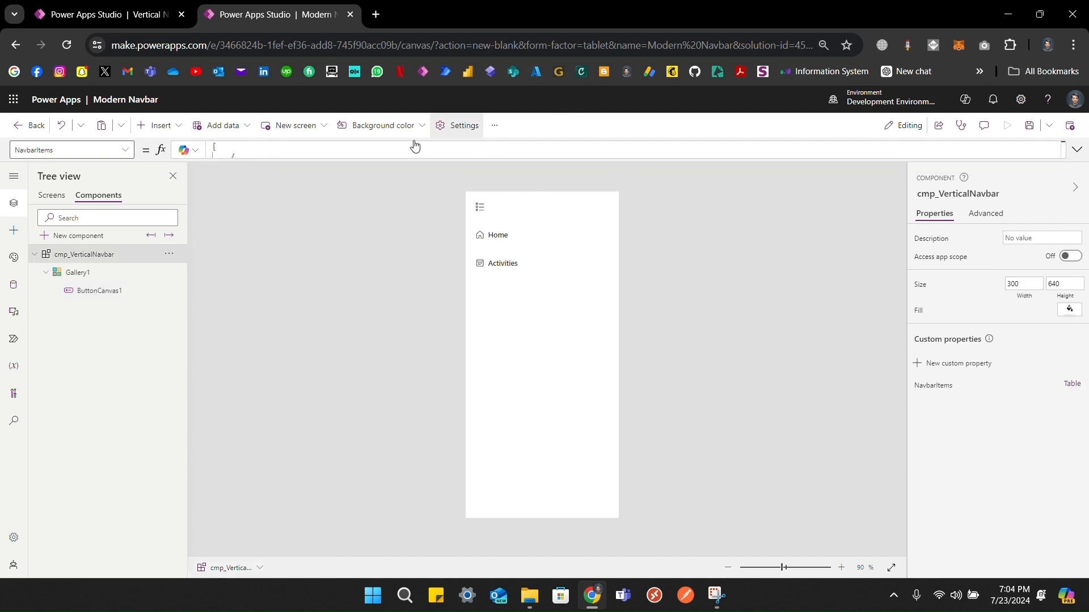
left_click(52, 196)
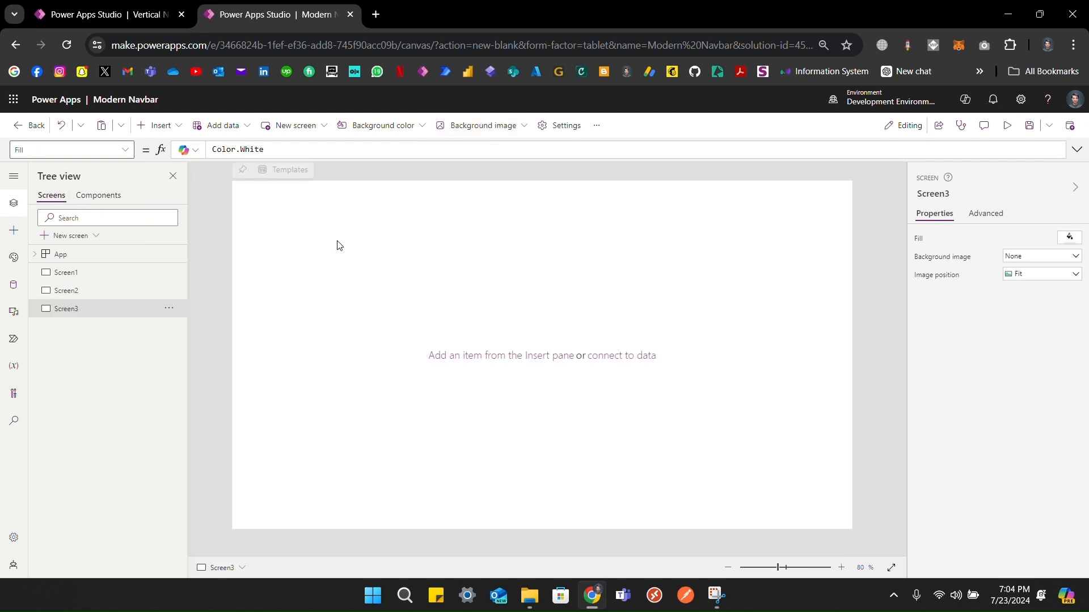
Step: Insert the cmp_VerticalNavbar custom component onto Screen1
left_click(161, 125)
left_click(88, 274)
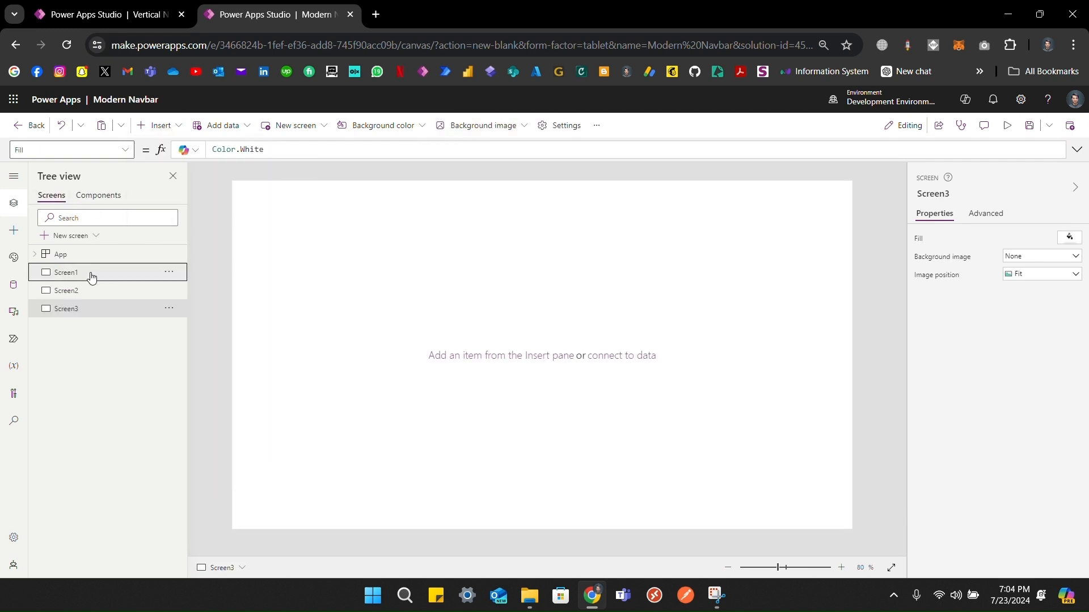
left_click(161, 125)
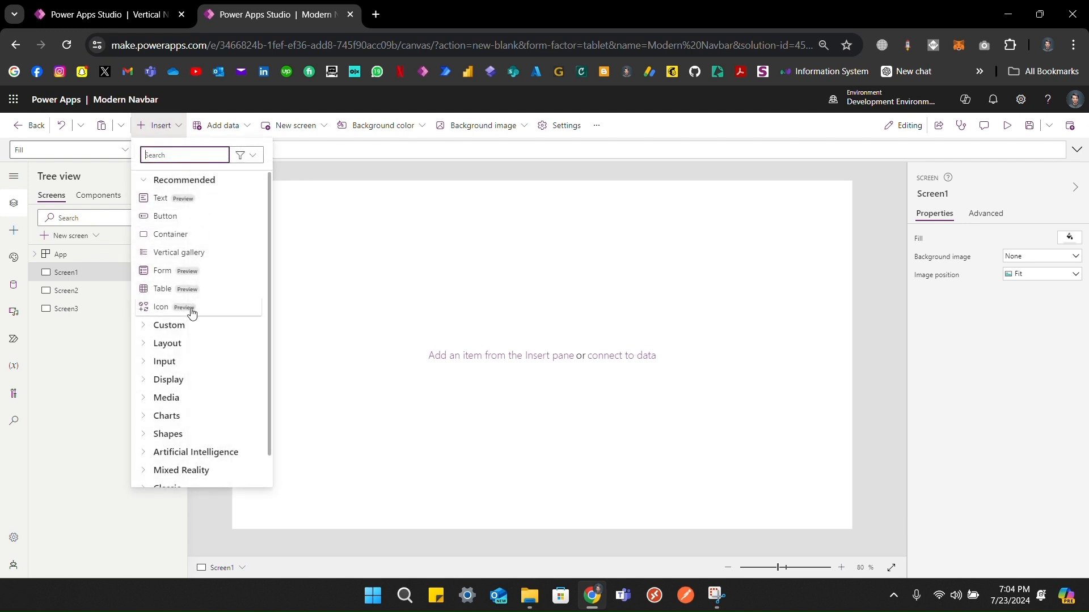
left_click(165, 325)
left_click(187, 342)
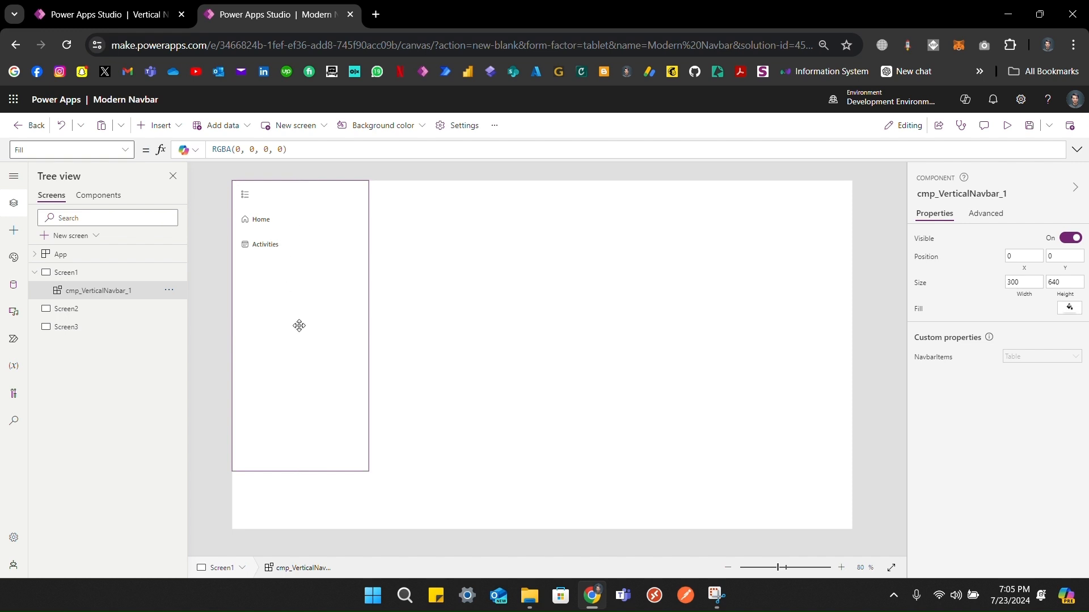
Step: Paste copies of the navbar onto Screen2 and Screen3, then return to Screen1
left_click(91, 309)
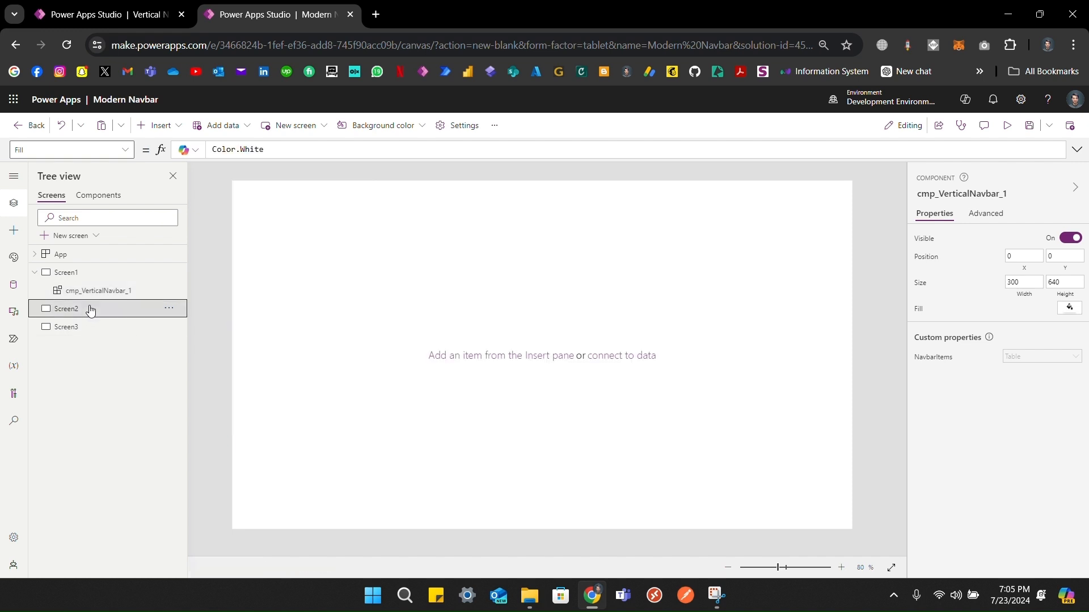
key("ctrl+v")
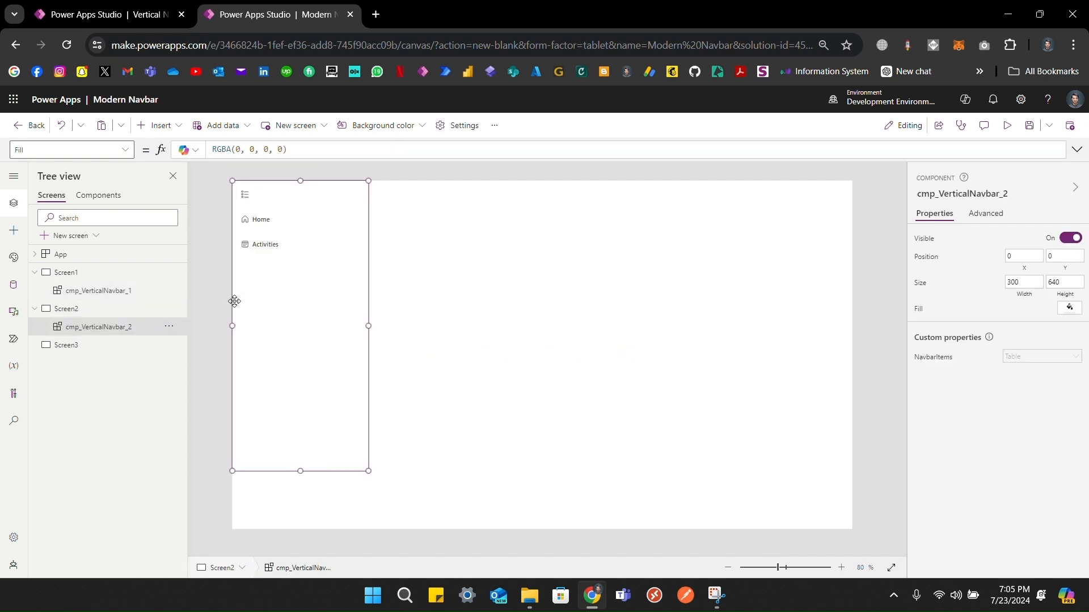
left_click(112, 351)
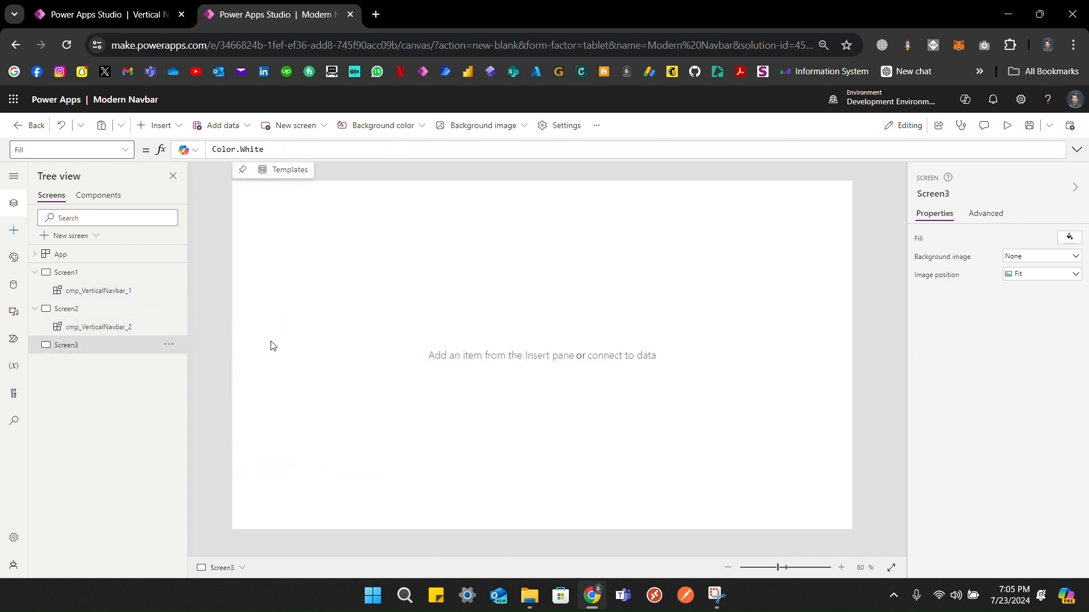
key("ctrl+v")
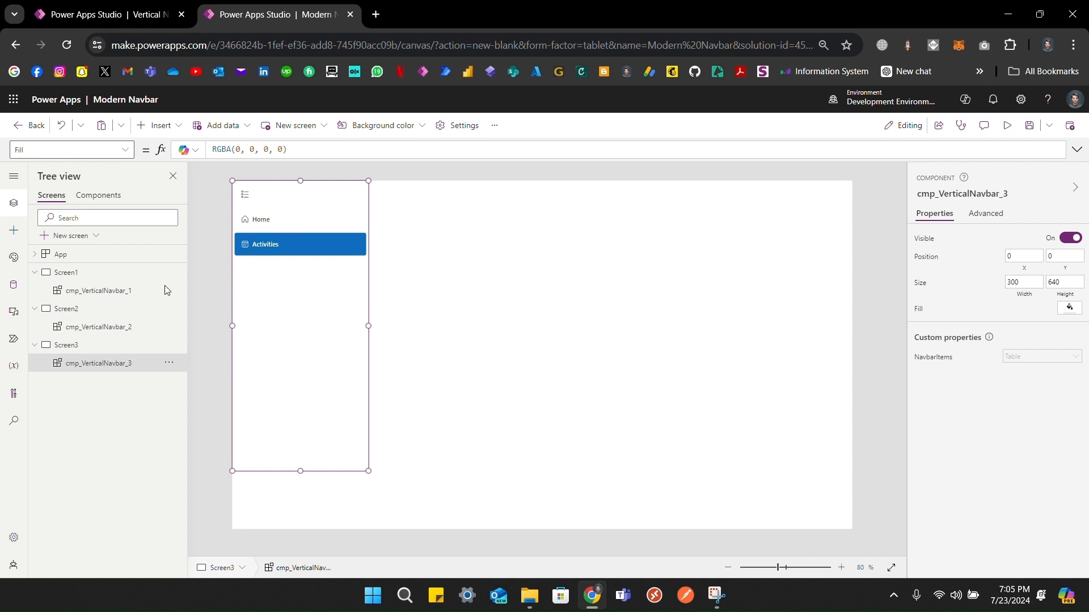
left_click(67, 274)
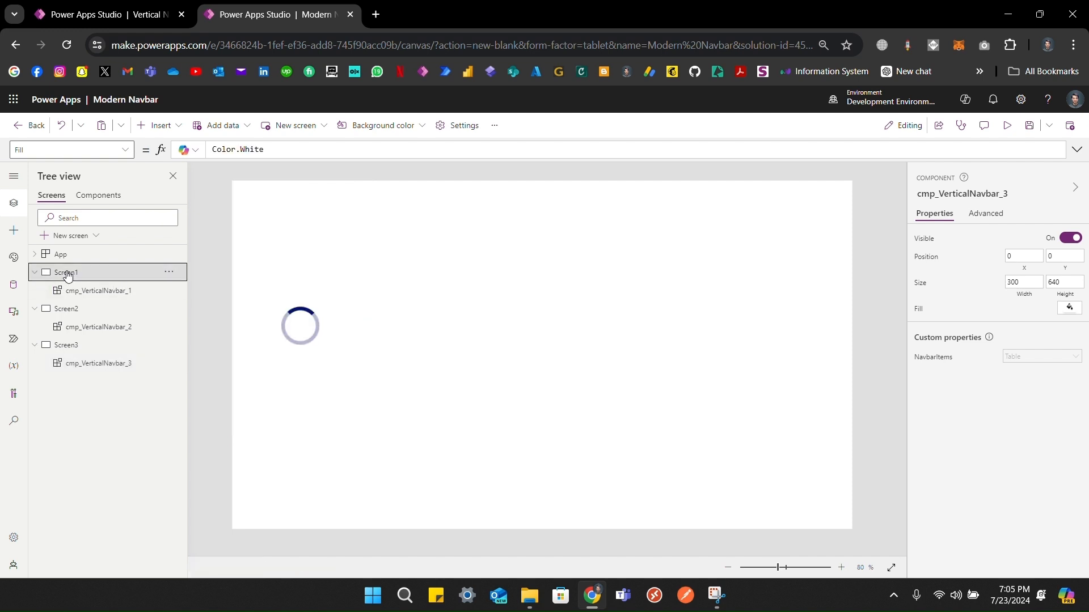
Step: Select cmp_VerticalNavbar_1 on Screen1 and launch the PowerToys Color Picker with Win+Shift+C
left_click(99, 196)
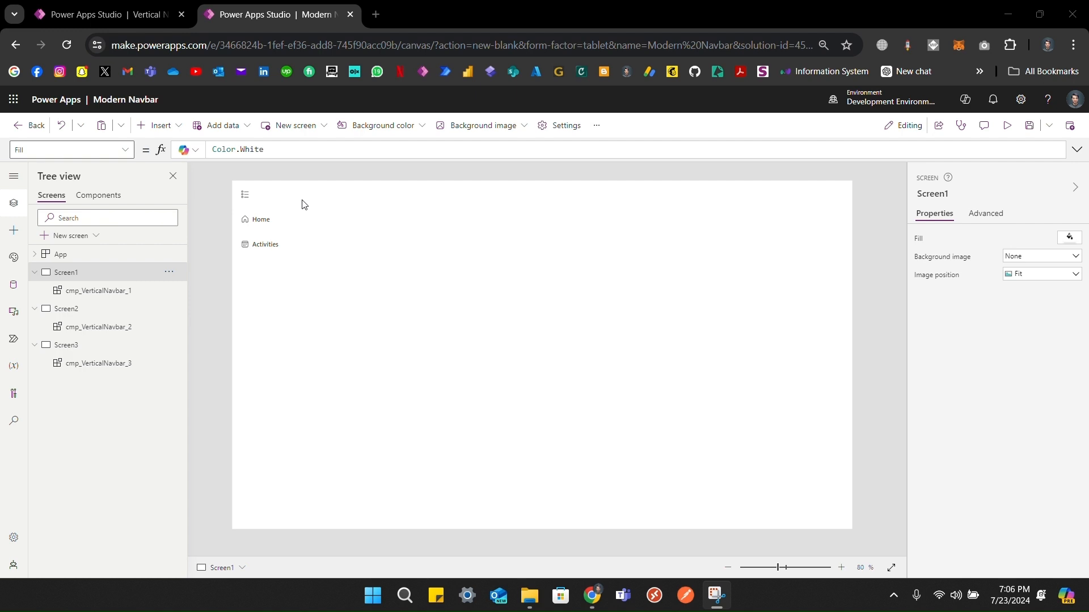
left_click(264, 251)
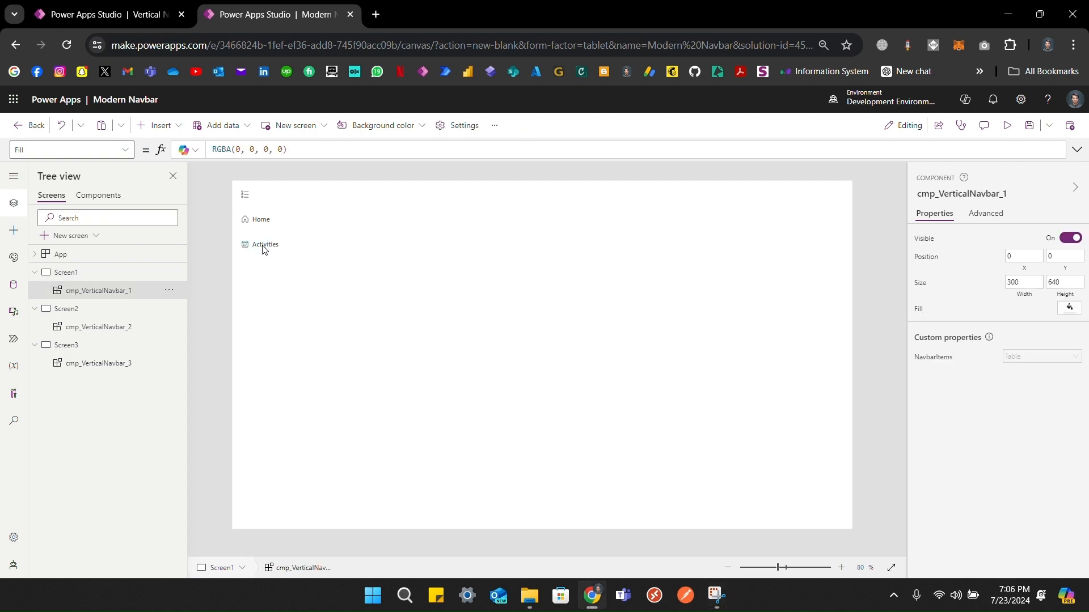
left_click(264, 247, "alt")
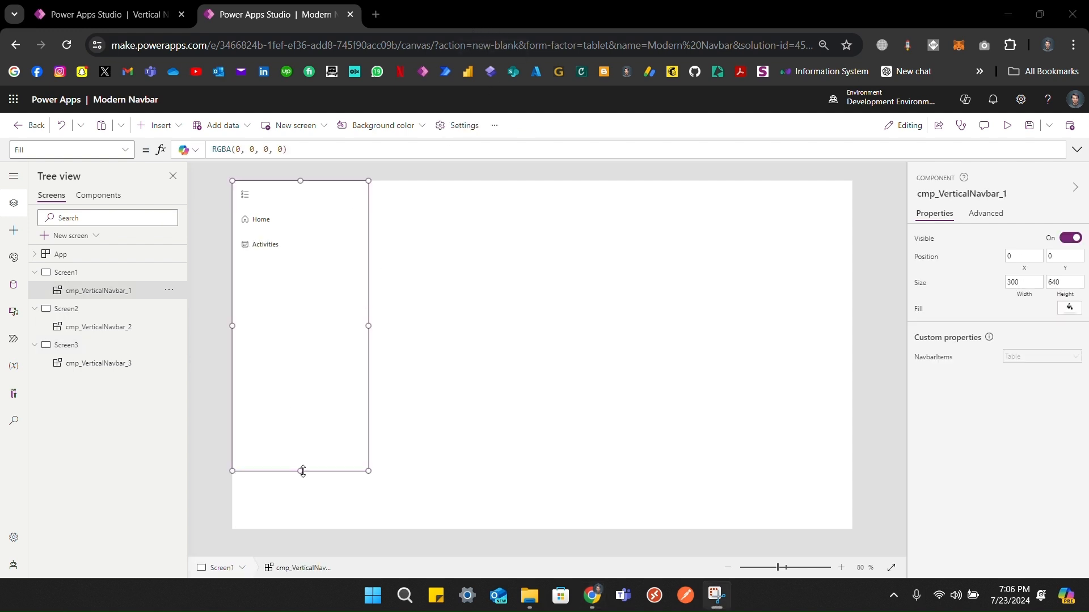
left_click(342, 307)
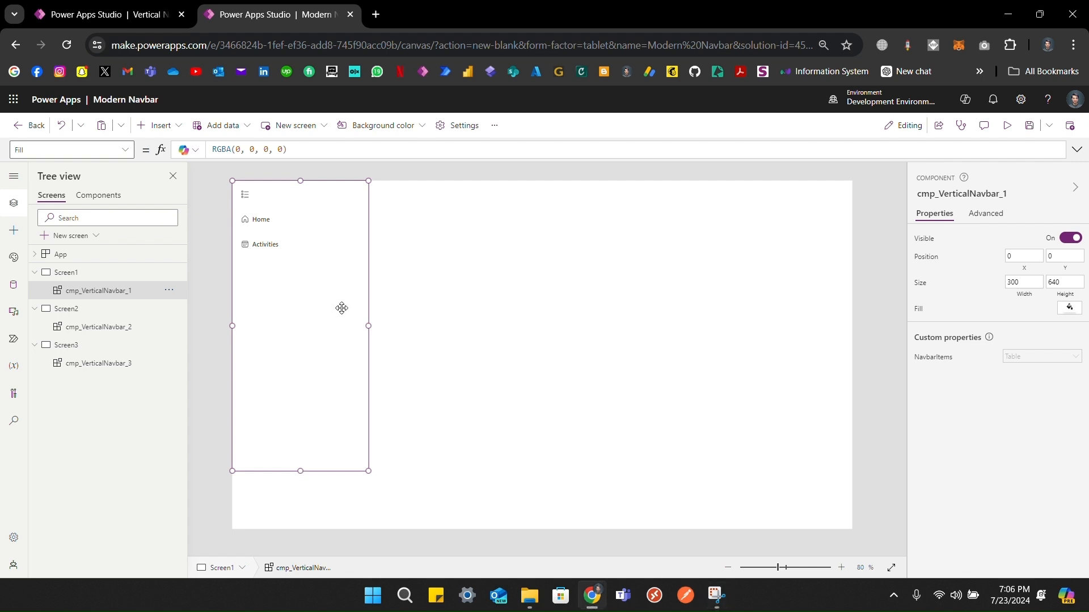
key("super+shift+c")
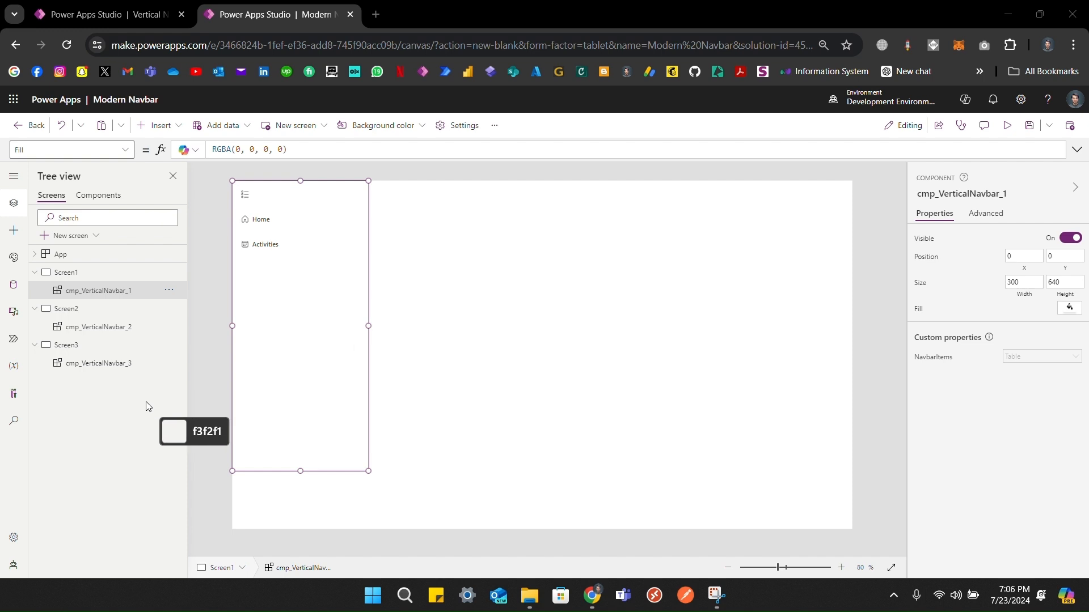
Step: Sample light grey f3f2f1, fill Screen1's navbar with RGBA(243,242,241,1), and stretch it to 768 tall
left_click(148, 406)
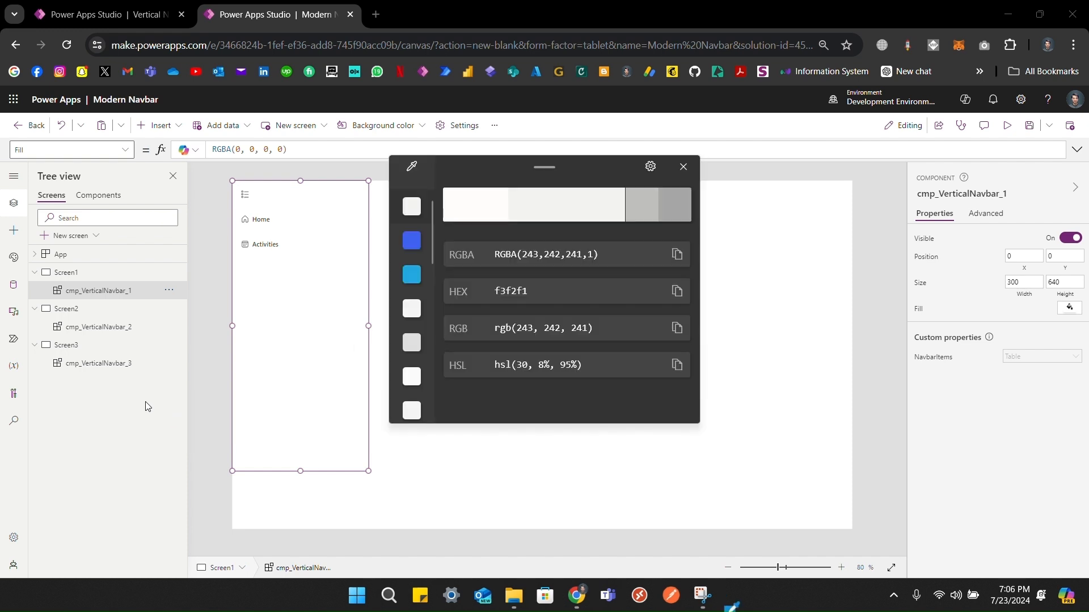
left_click(680, 260)
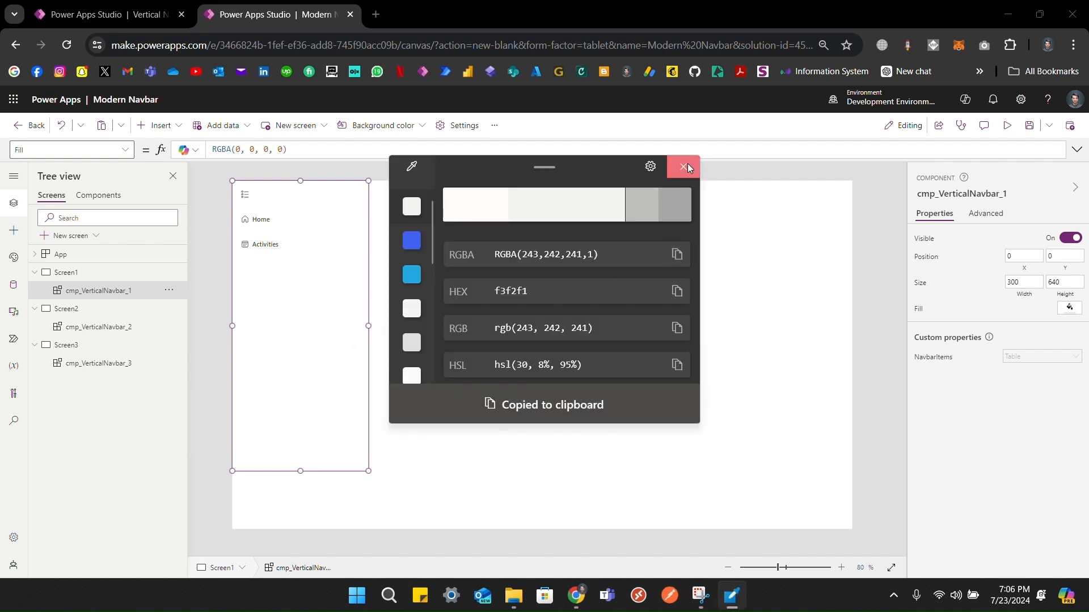
left_click(685, 165)
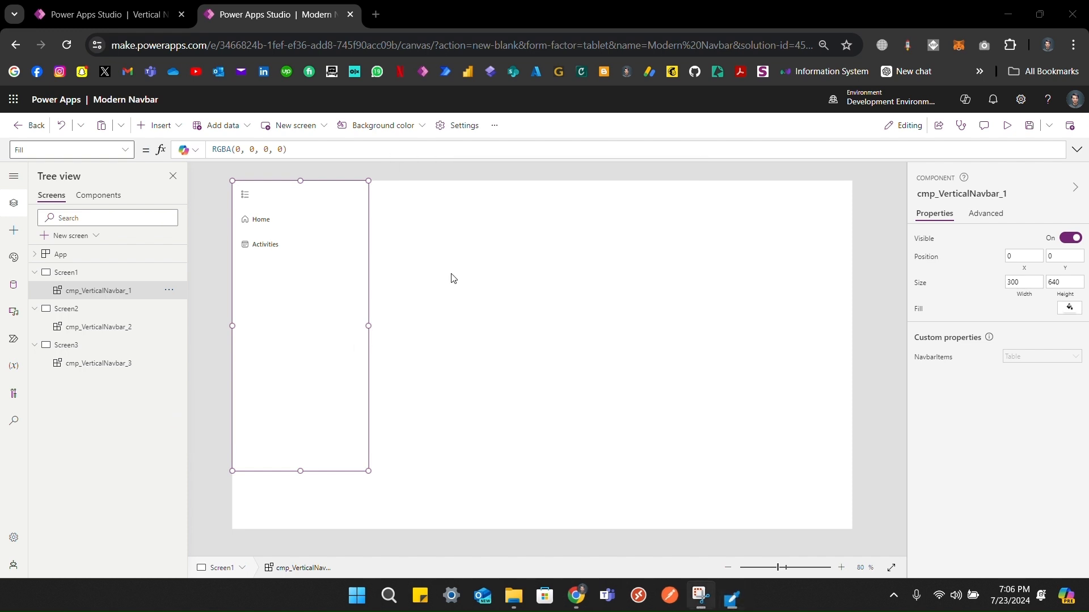
left_click(914, 316)
key("ctrl+a")
key("ctrl+v")
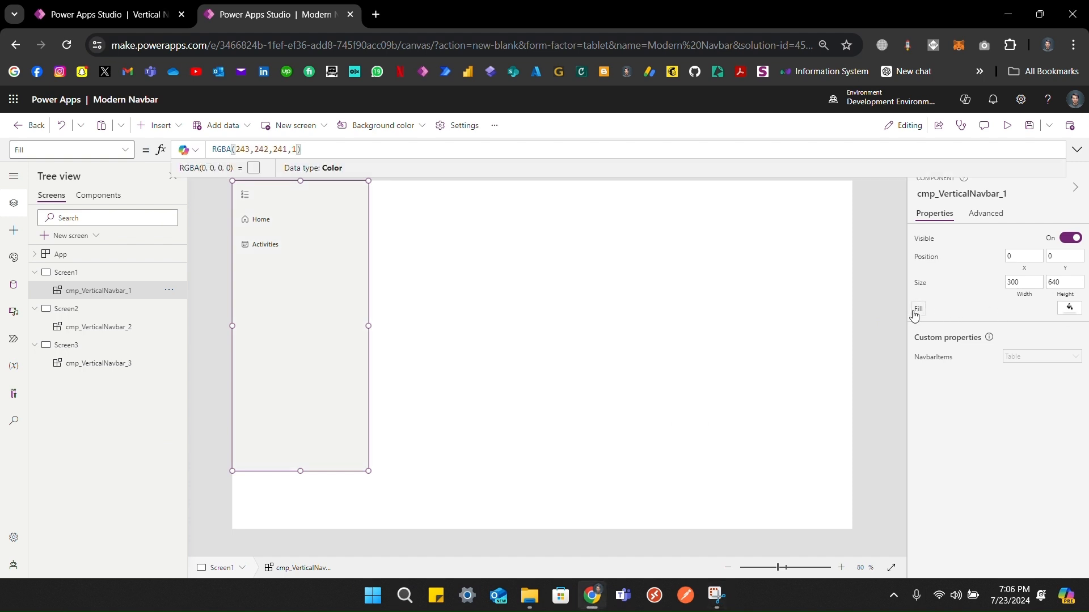
left_click_drag(301, 471, 280, 536)
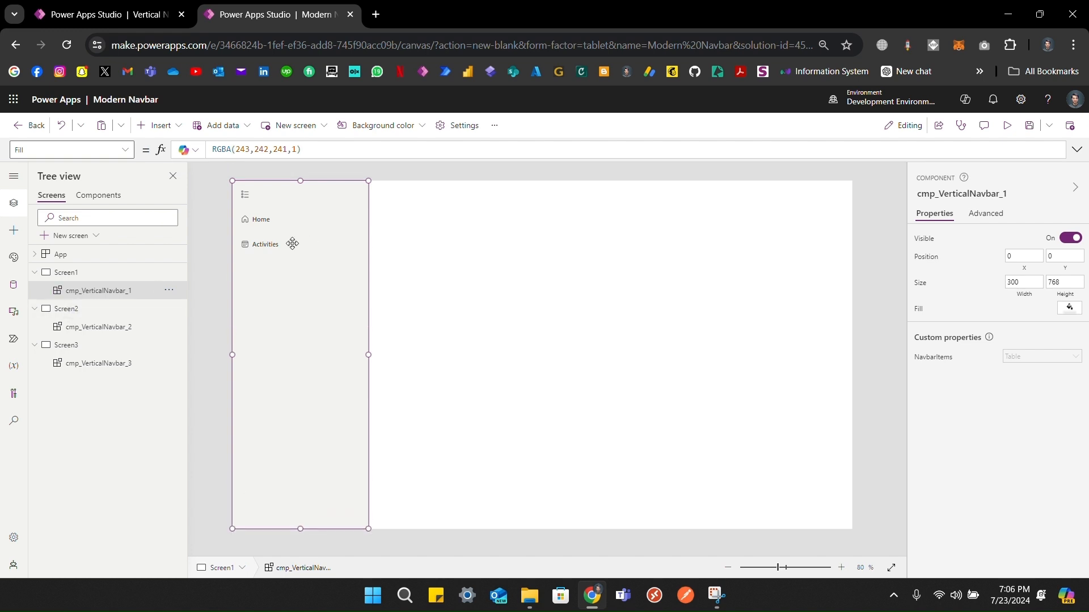
Step: Give the Screen2 and Screen3 navbars the same grey fill and a height of 768
left_click(97, 316)
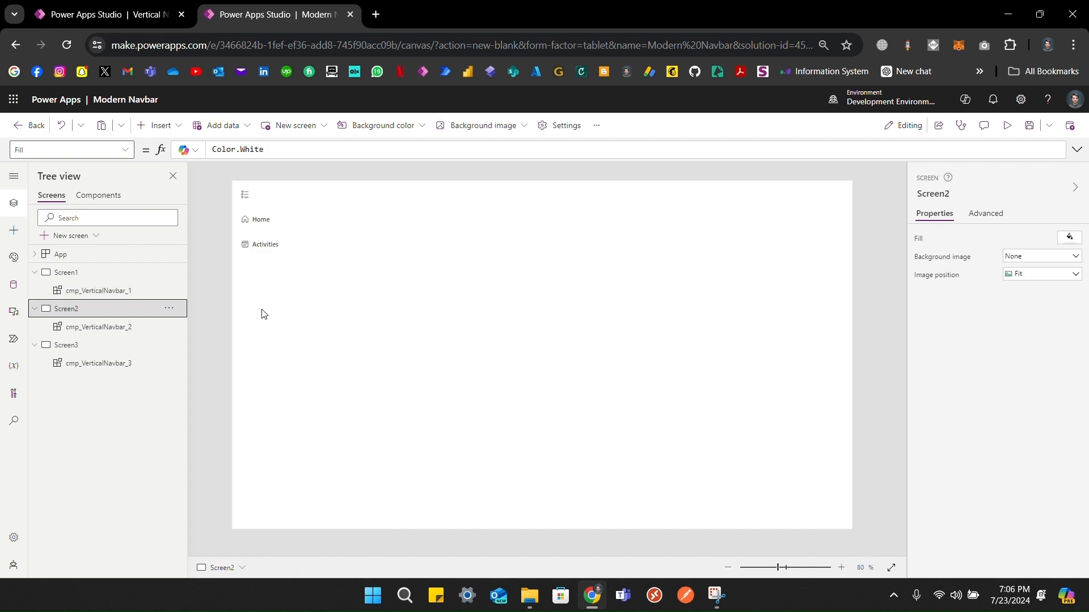
left_click(264, 313)
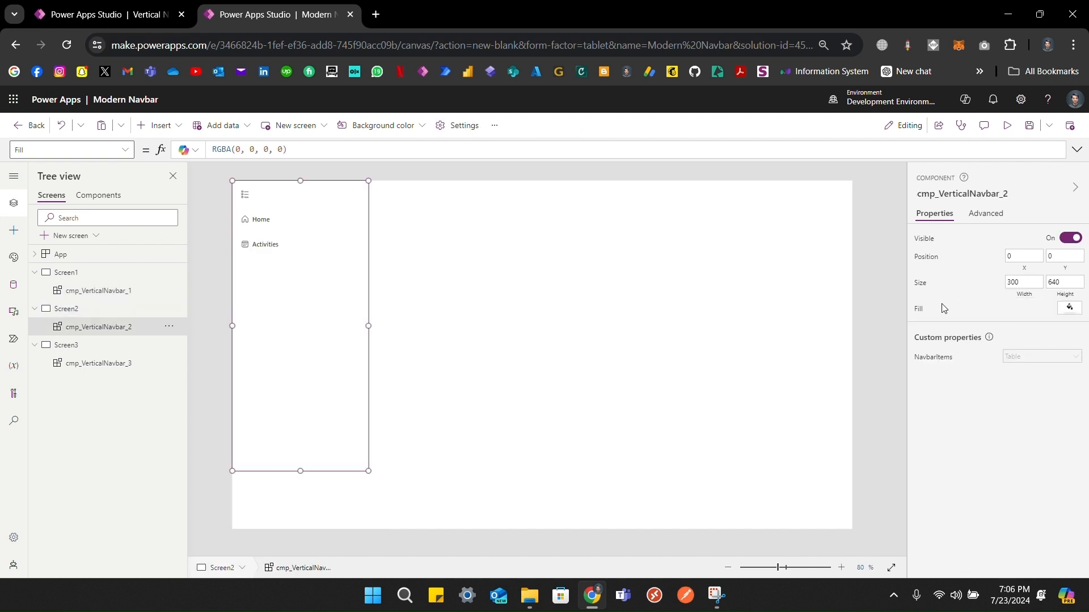
left_click(920, 314)
key("ctrl+a")
key("ctrl+v")
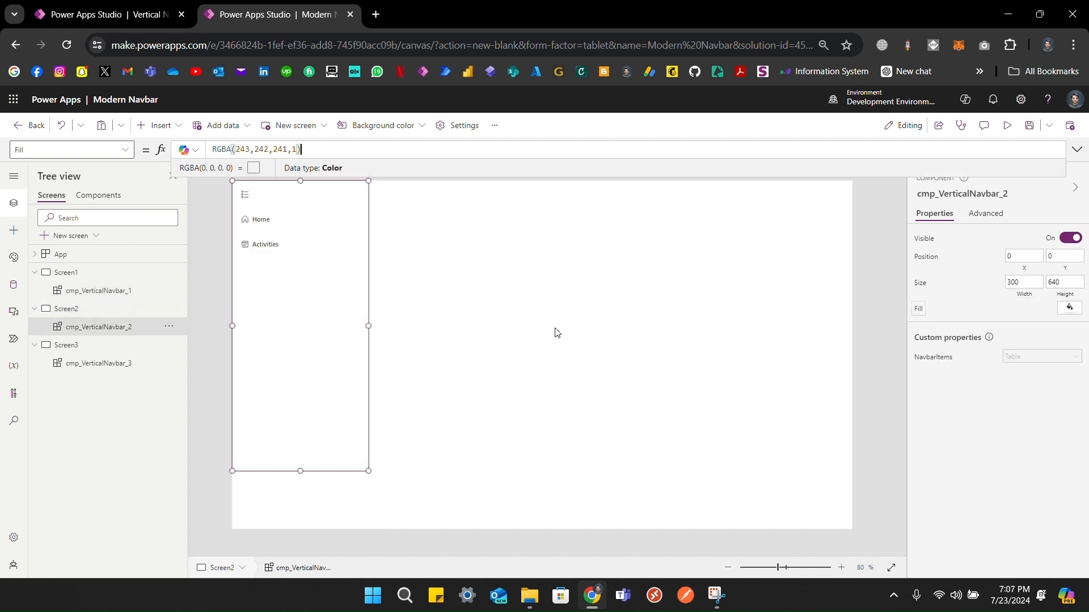
left_click(107, 368)
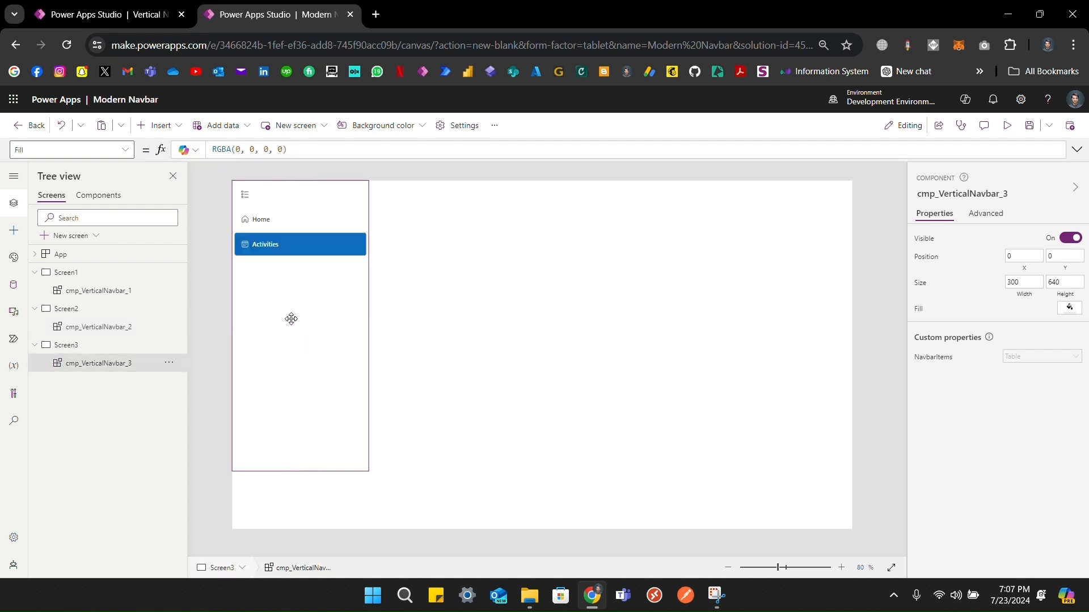
left_click(919, 310)
key("ctrl+v")
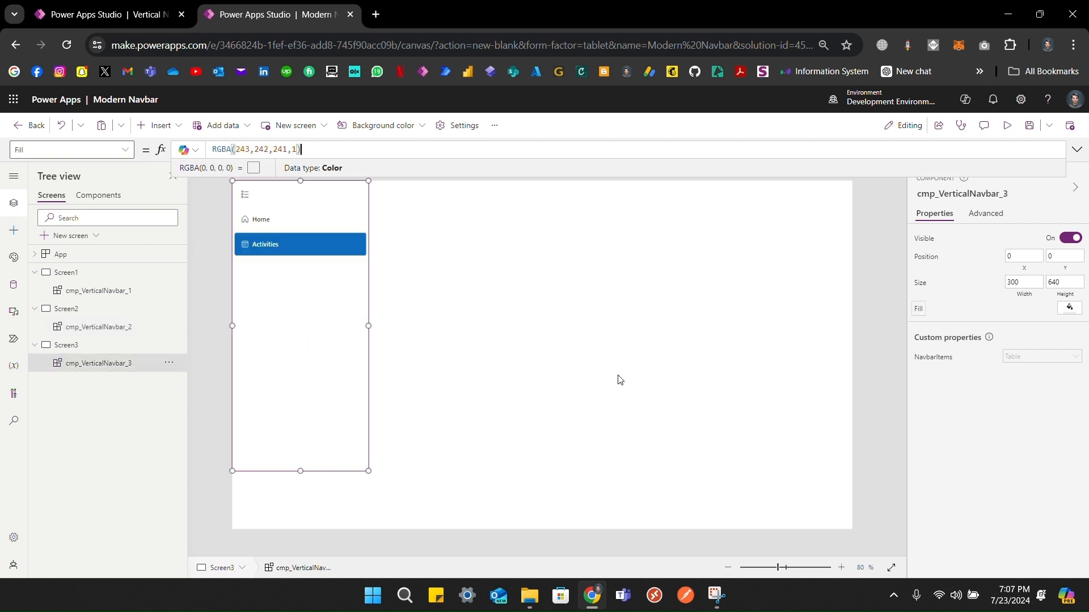
left_click(300, 472)
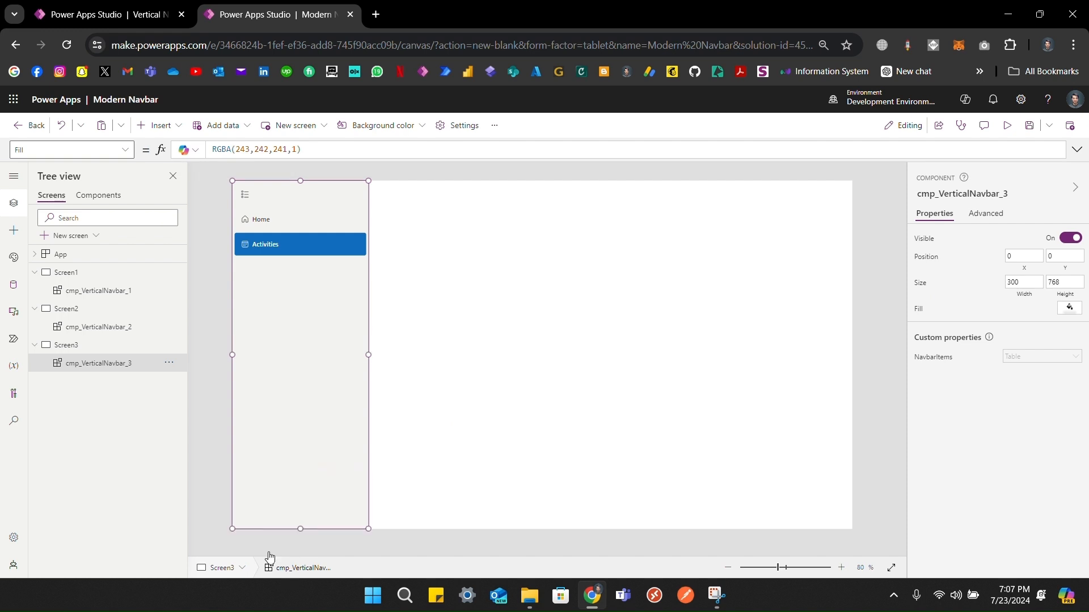
left_click(65, 326)
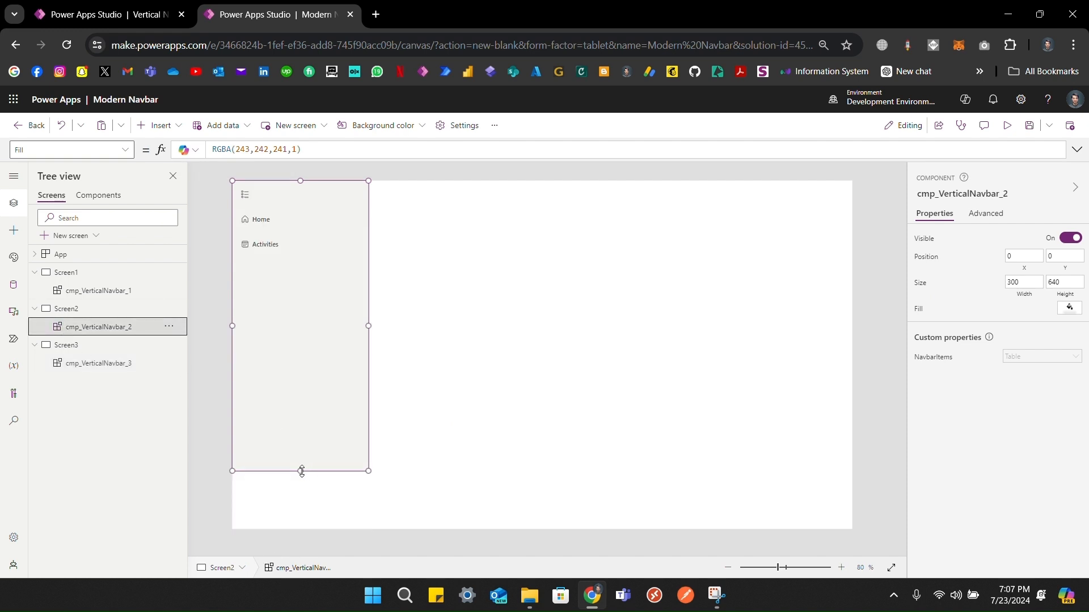
left_click_drag(300, 470, 298, 572)
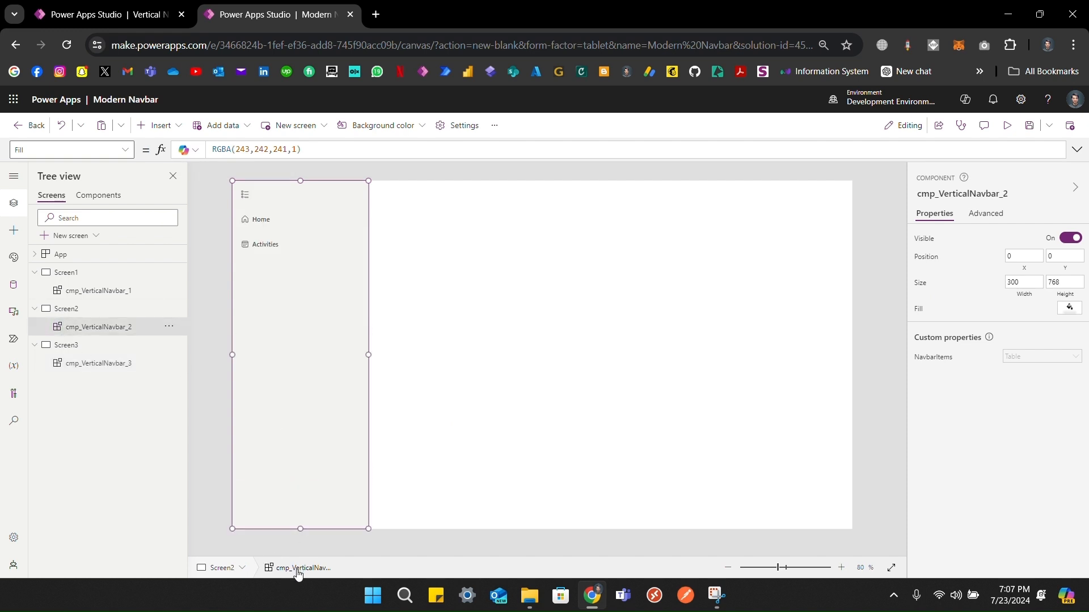
left_click(85, 272)
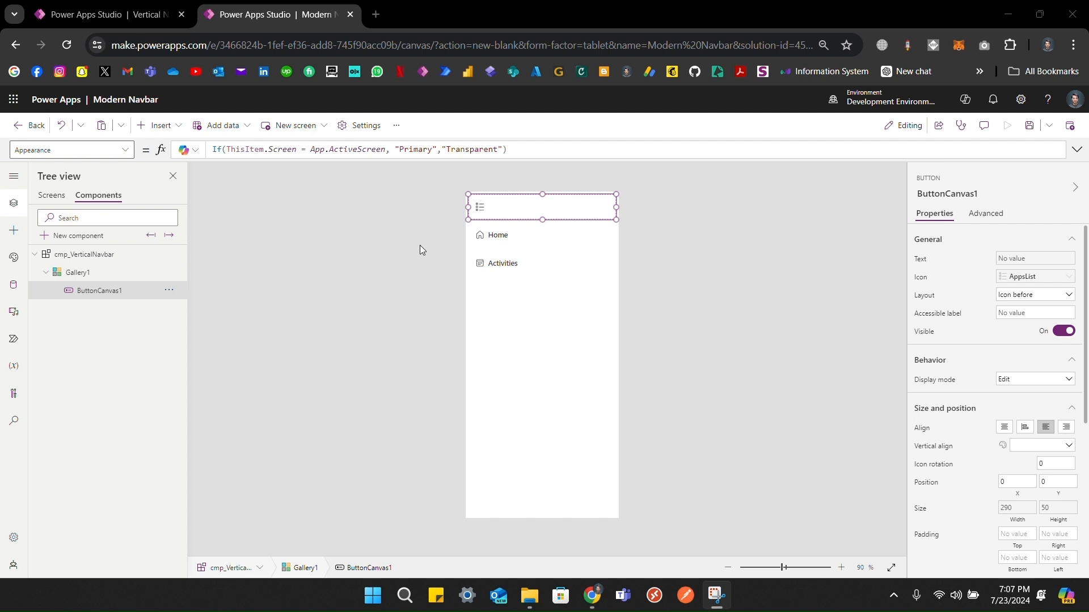
Step: In the navbar component, select ButtonCanvas1 in Gallery1 and insert a blank vertical gallery
left_click(541, 219)
left_click(524, 213)
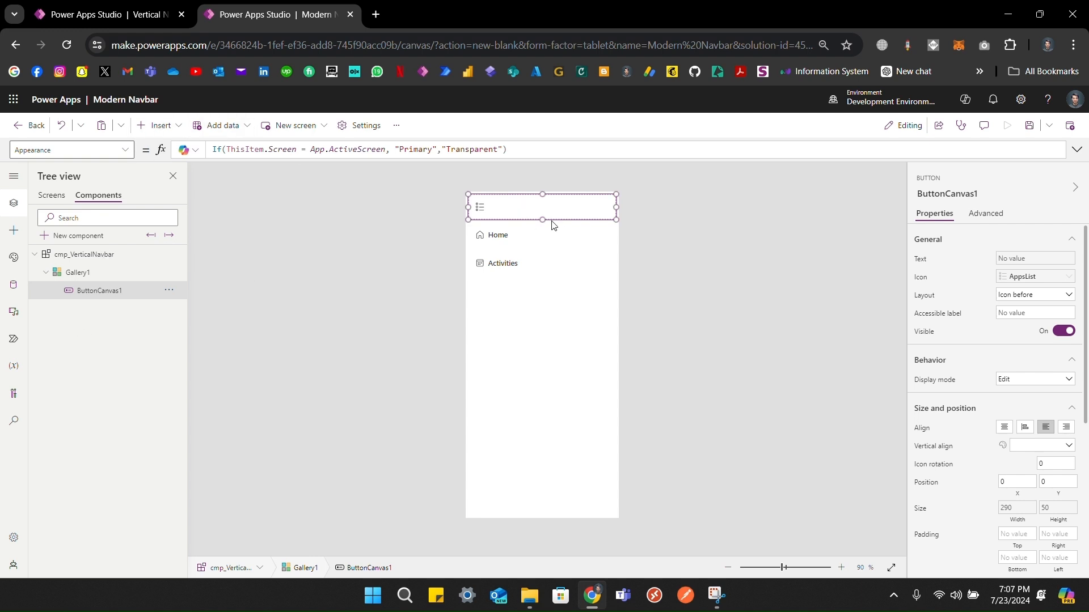
left_click(157, 125)
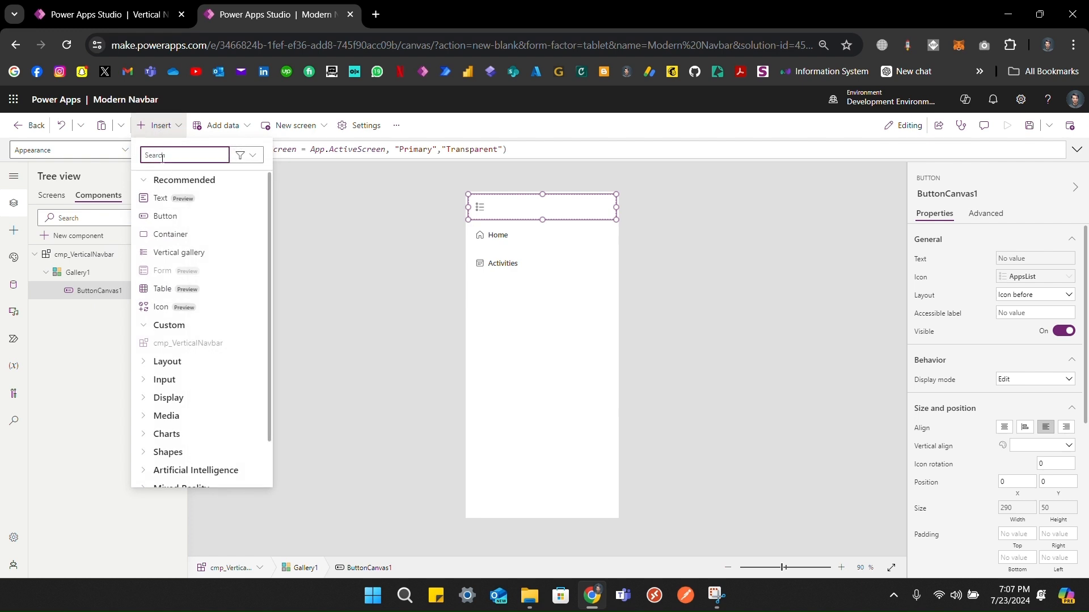
type("ver")
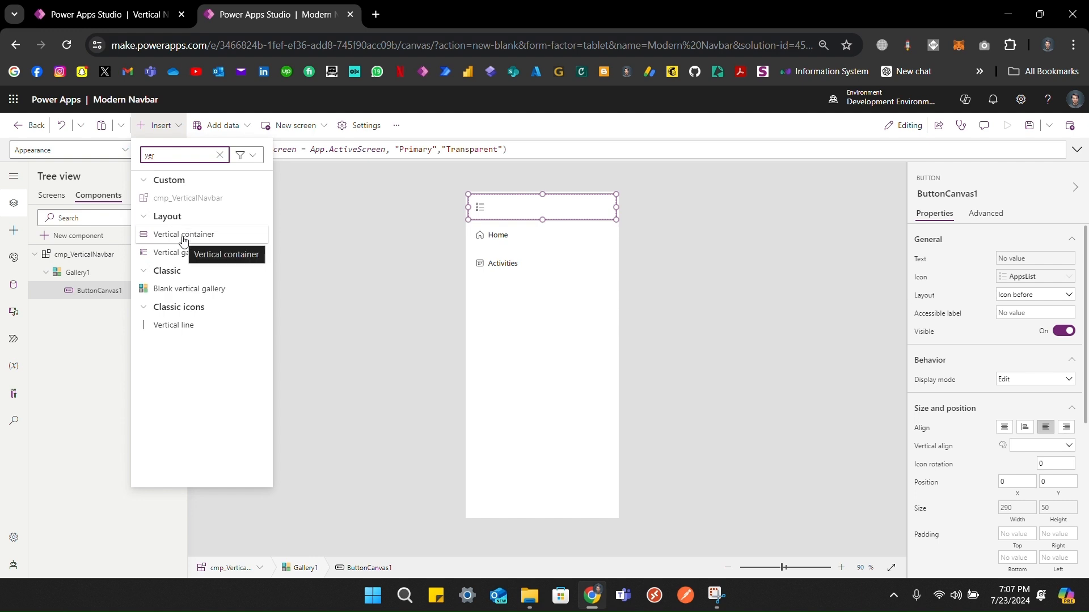
left_click(183, 290)
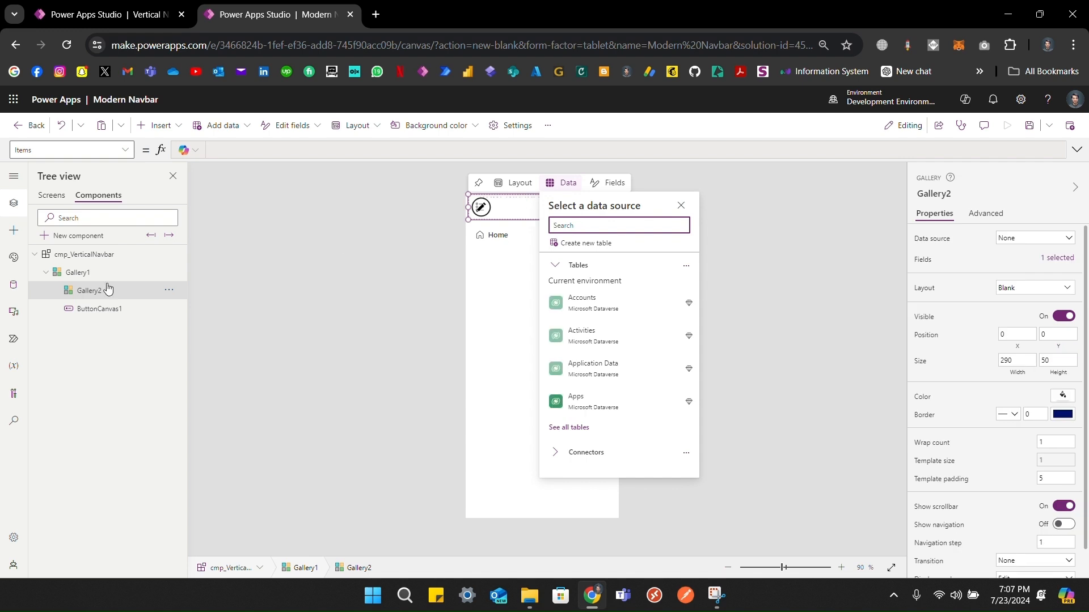
Step: Set Gallery2's Items to ThisItem.ChildScreens and its template size to 50
left_click(316, 268)
left_click(90, 292)
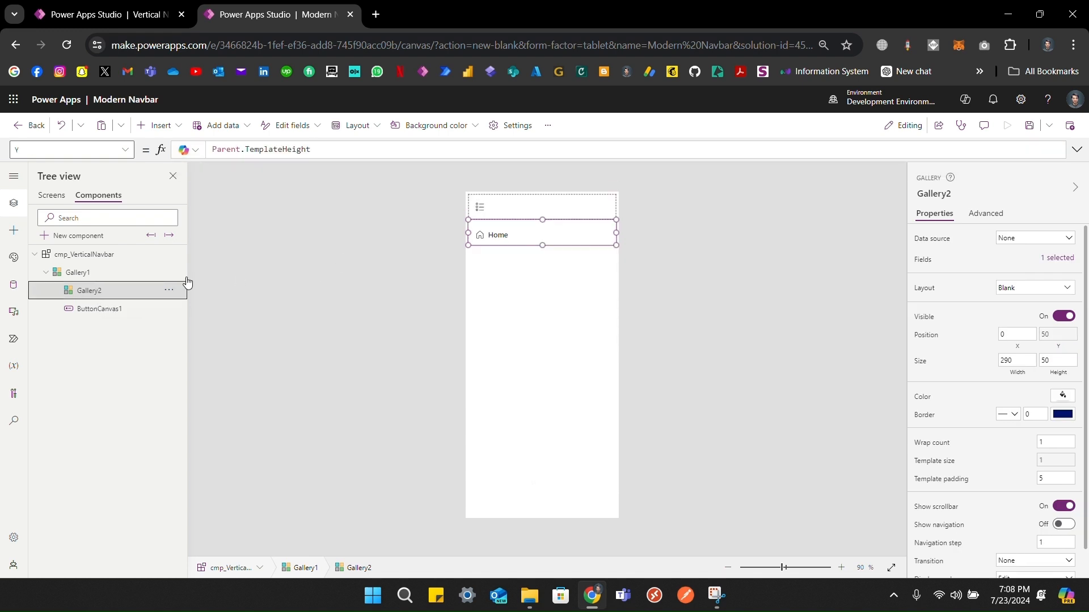
left_click(942, 240)
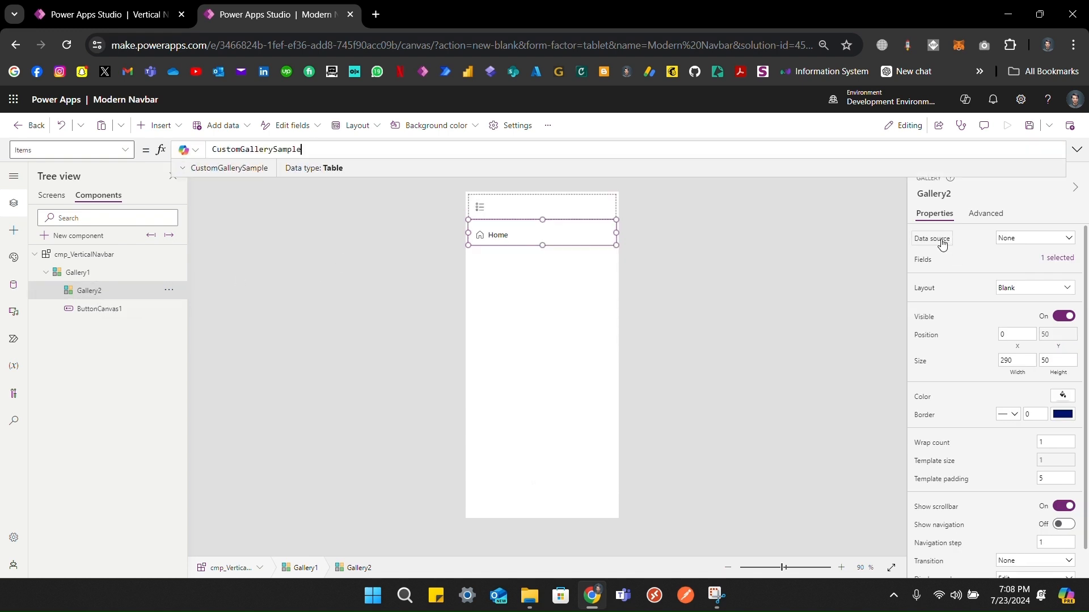
type("ThisItem.ChildScreens")
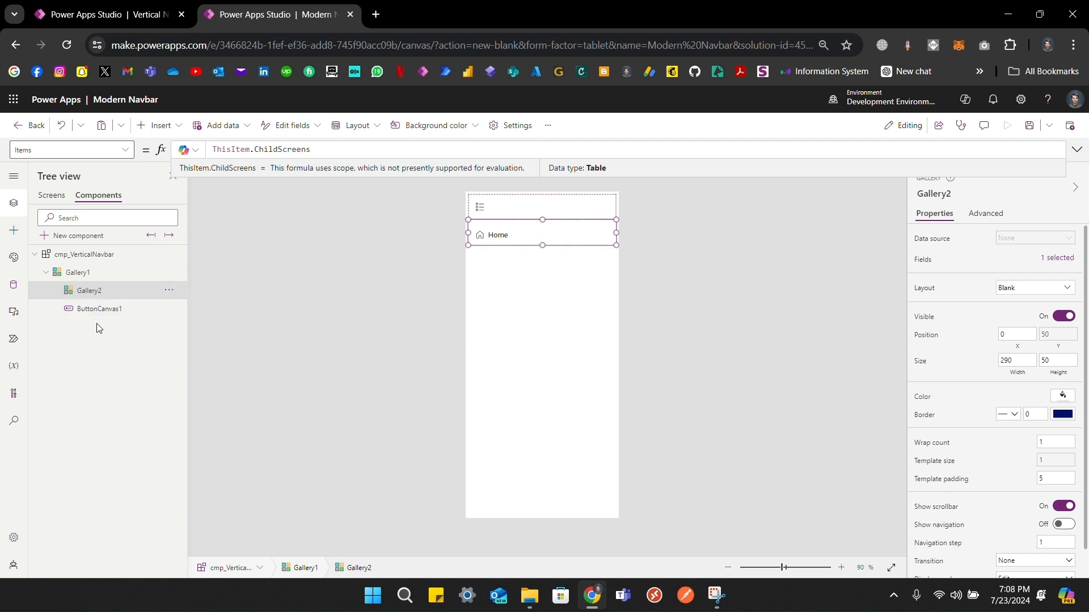
left_click(96, 309)
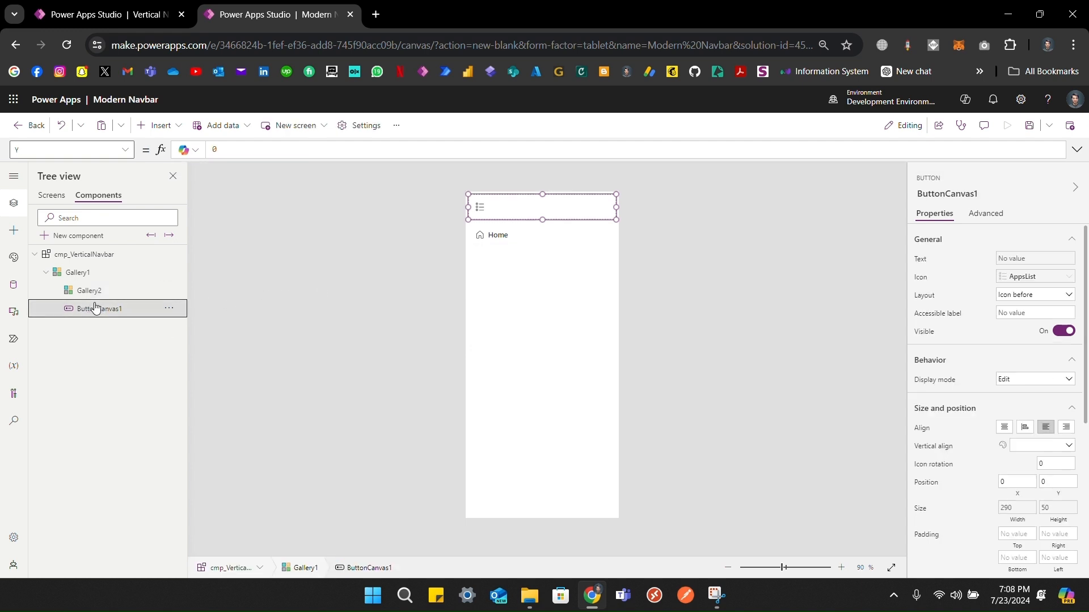
left_click(105, 291)
left_click(485, 213)
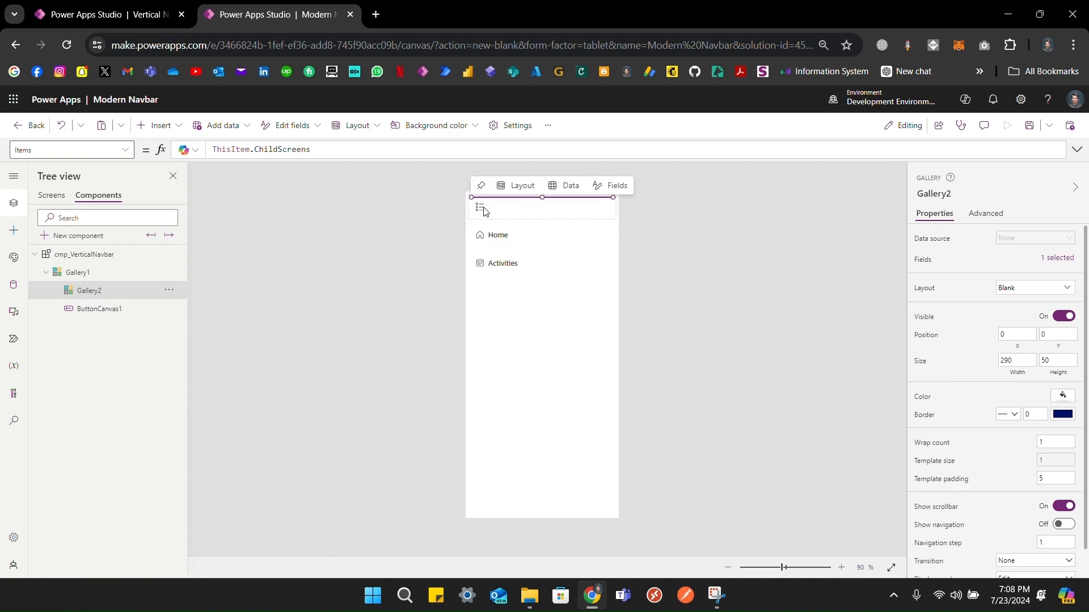
scroll(980, 404, "down", 1)
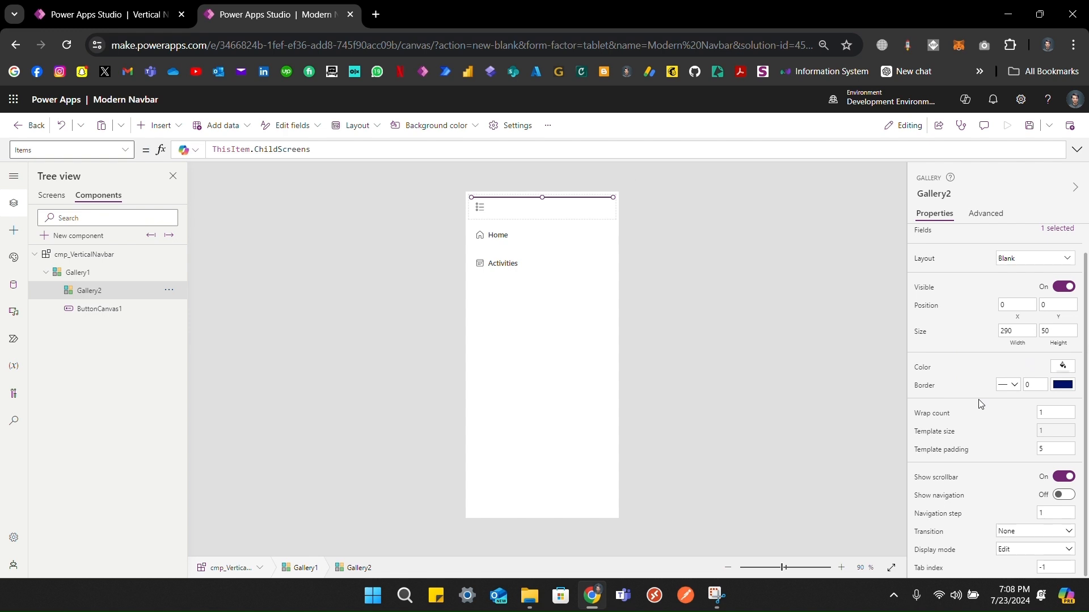
left_click(950, 438)
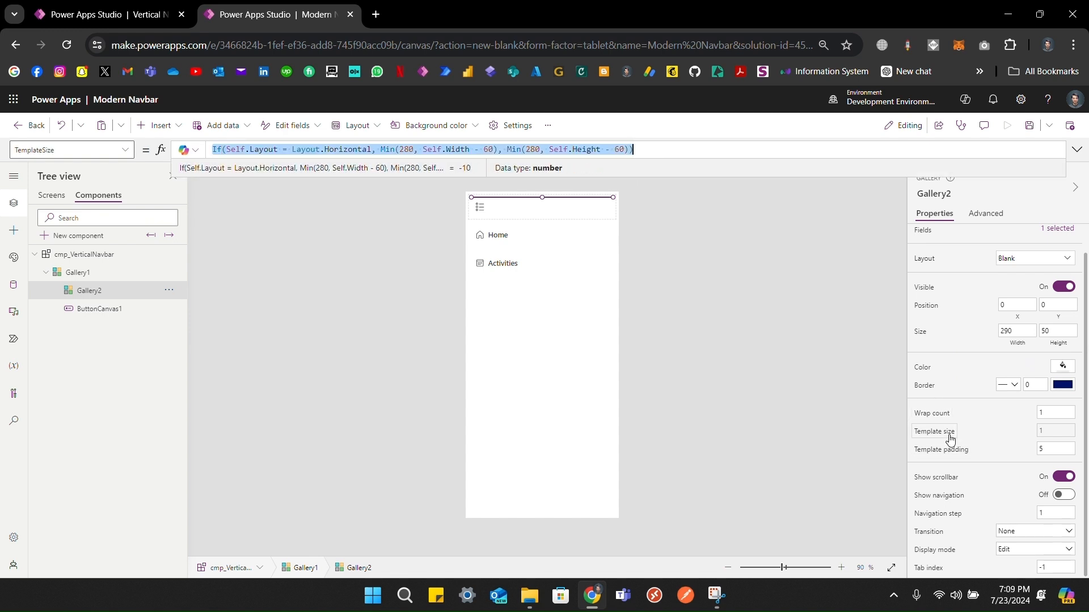
type("50")
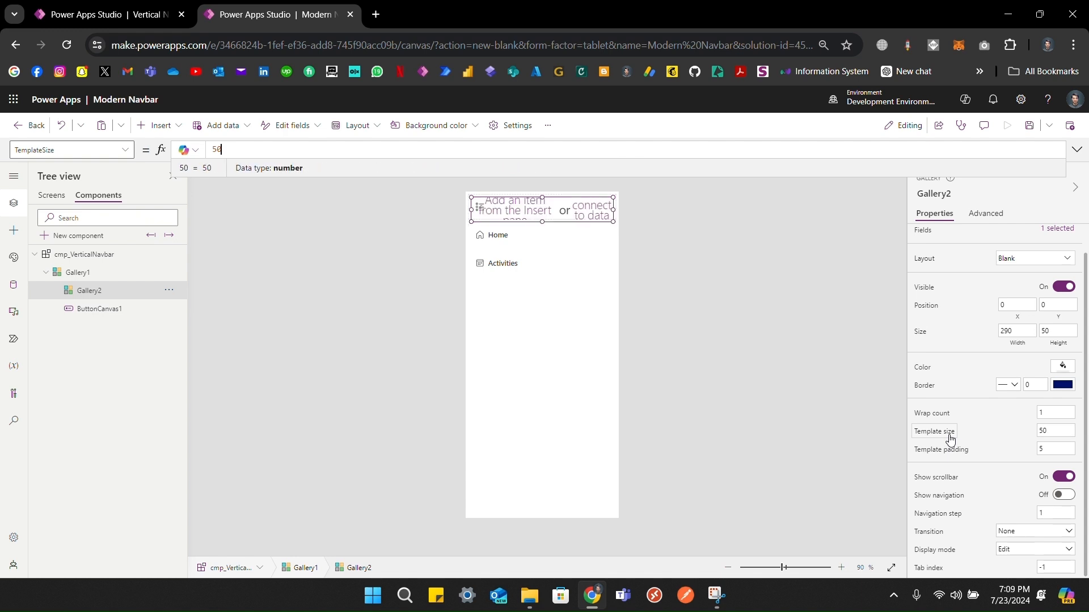
Step: Paste the copied button into Gallery2, then reselect Gallery2 in the component tree
left_click(507, 212)
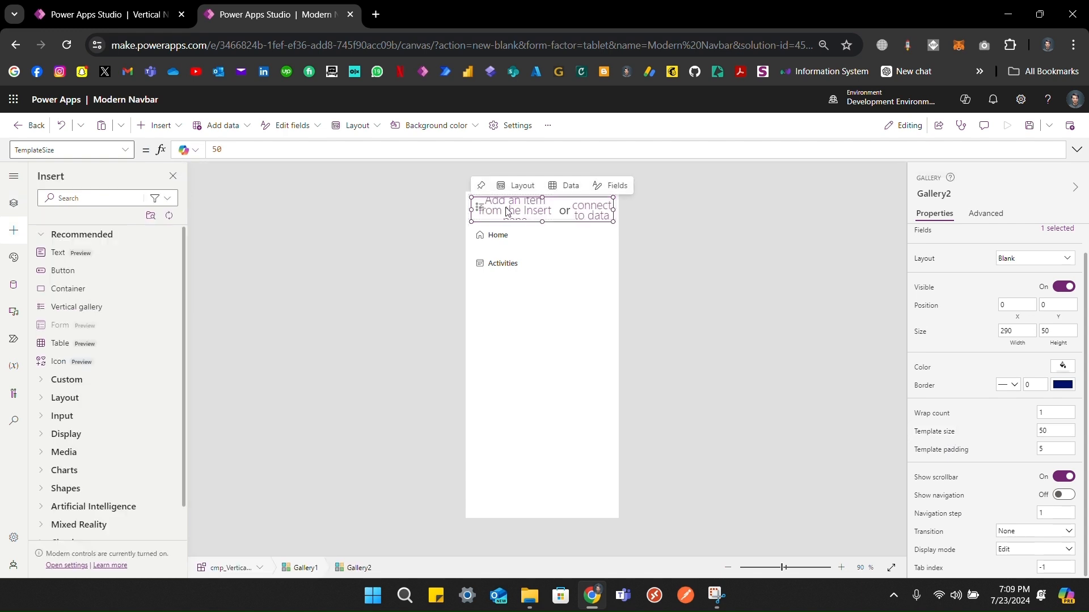
key("ctrl+v")
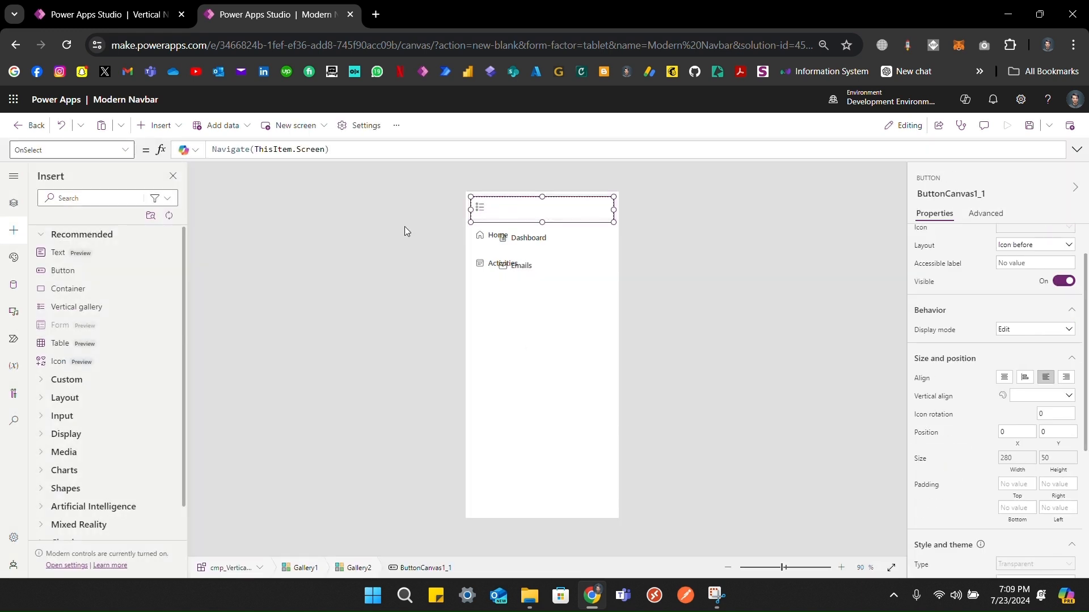
left_click(14, 203)
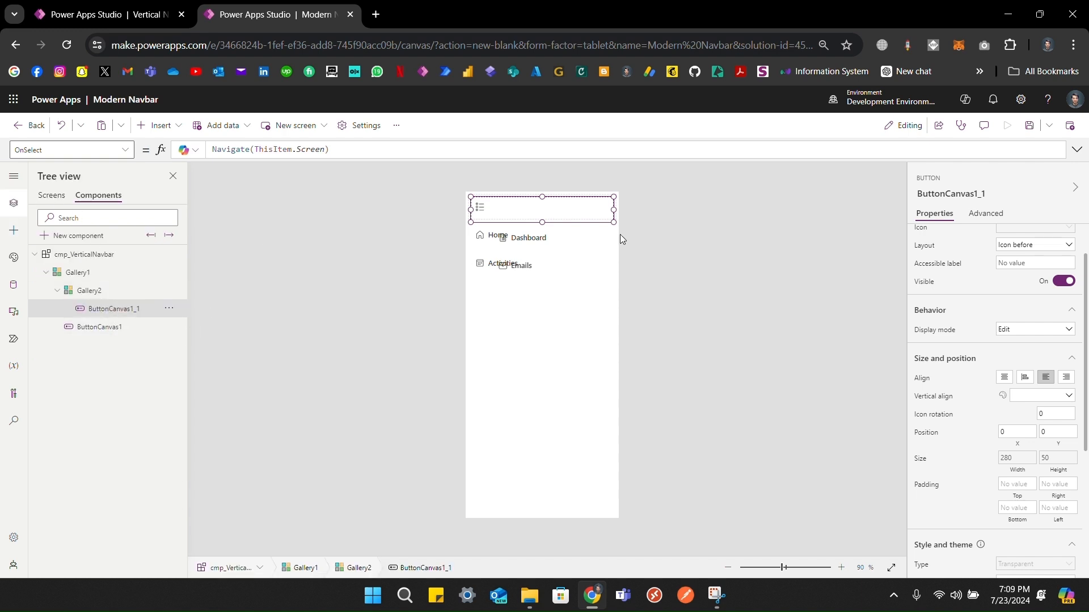
left_click(123, 297)
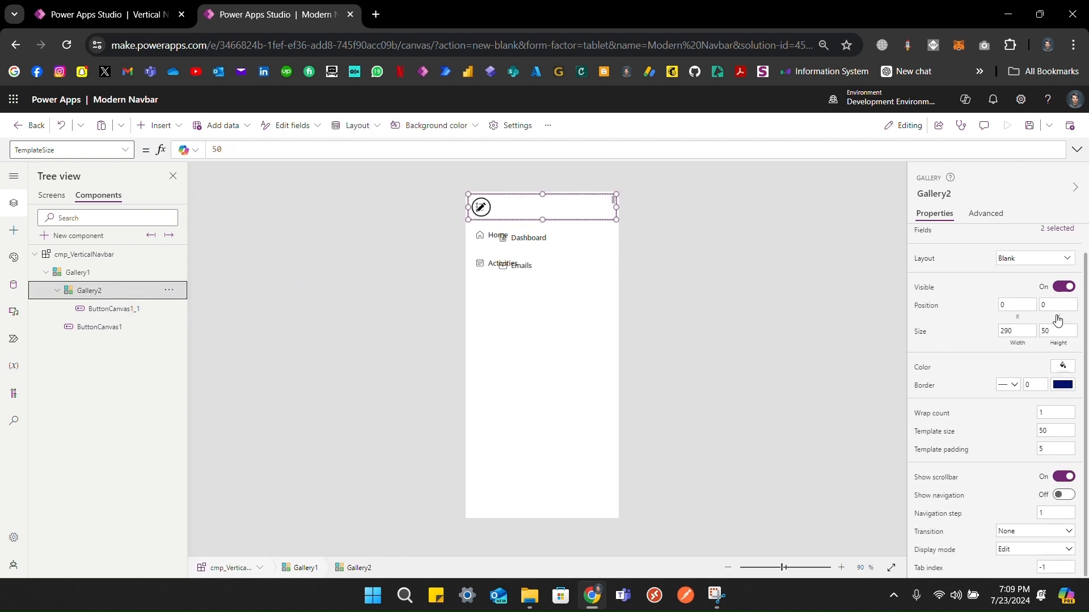
Step: Set Gallery2's Y to Parent.TemplateHeight and preview the child items on Screen1
left_click(1057, 311)
type("Pa")
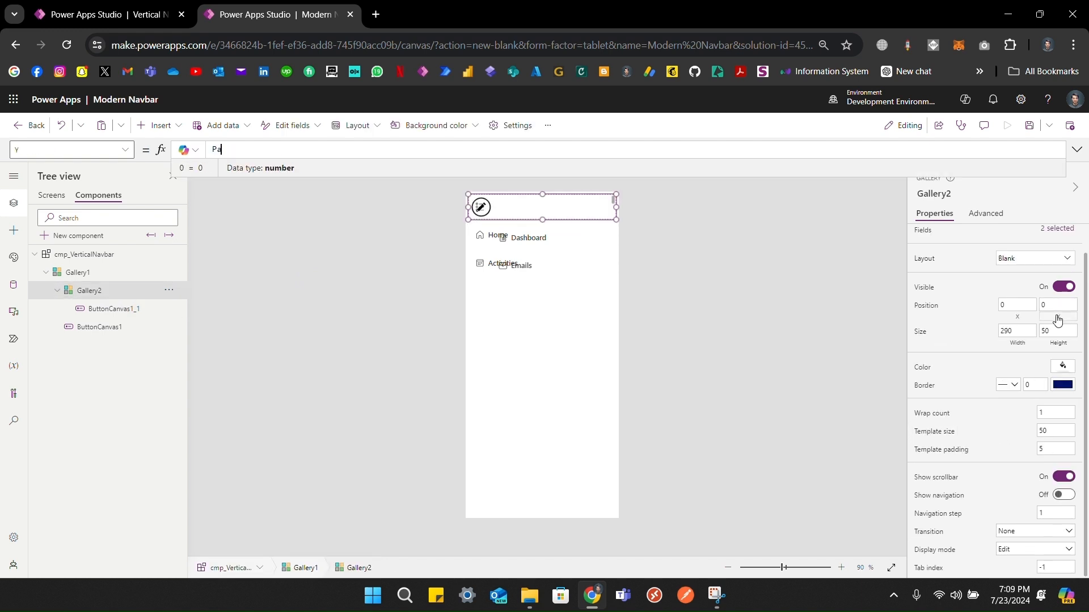
type("rebt")
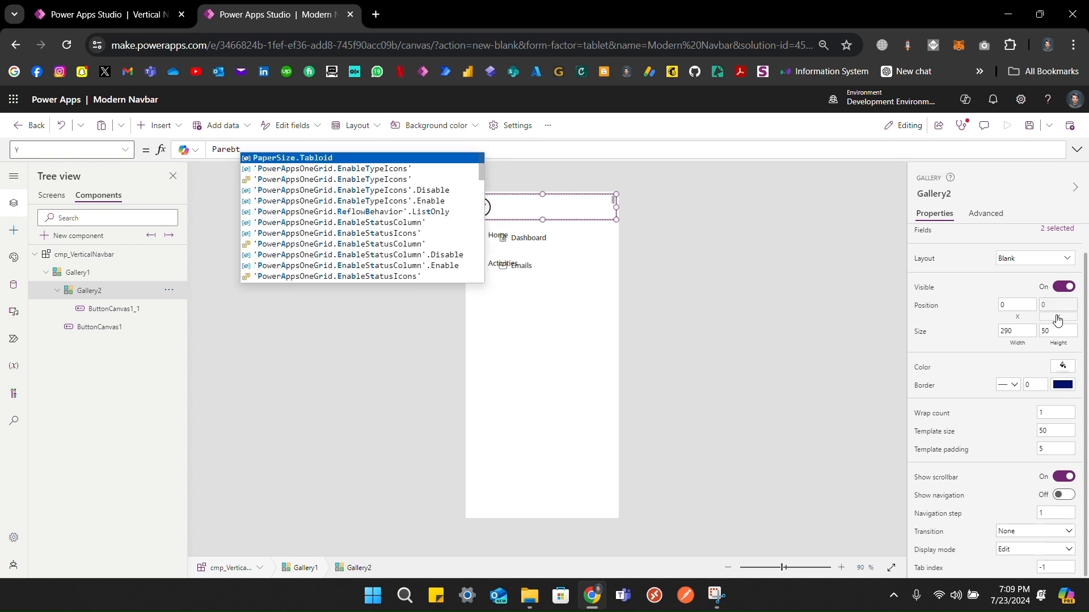
key("BackSpace")
key("BackSpace")
type("nt.templateHeight")
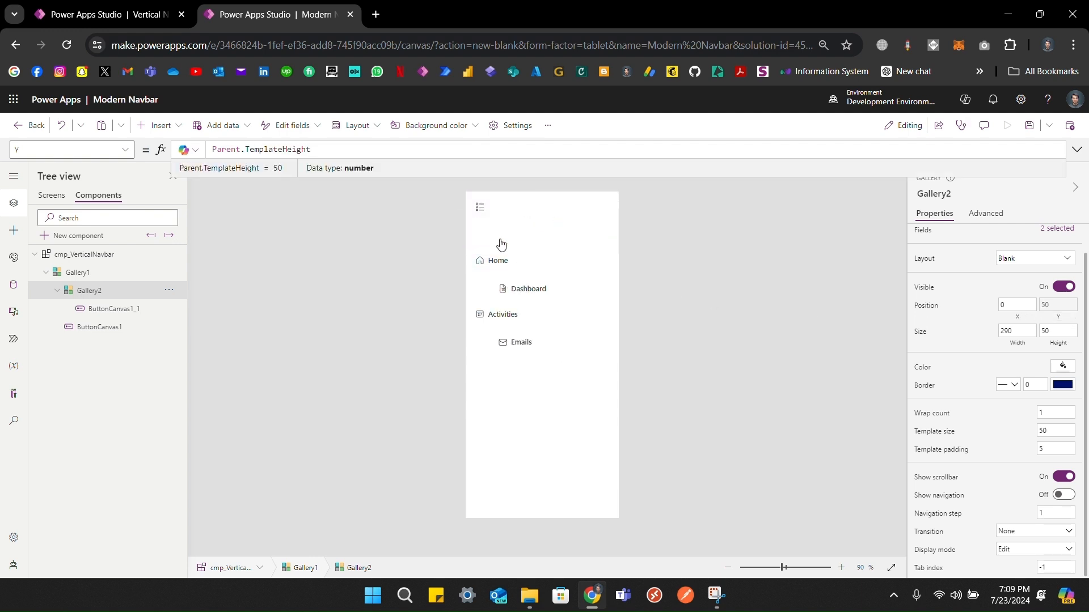
left_click(50, 196)
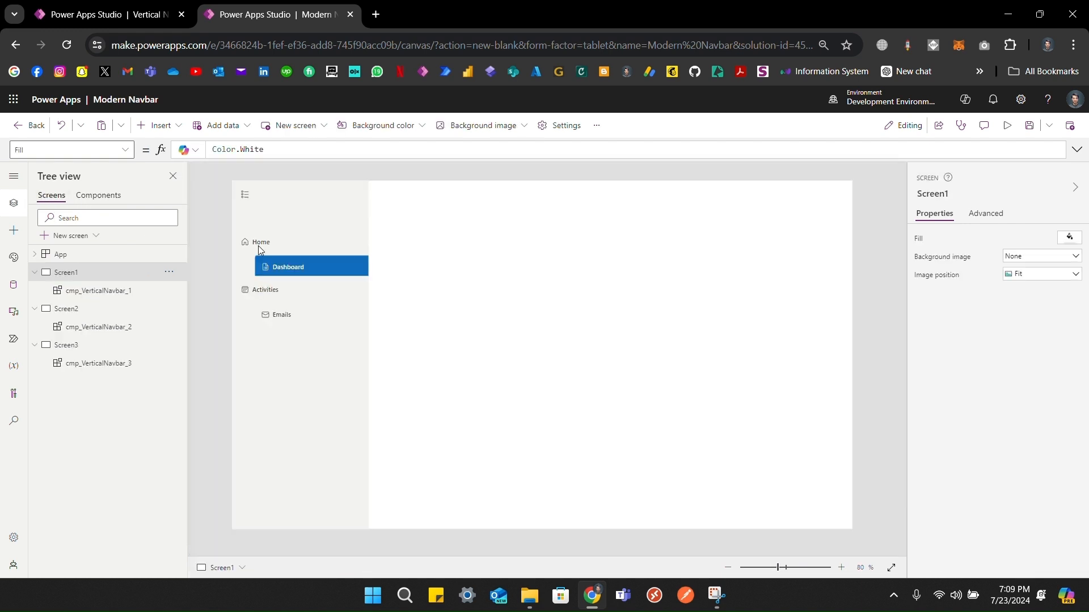
left_click(105, 196)
left_click(465, 20)
left_click(104, 291)
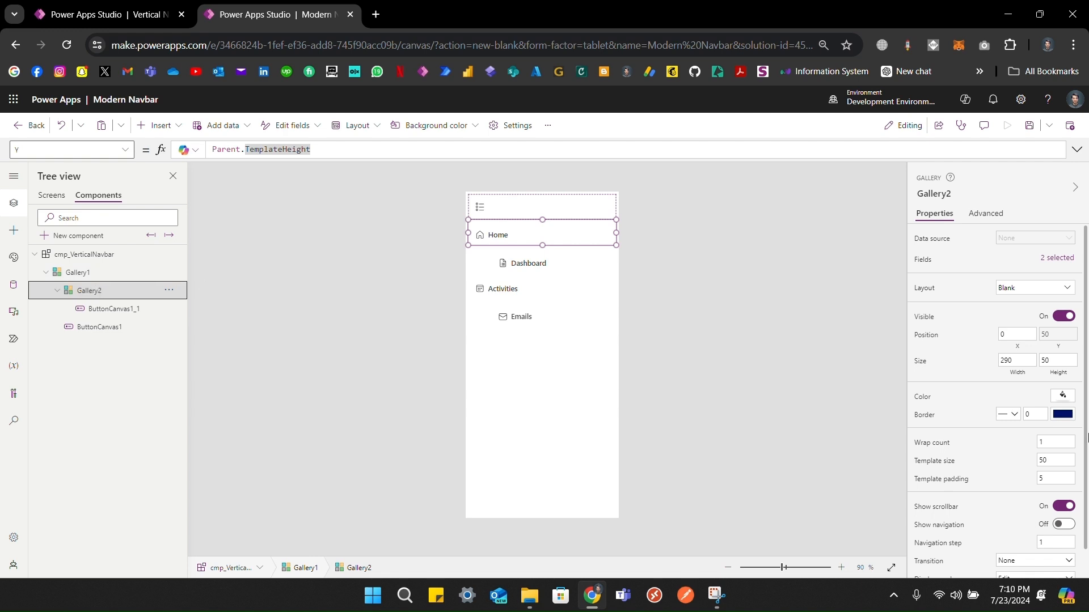
Step: Set Gallery2's Height to Self.AllItemsCount*Self.TemplateHeight and confirm Meetings shows on Screen1
left_click(1056, 379)
key("ctrl+a")
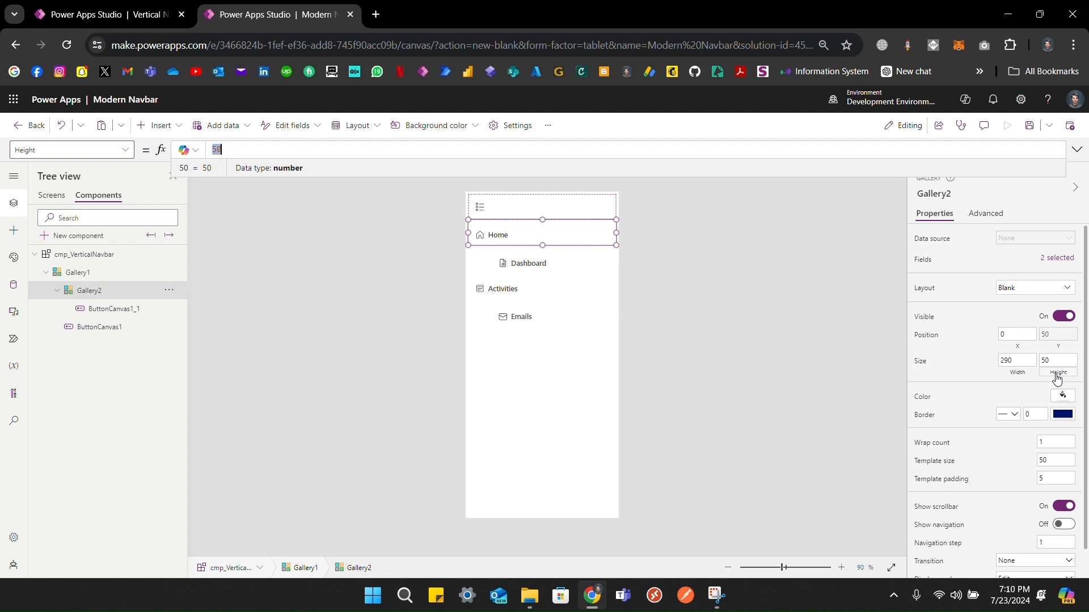
type("Seld")
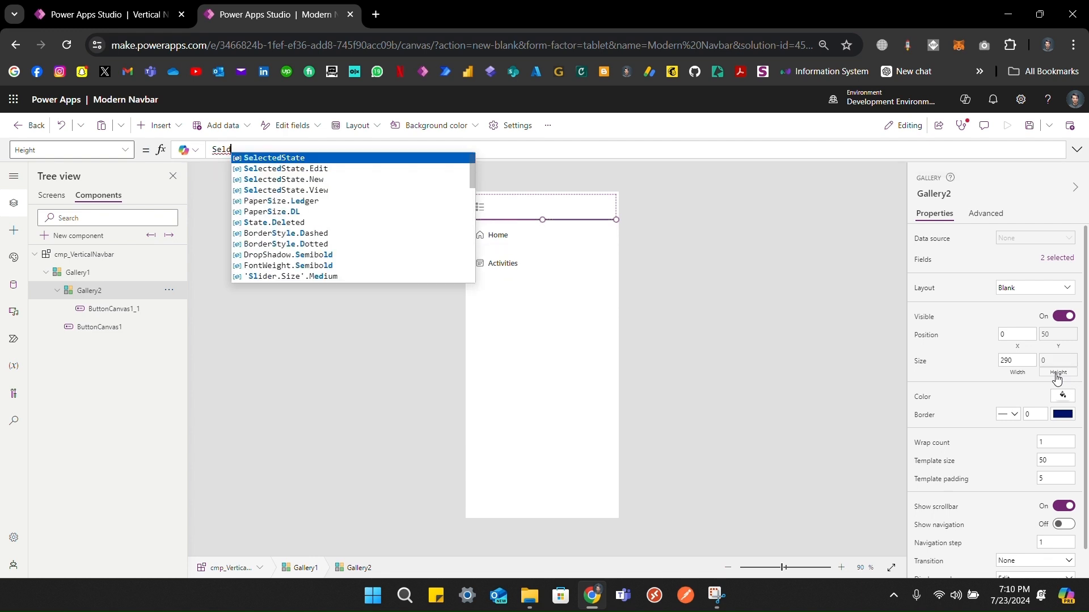
key("BackSpace")
type("f.A")
key("Tab")
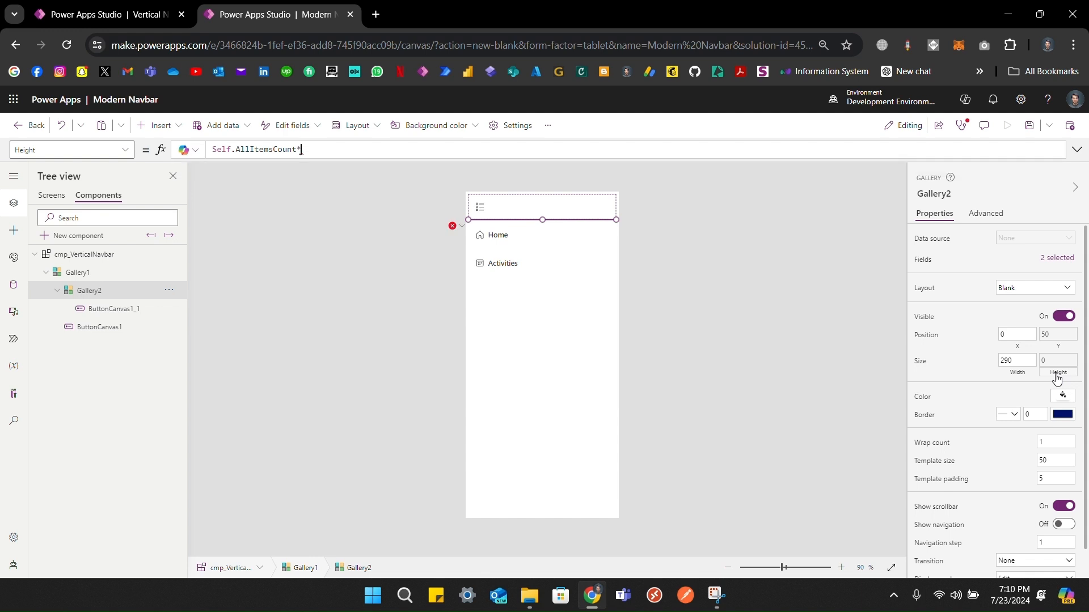
type("*Self.tem")
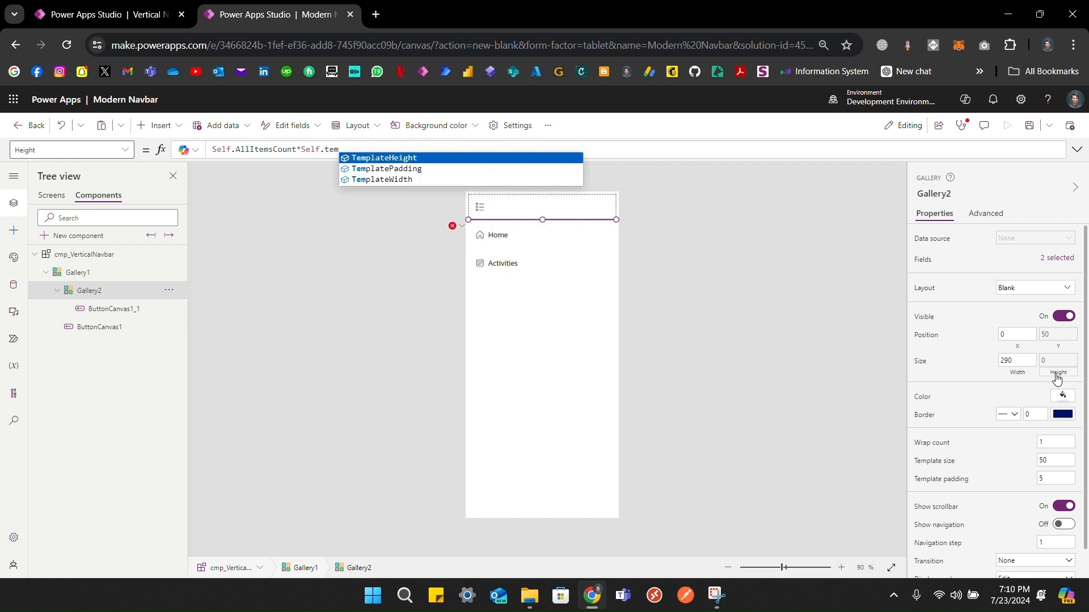
key("Tab")
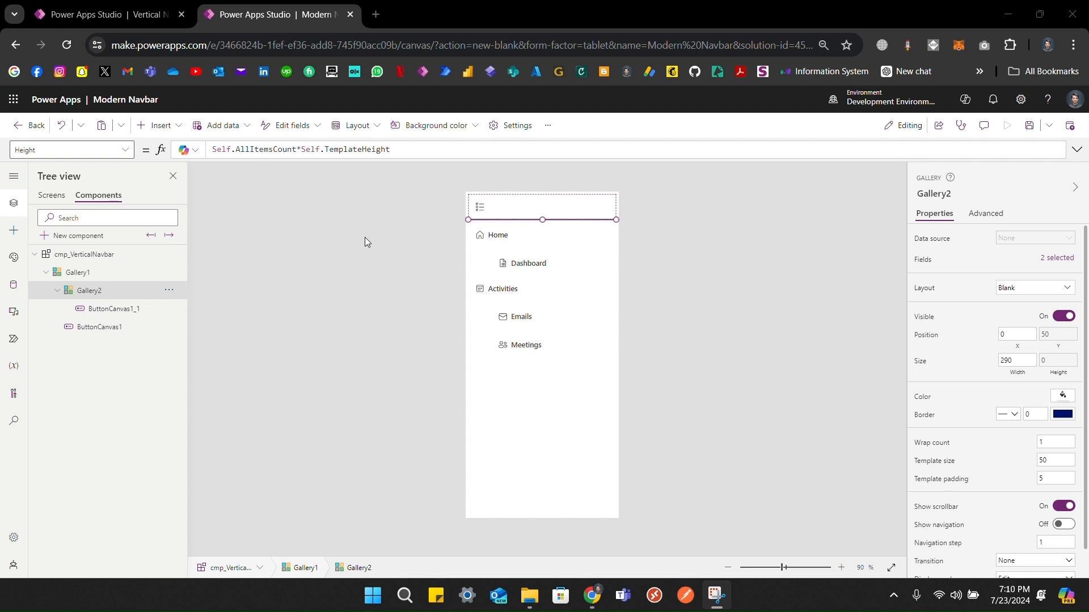
left_click(52, 195)
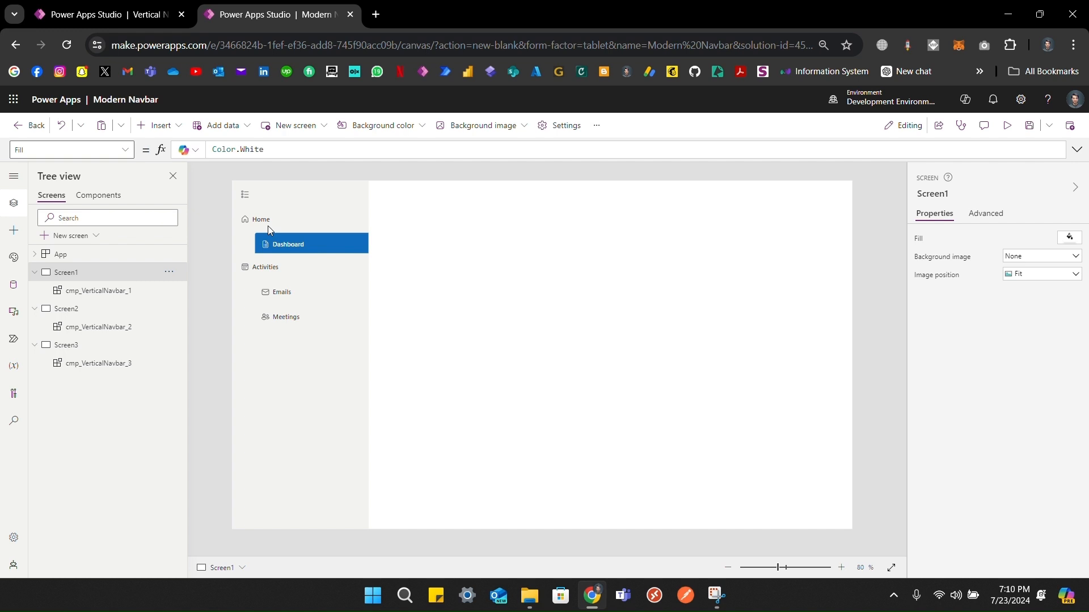
left_click(112, 199)
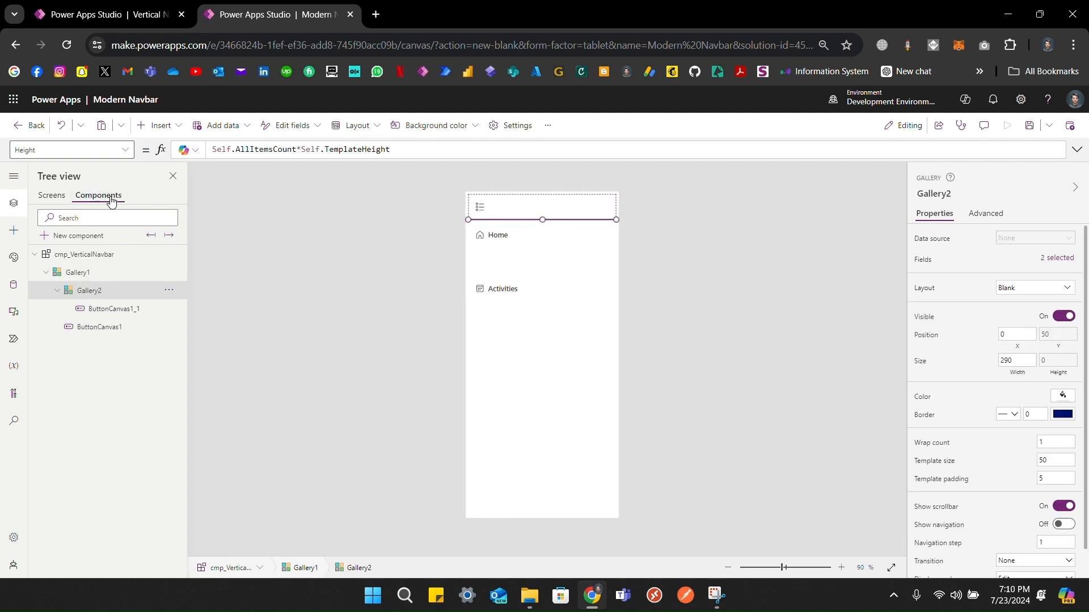
Step: Set Gallery2's X to 0, Width to Parent.TemplateWidth, and clear its TemplatePadding
left_click(109, 310)
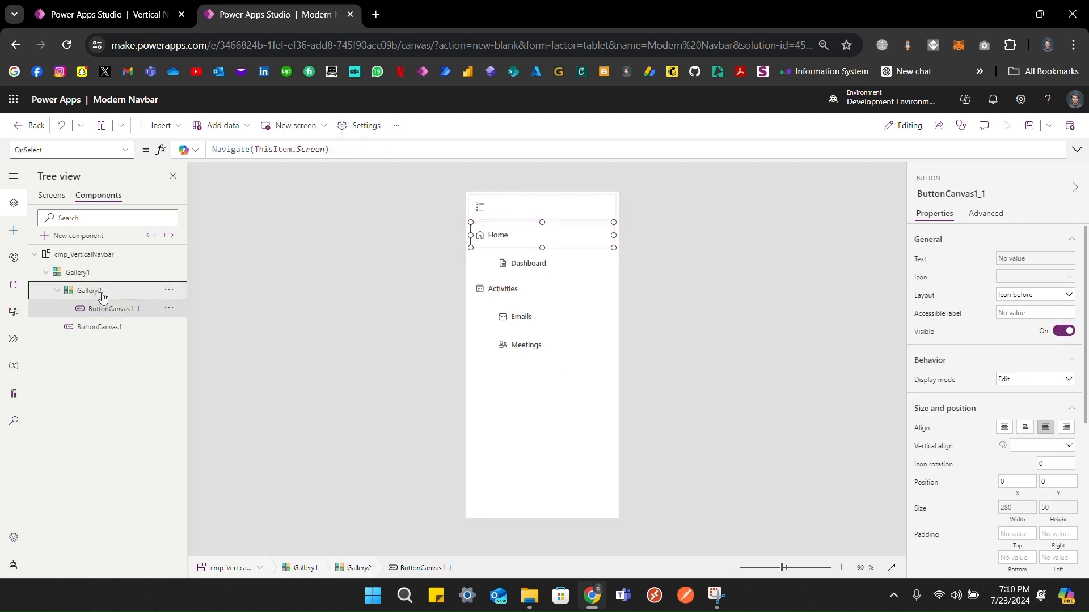
left_click(101, 291)
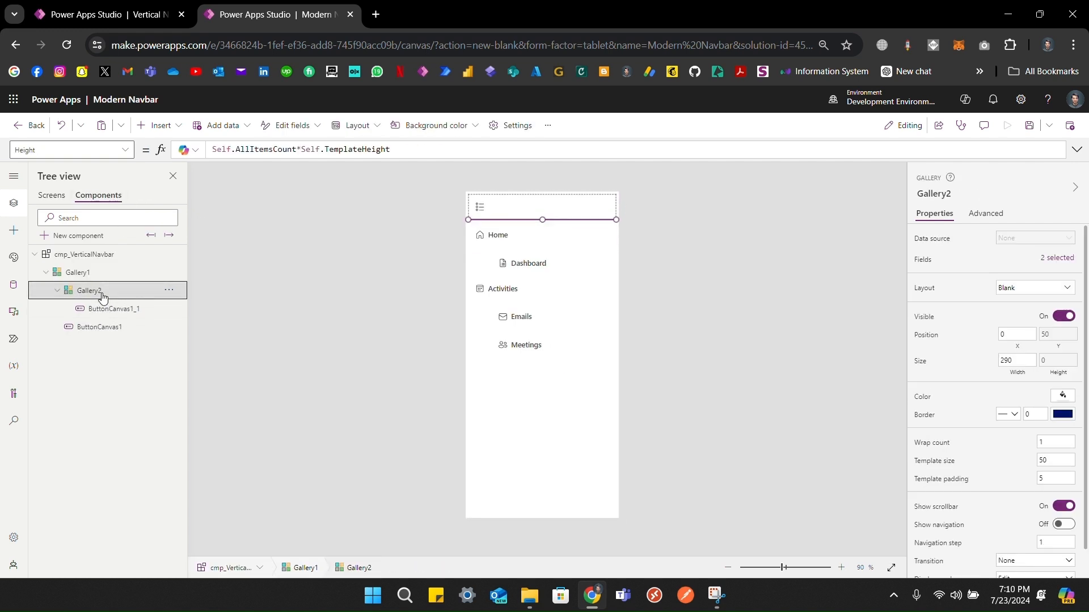
left_click(1017, 346)
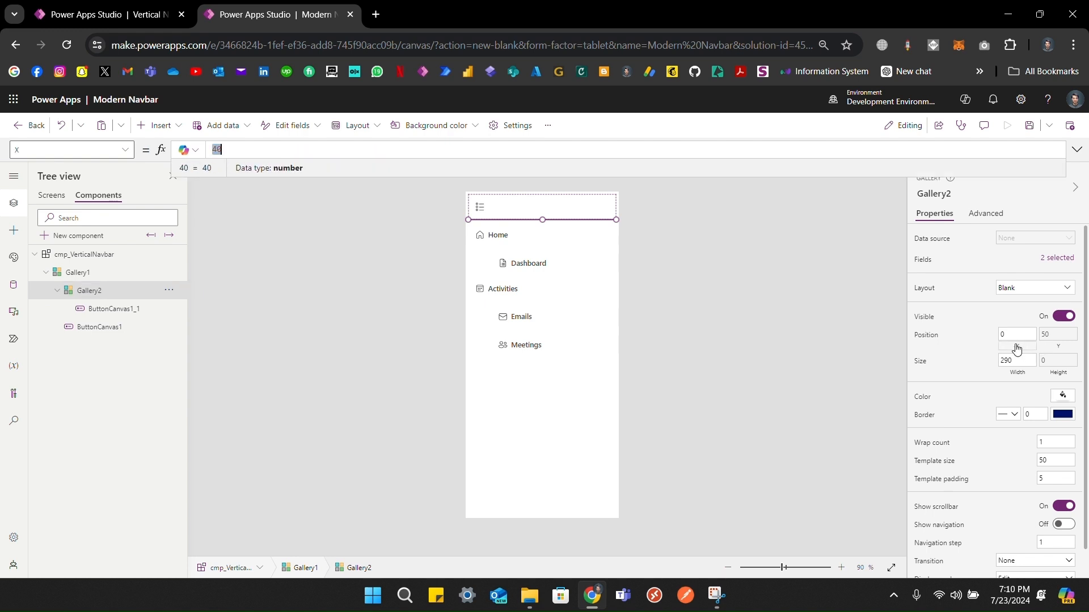
type("0")
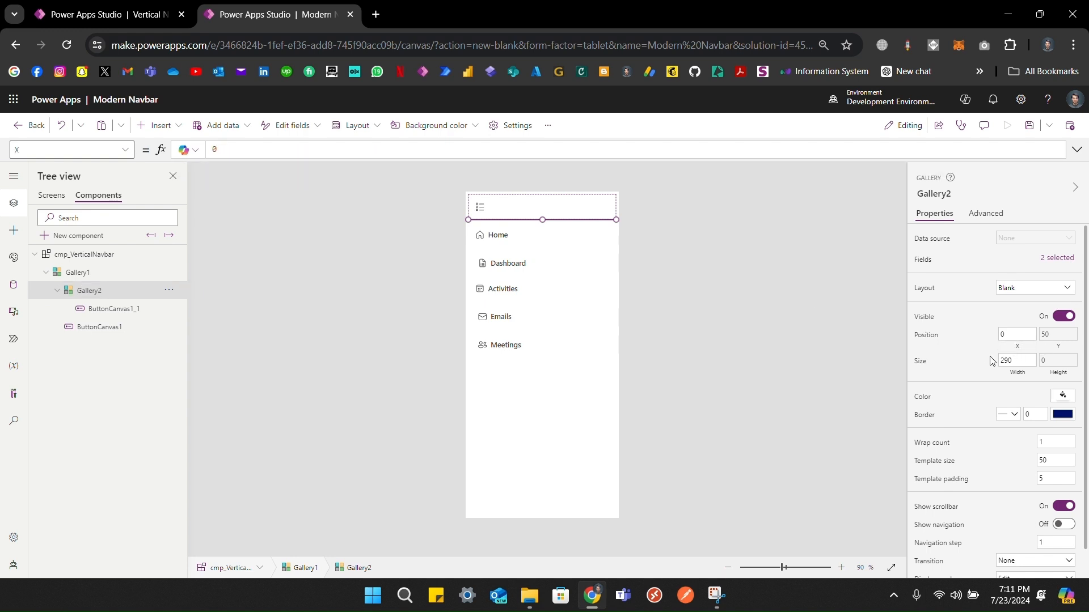
left_click(1016, 376)
type("Parent.")
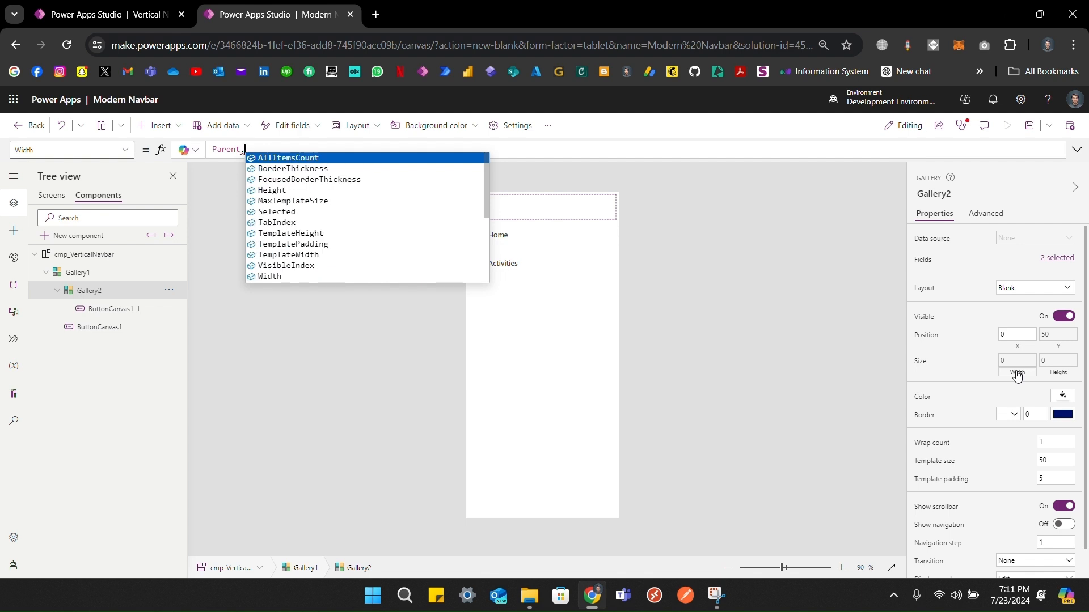
type("Te")
key("Down")
key("Down")
key("Tab")
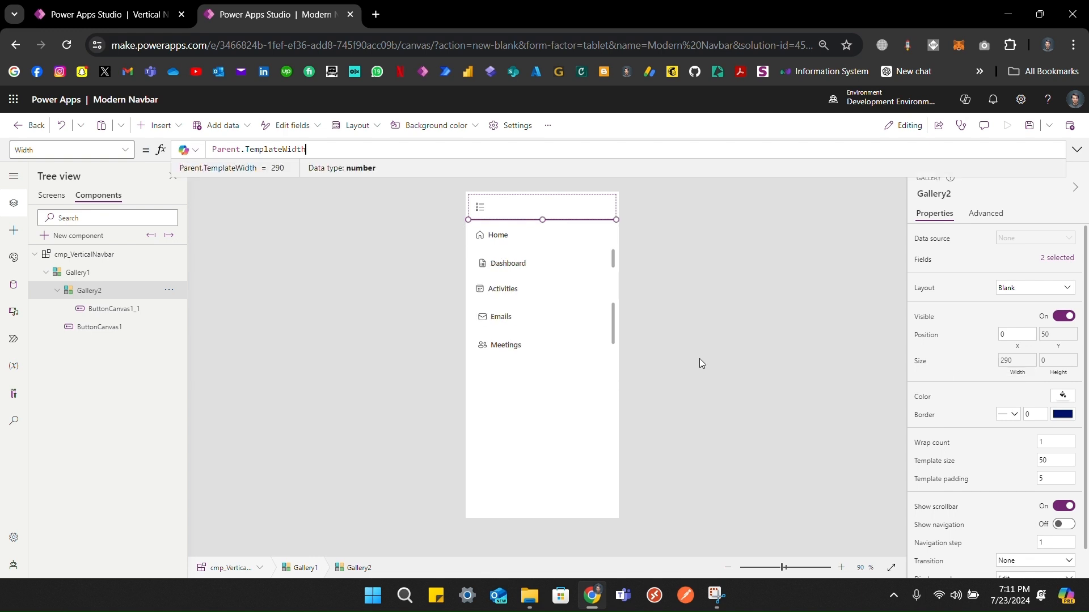
left_click(952, 480)
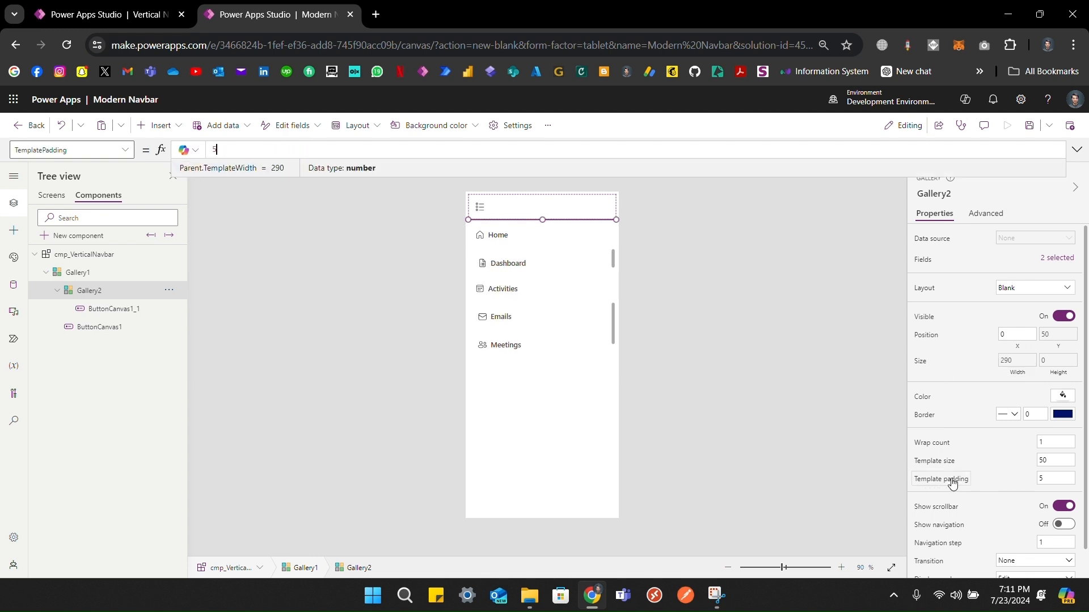
key("BackSpace")
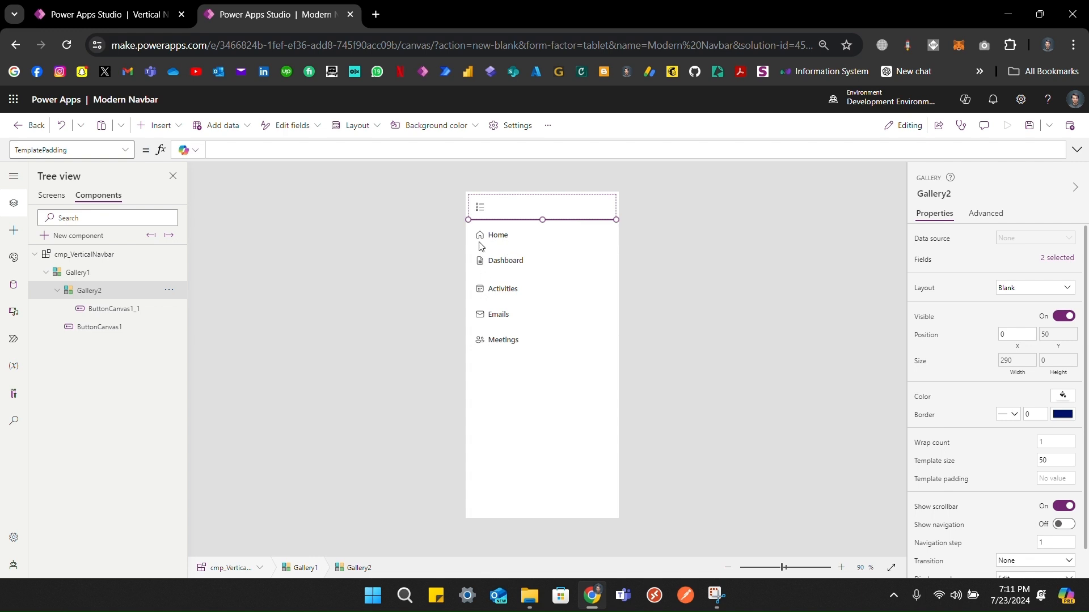
Step: Give ButtonCanvas1_1 a PaddingLeft of 40 and view the indented child buttons on Screen1
left_click(88, 309)
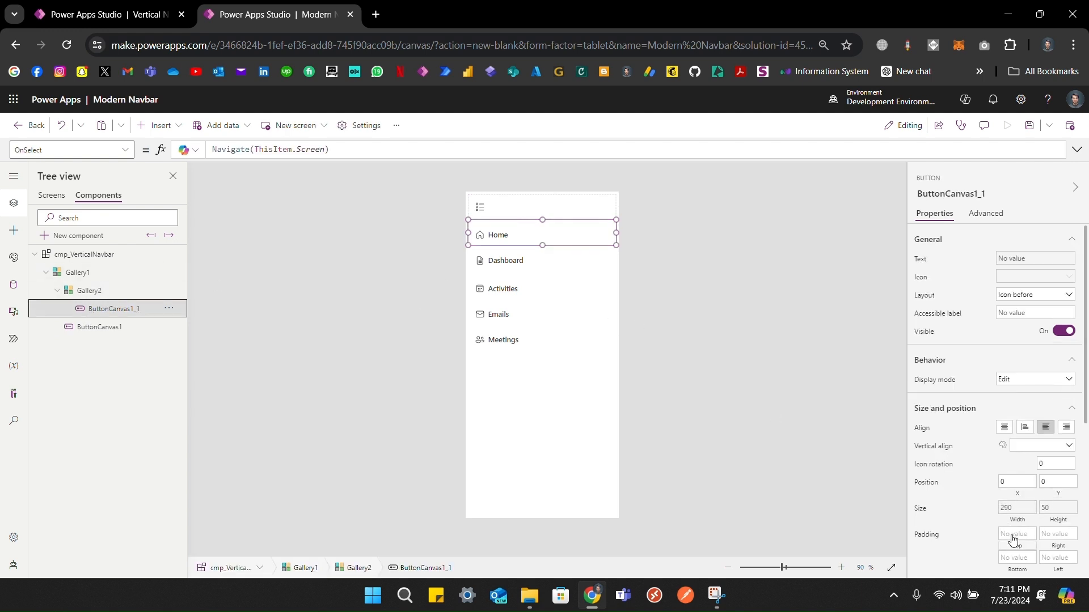
scroll(1015, 528, "down", 2)
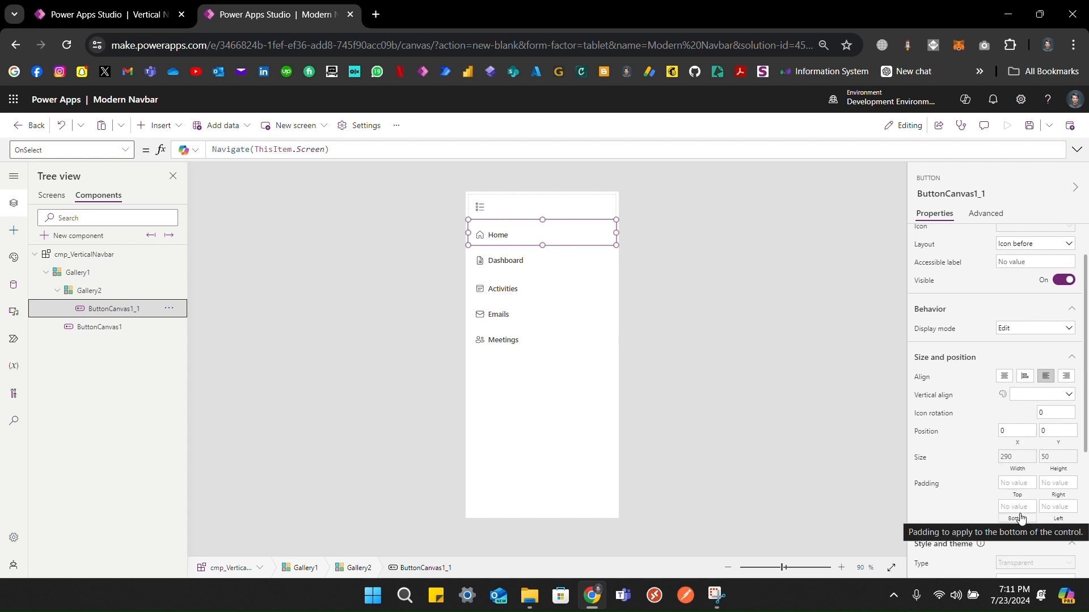
left_click(1057, 520)
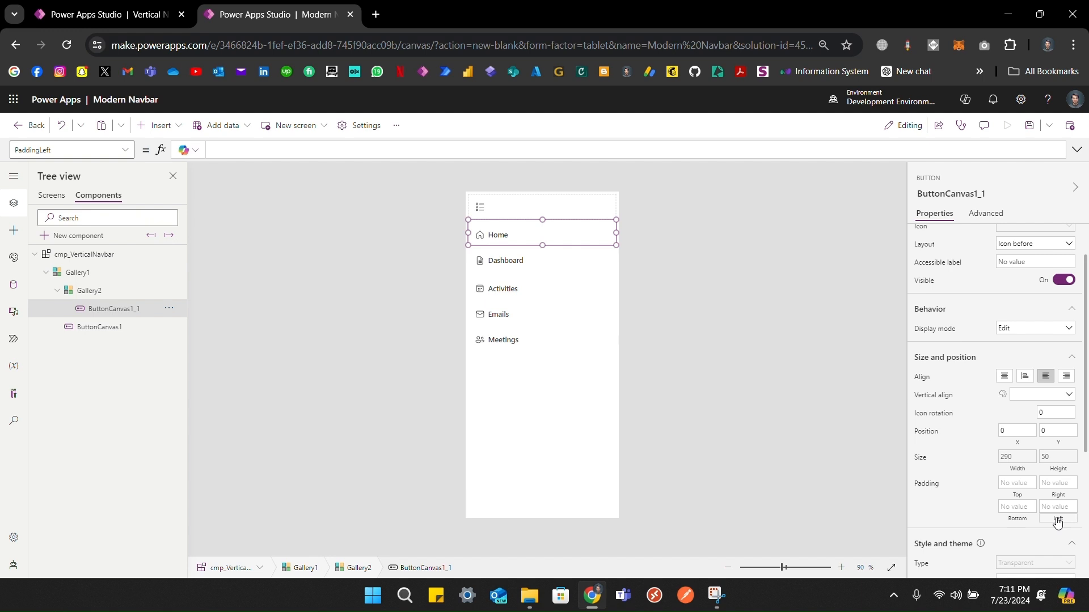
type("20")
type("4")
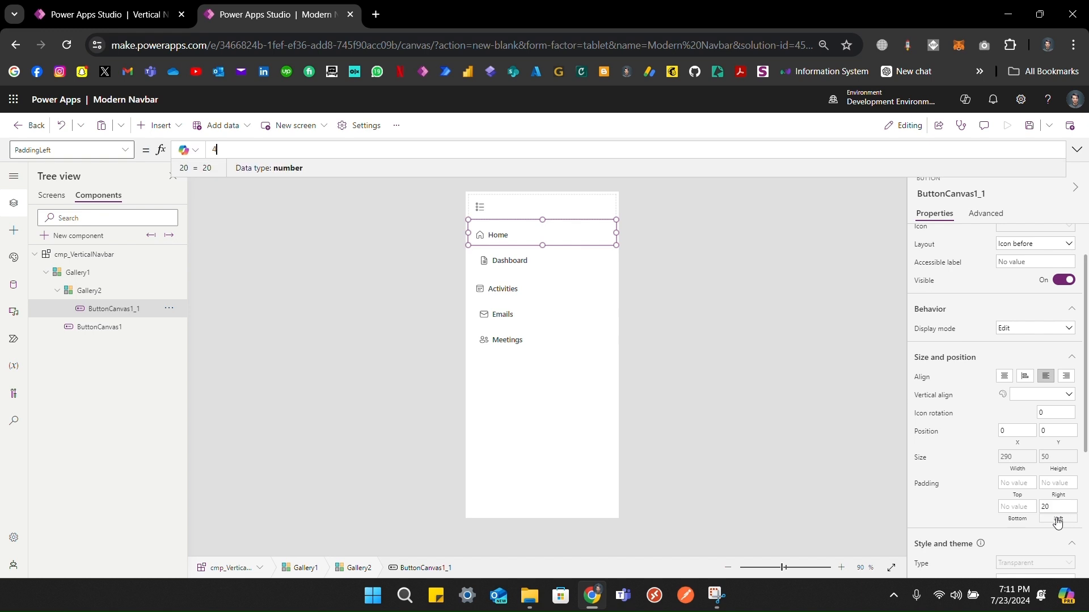
type("0")
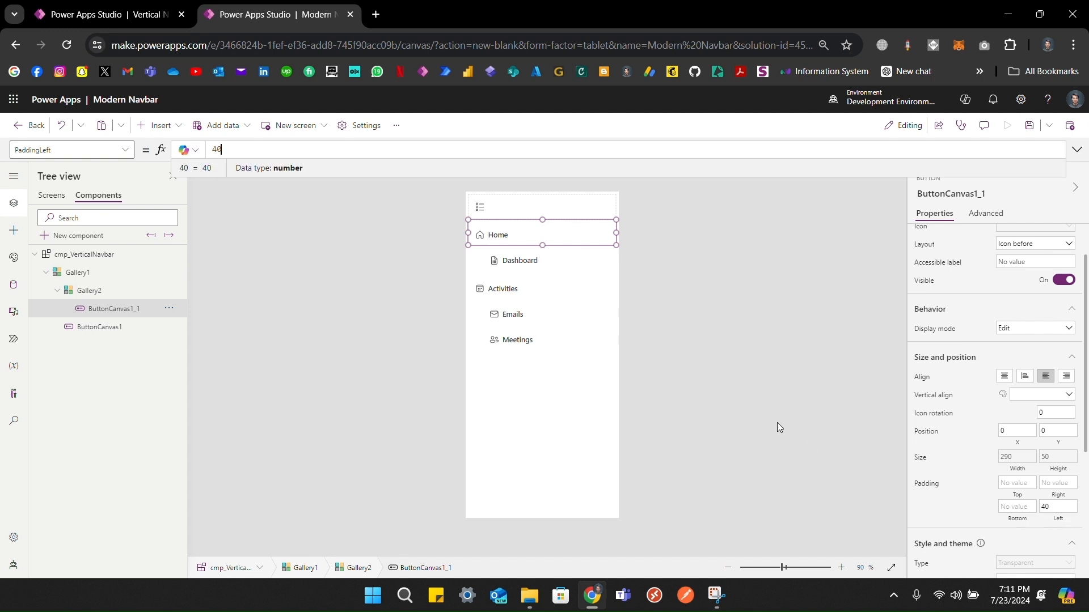
left_click(51, 195)
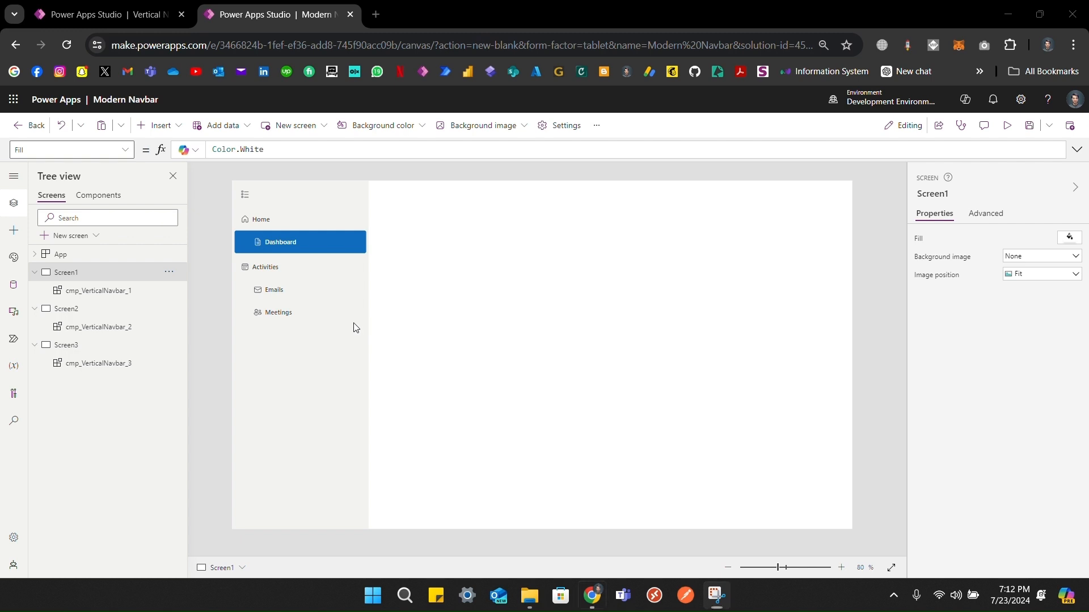
Step: Narrow Screen1's navbar instance to 243 wide by dragging its right edge
left_click(355, 325)
left_click_drag(369, 355, 474, 355)
left_click_drag(319, 348, 341, 353)
left_click_drag(417, 353, 371, 348)
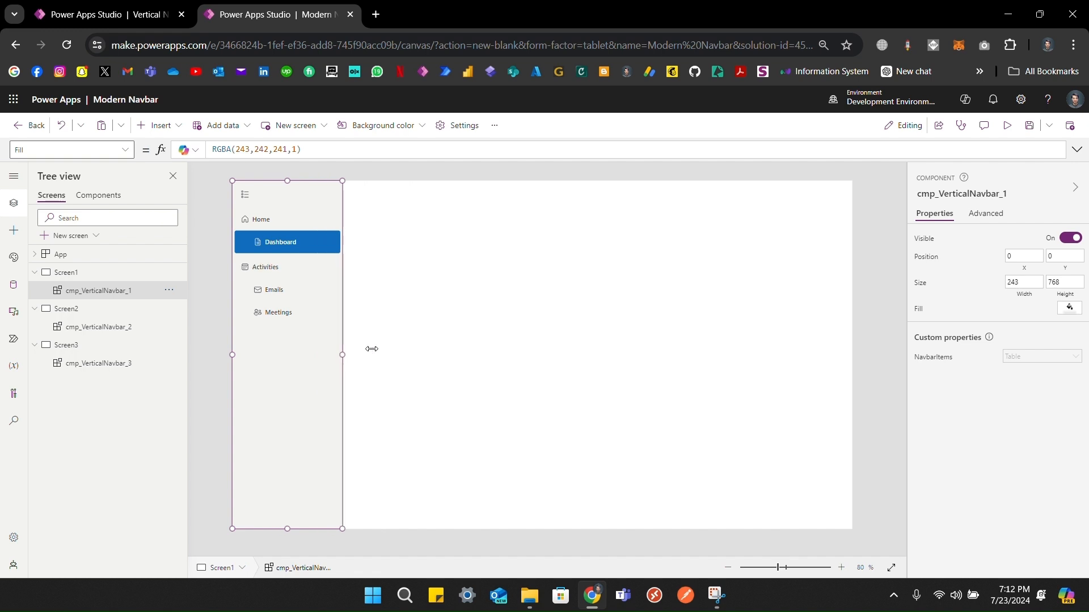
left_click(415, 348)
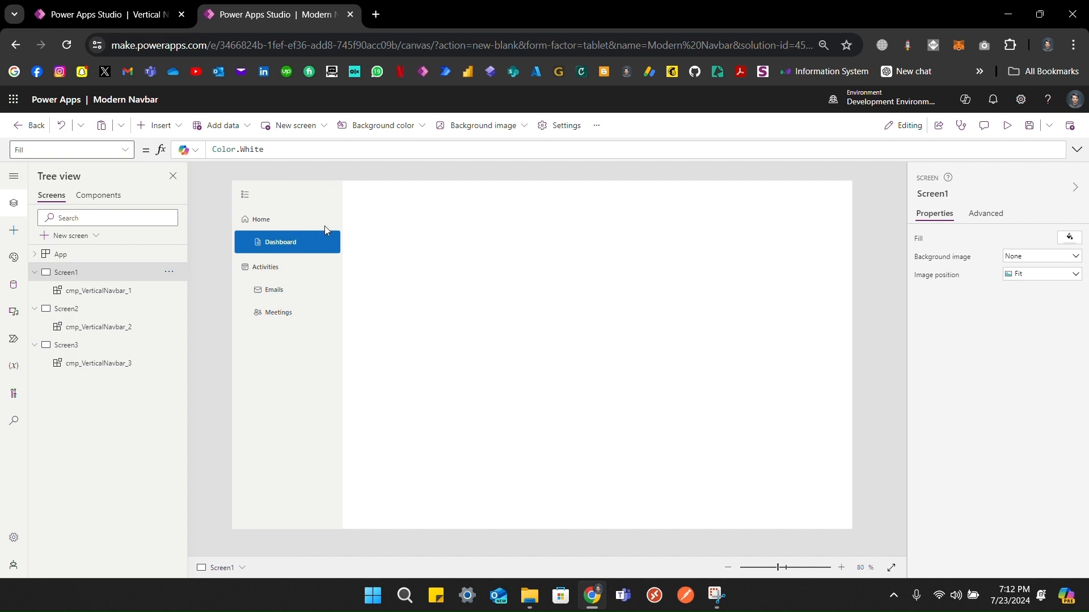
Step: Add a Down chevron icon to Gallery1's row template in the navbar component
left_click(98, 196)
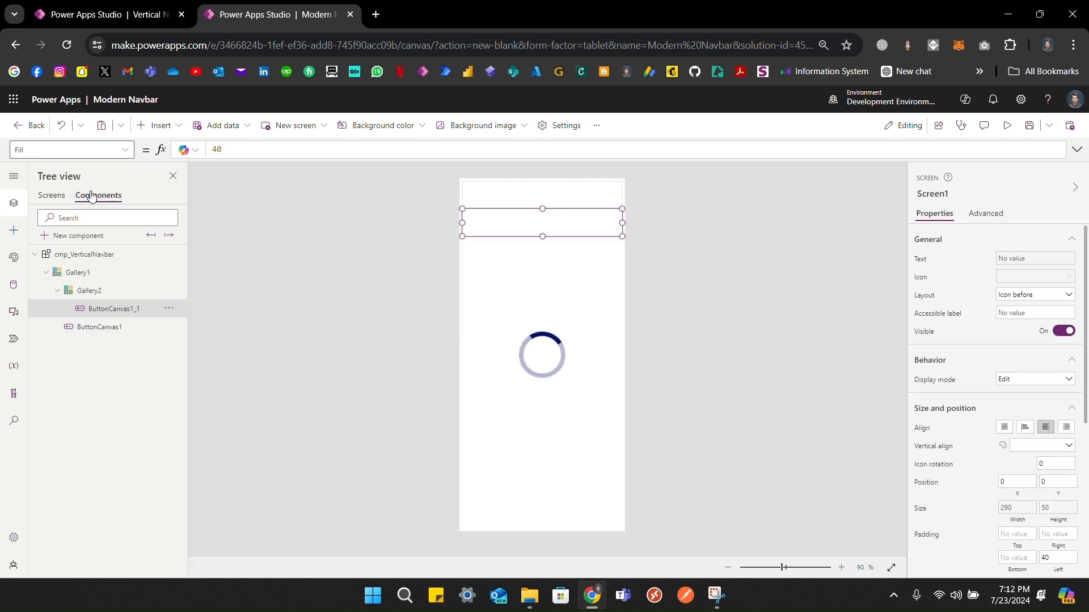
left_click(91, 275)
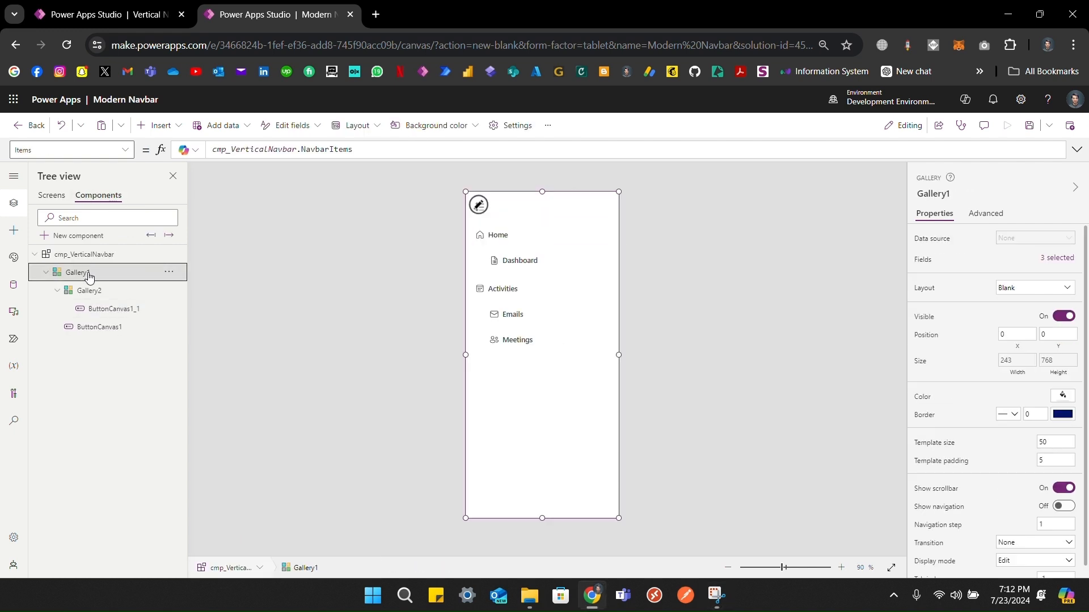
left_click(482, 208)
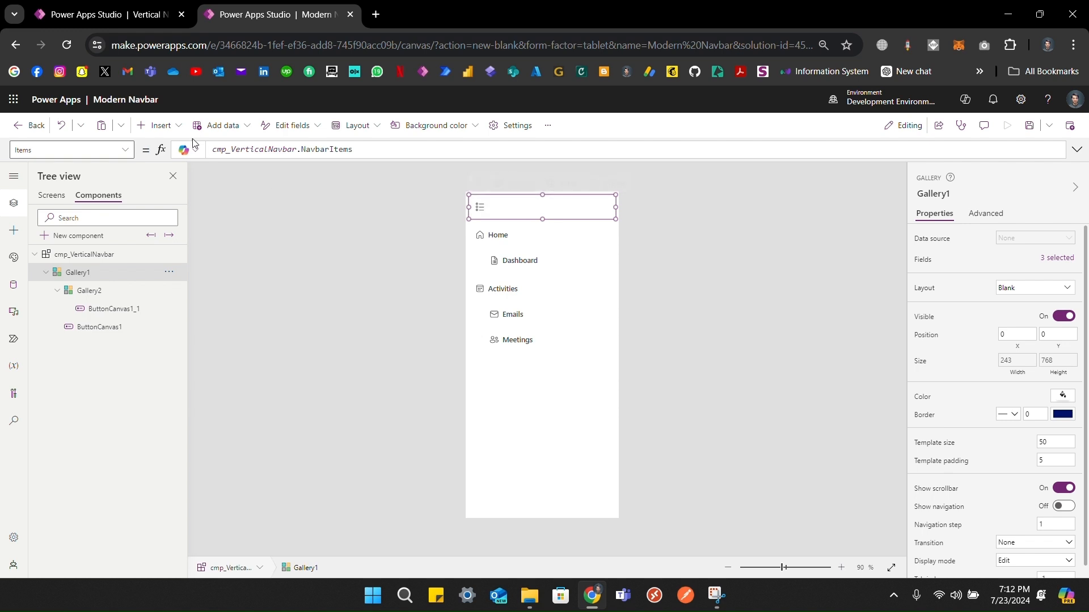
left_click(149, 126)
type("down")
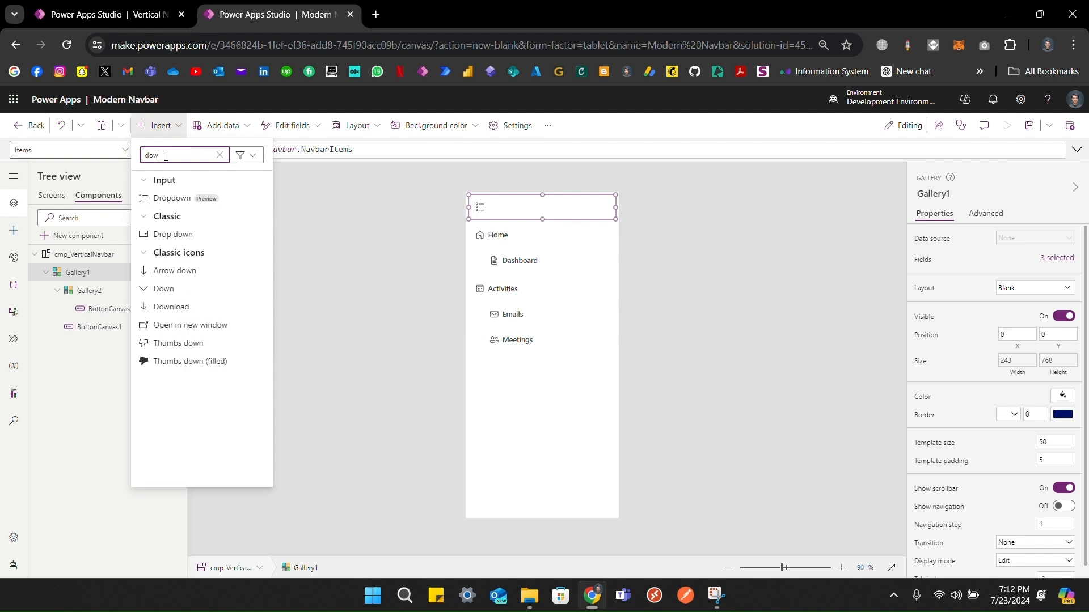
left_click(151, 291)
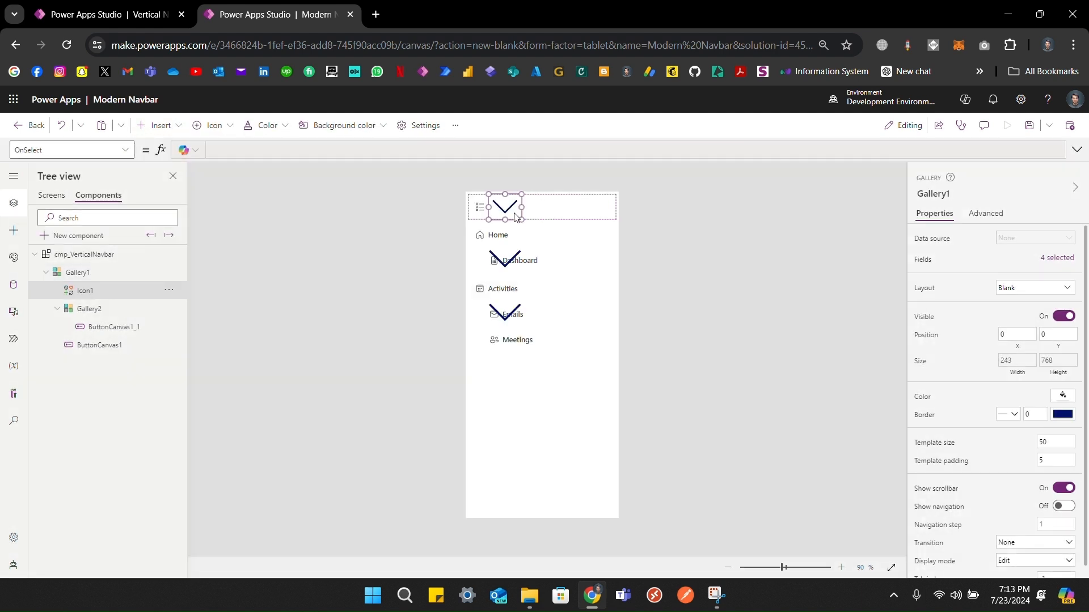
Step: Set the icon's X to Parent.TemplateWidth - Self.Width to pin it right
left_click(1030, 339)
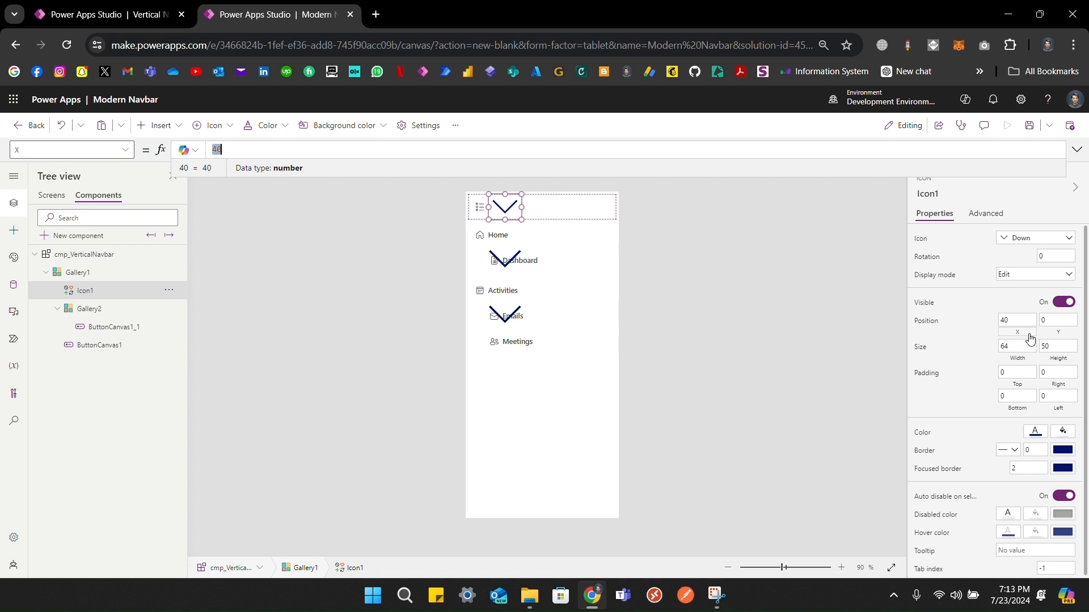
type("Parent.")
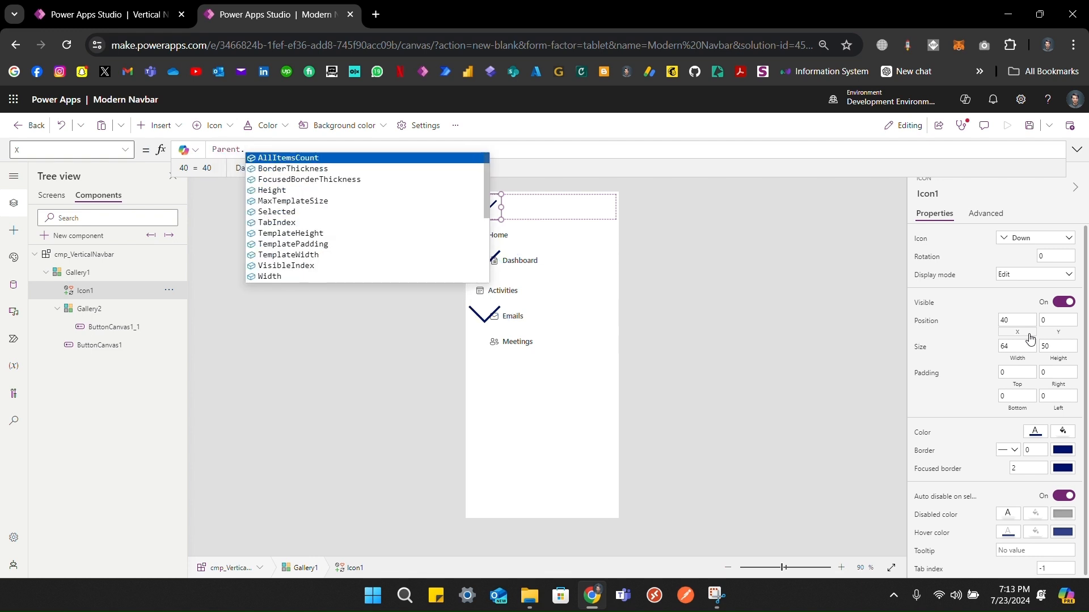
type("Tem")
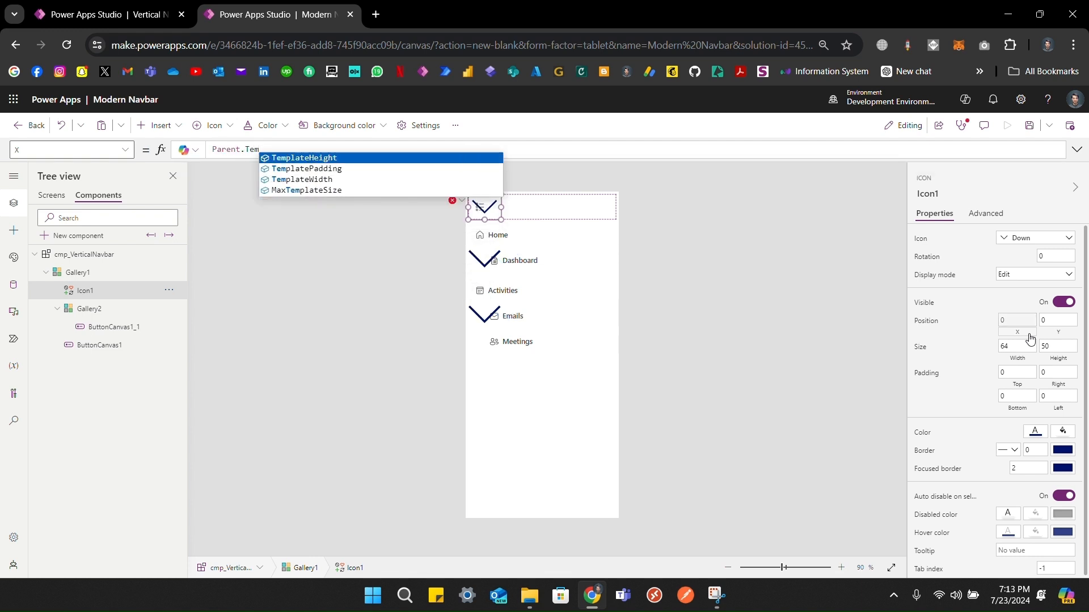
key("Down")
key("Down")
key("Tab")
type("-")
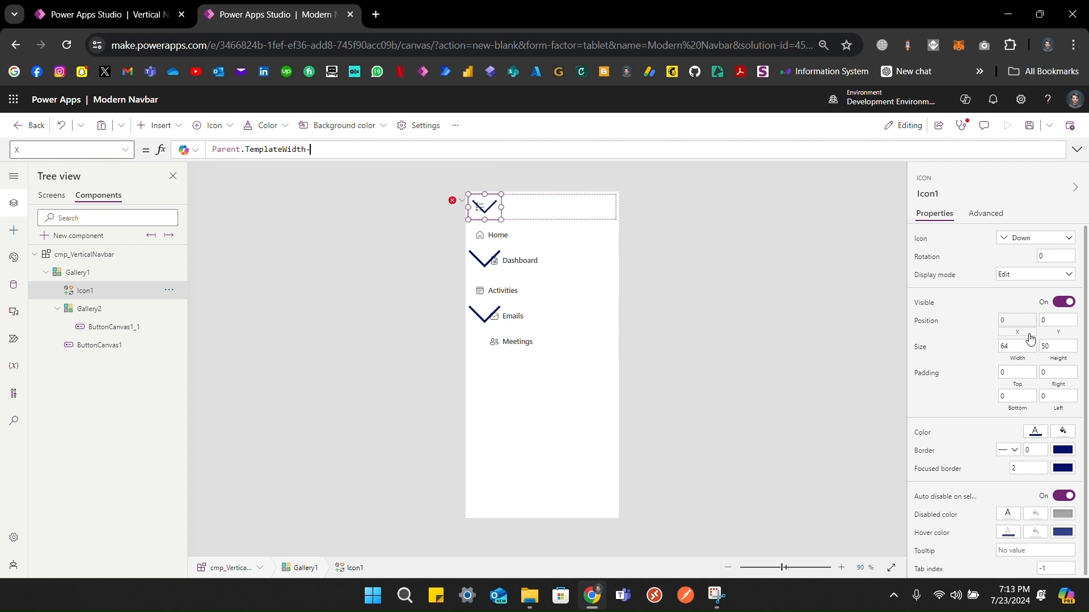
type("Self.W")
key("Tab")
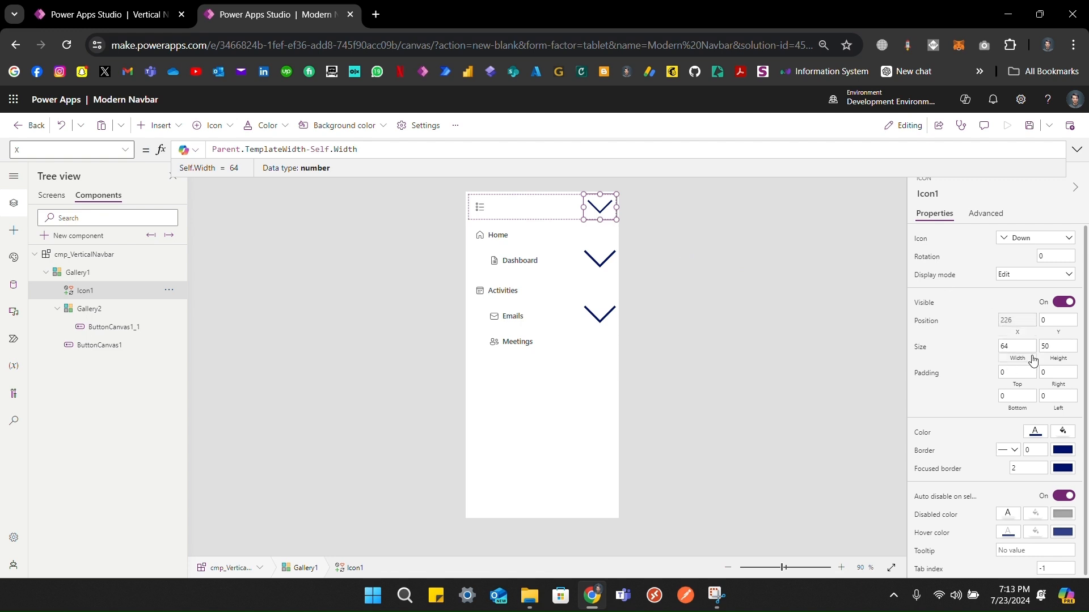
Step: Set the icon's Height and Width both to Parent.TemplateHeight
left_click(1054, 348)
left_click(1053, 359)
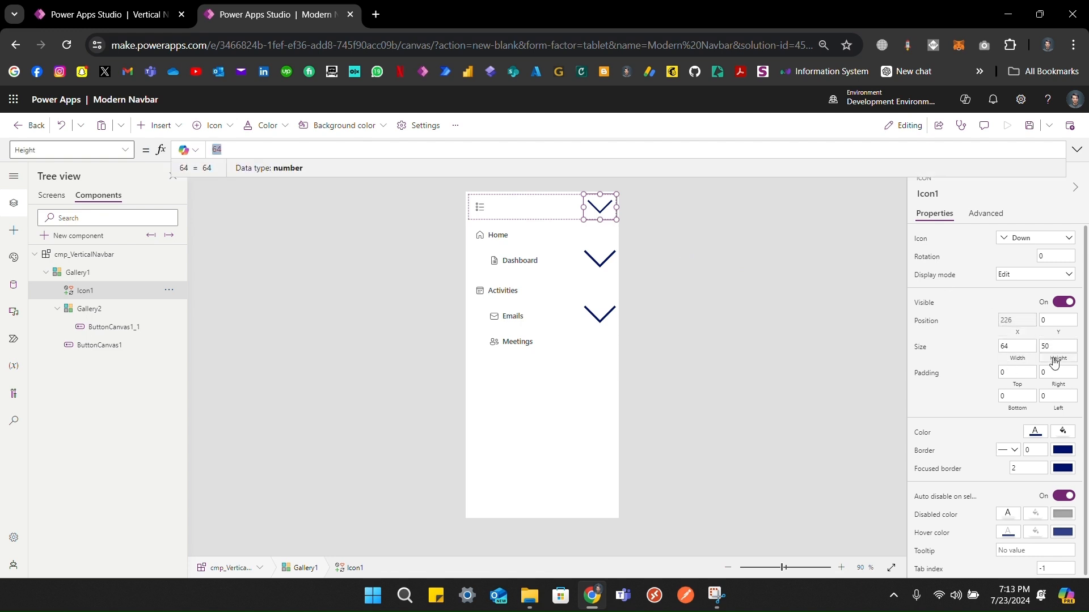
type("P")
key("Tab")
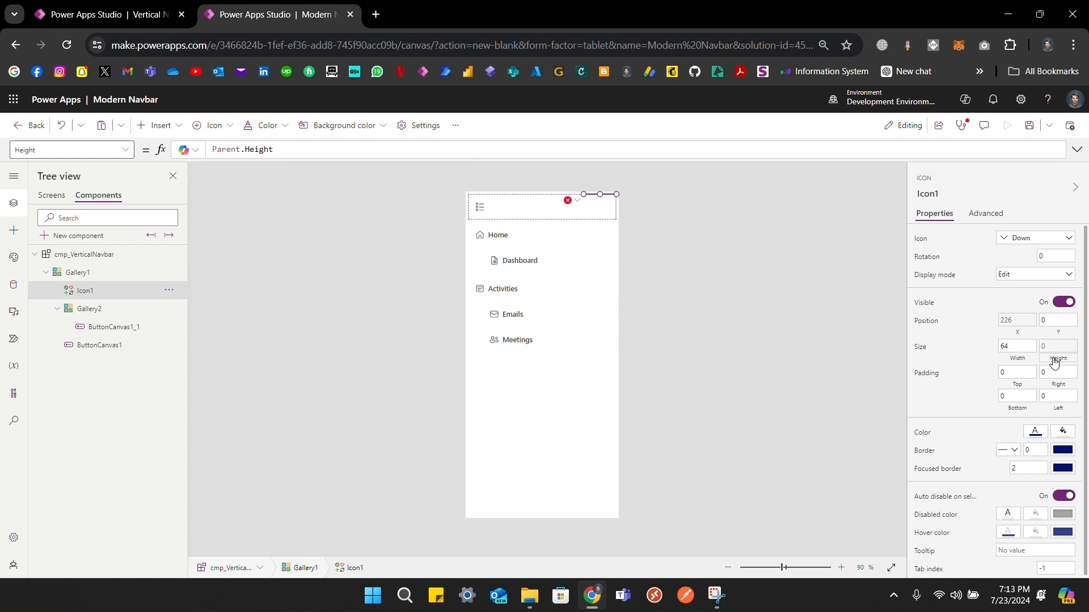
key("BackSpace")
key("BackSpace")
key("BackSpace")
key("BackSpace")
key("BackSpace")
key("BackSpace")
type("T")
key("Tab")
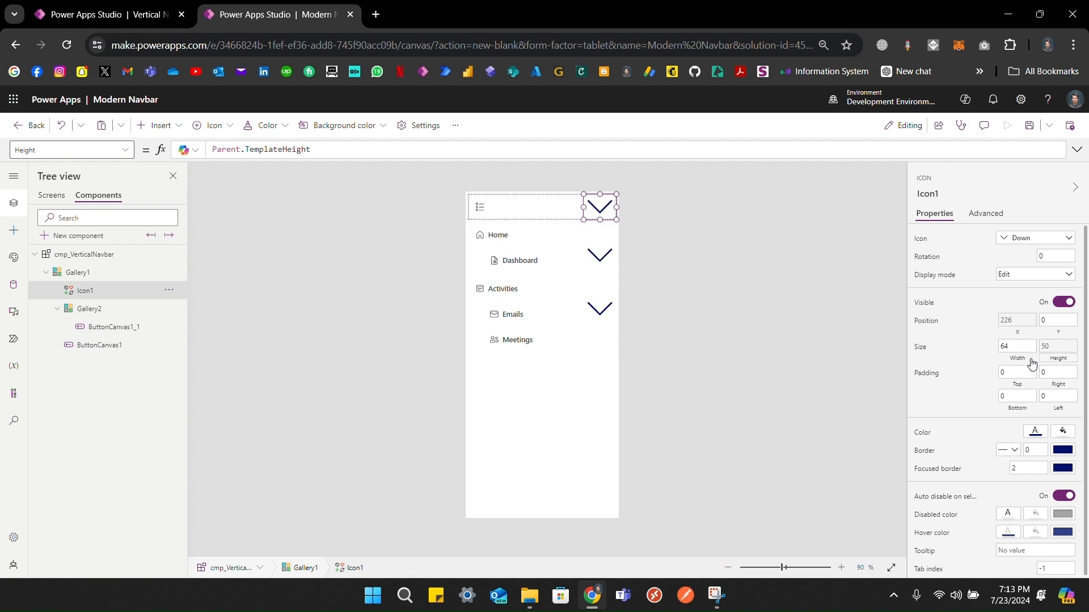
left_click(1024, 363)
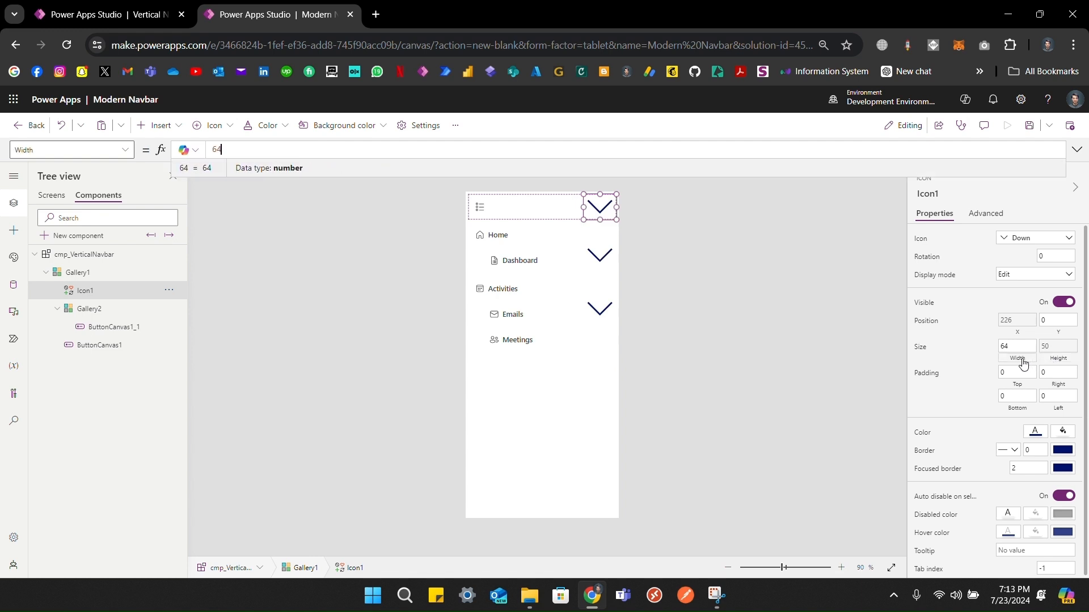
type("Parent.TemplateHeight")
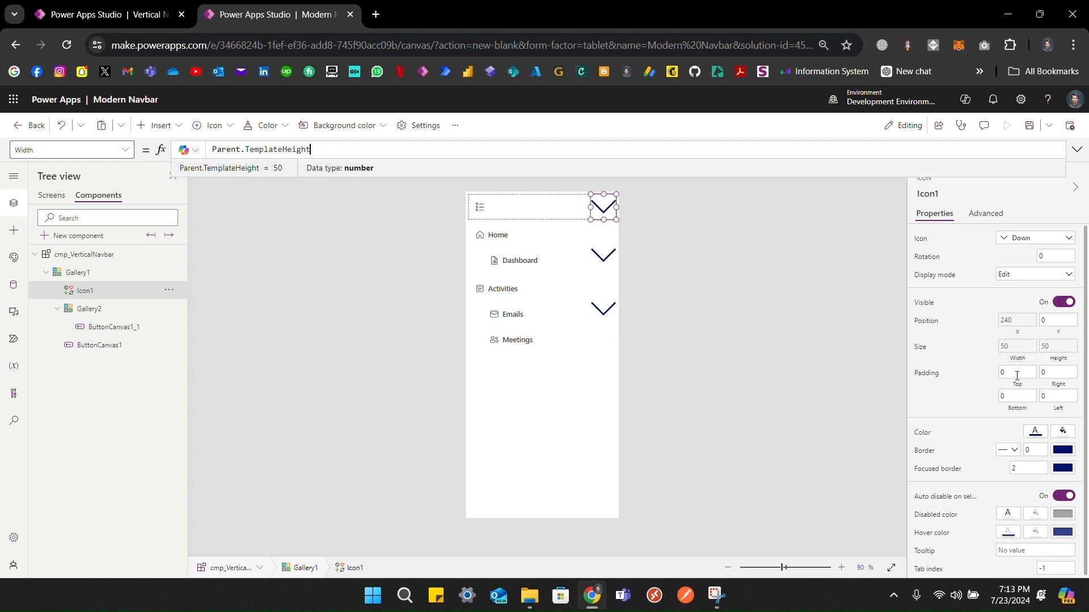
Step: Give the icon top and bottom padding of 15, leaving right padding cleared
left_click(1013, 374)
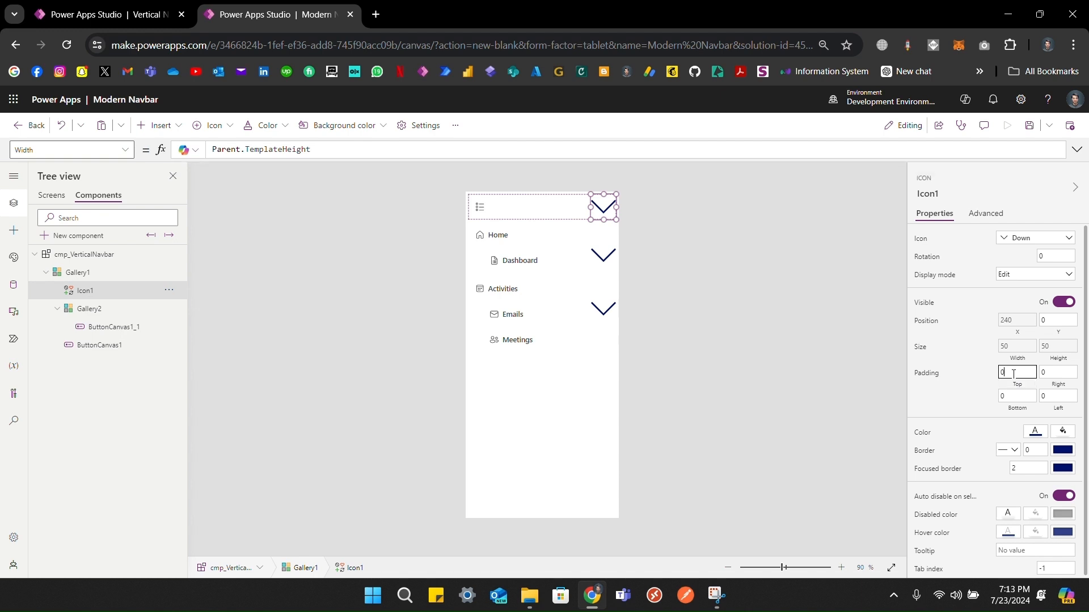
type("15")
key("Tab")
type("15")
left_click(961, 387)
left_click(1057, 374)
key("BackSpace")
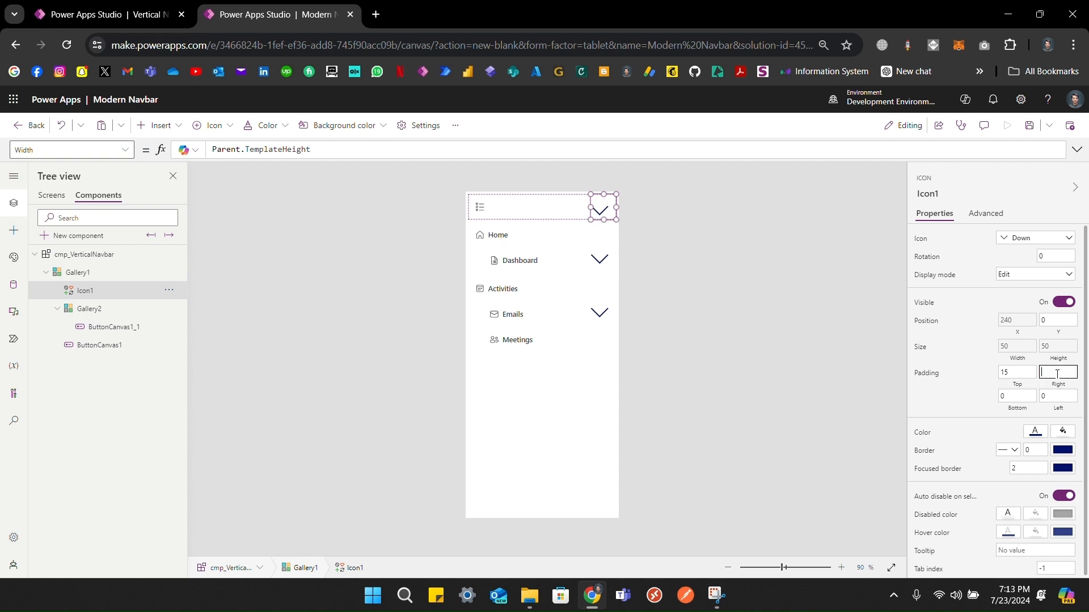
left_click(1028, 398)
type("15")
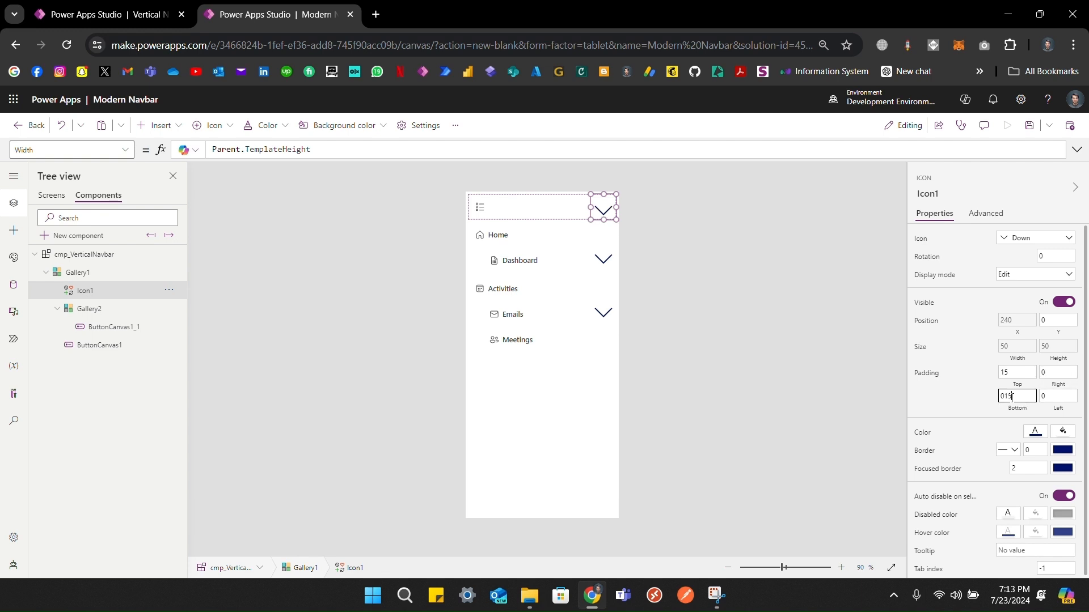
left_click(990, 401)
left_click(924, 311)
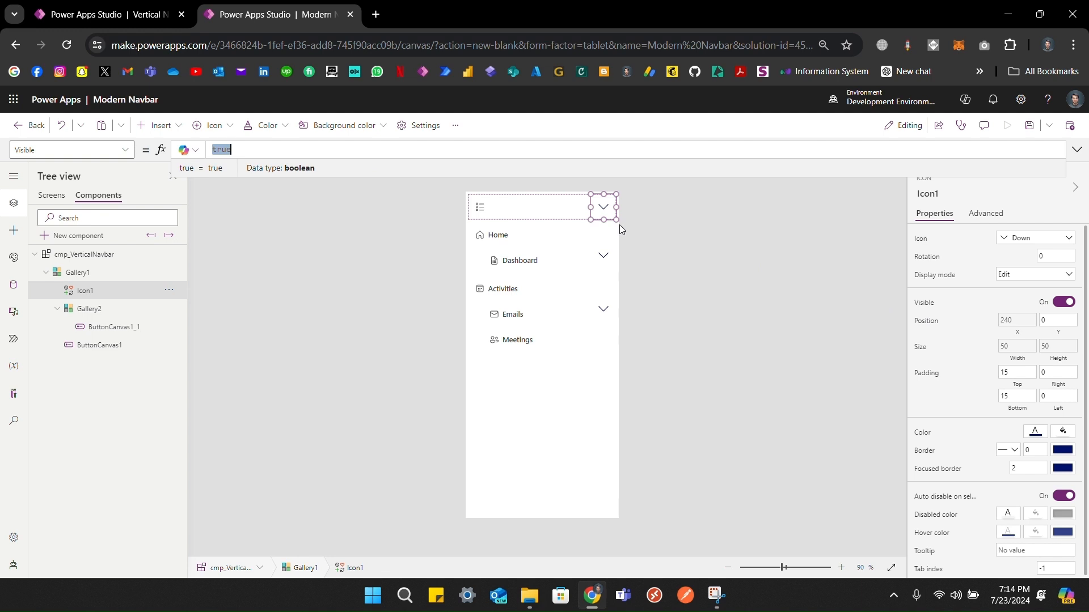
Step: Set Icon1's Visible formula to CountRows(ThisItem.ChildScreens) > 0
type("Cou")
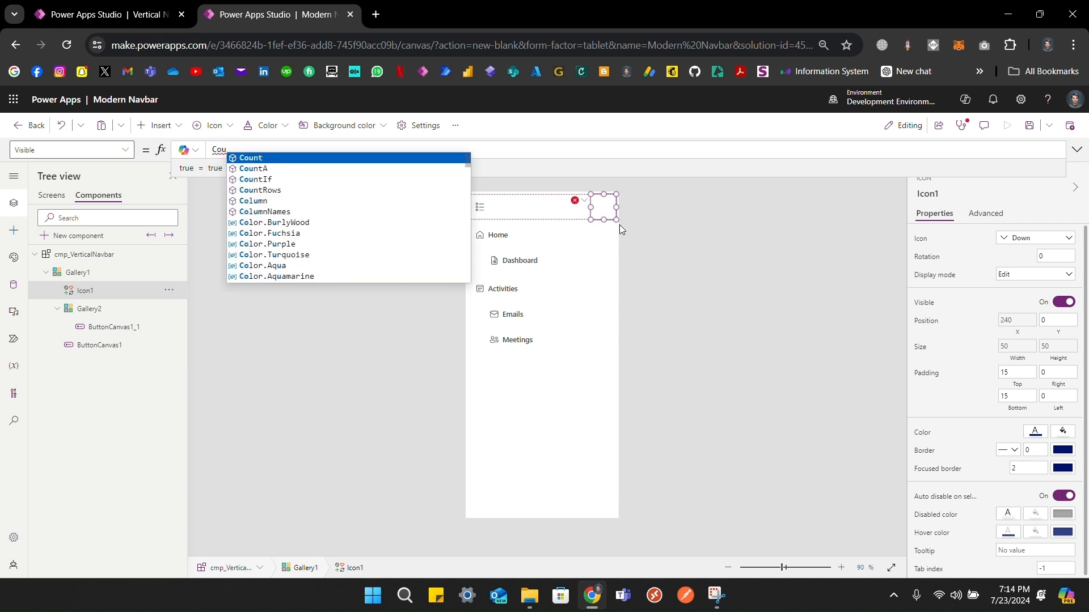
type("nt()")
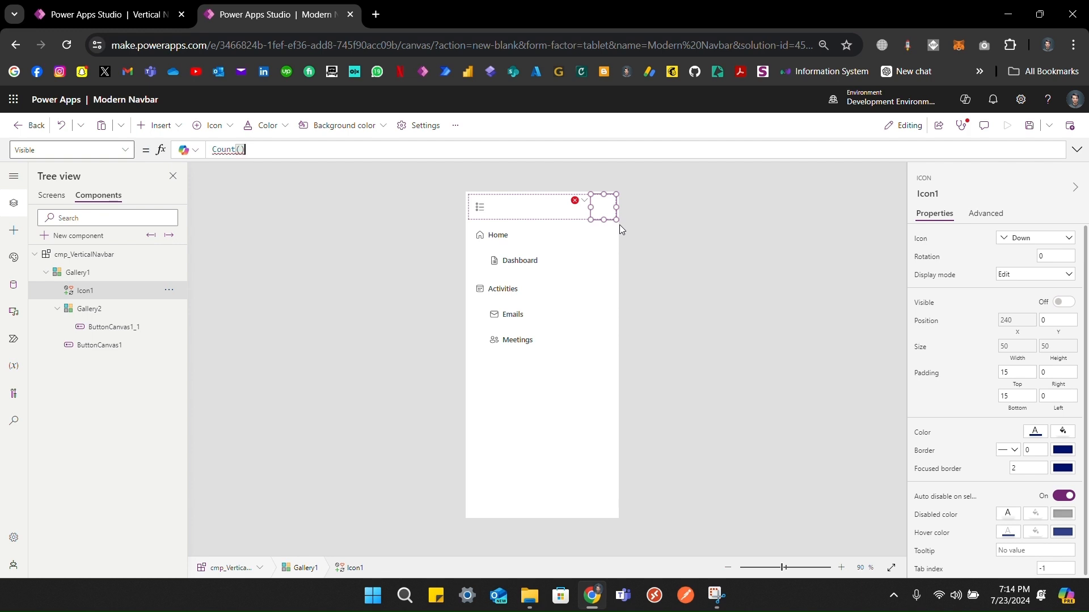
type("th")
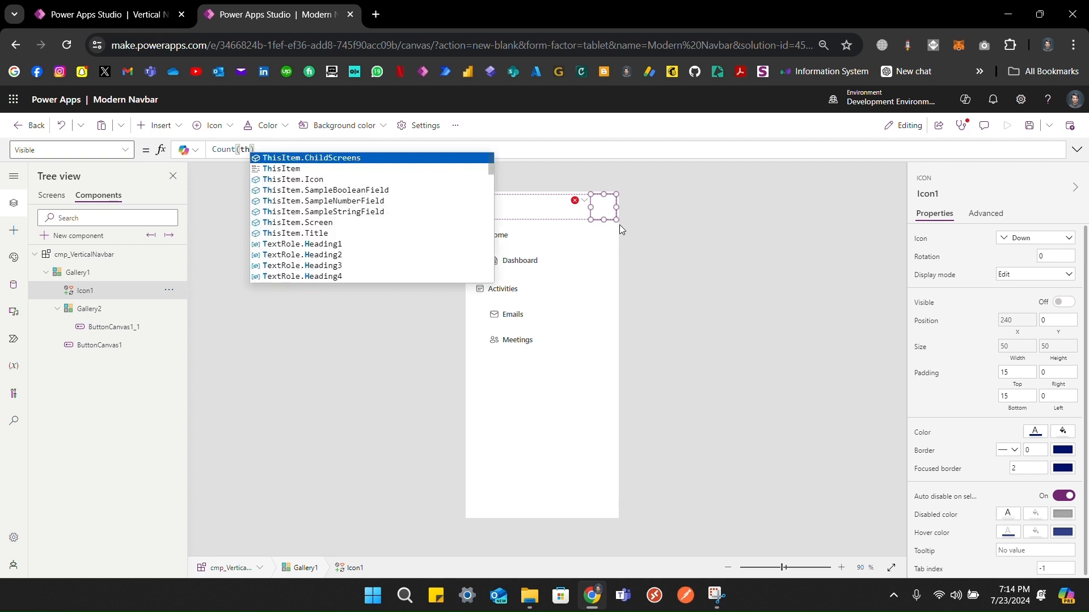
key("Down")
key("Up")
key("Up")
key("Tab")
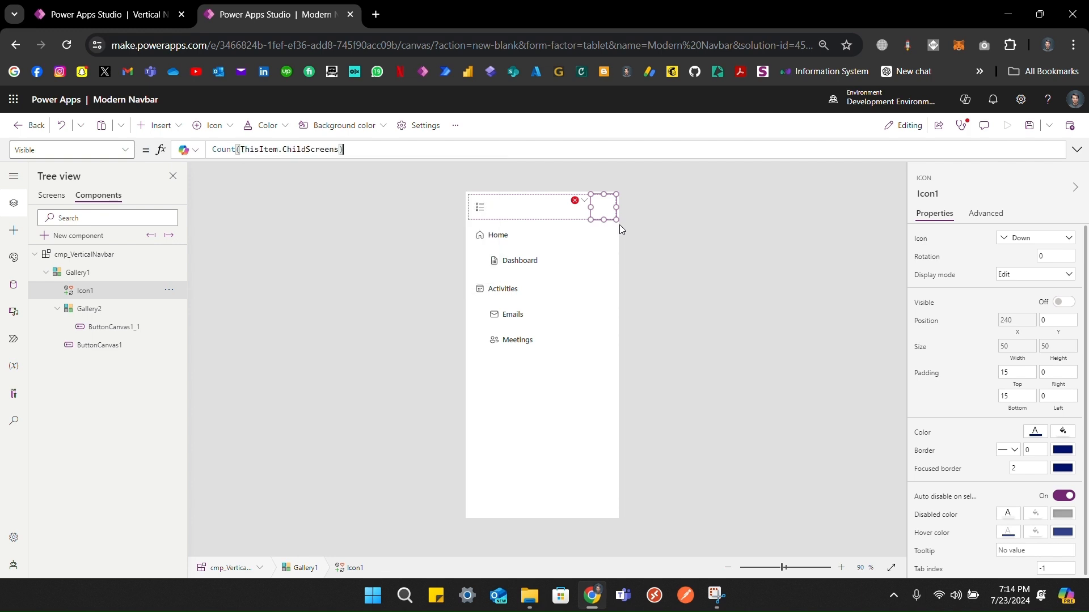
type("> 0")
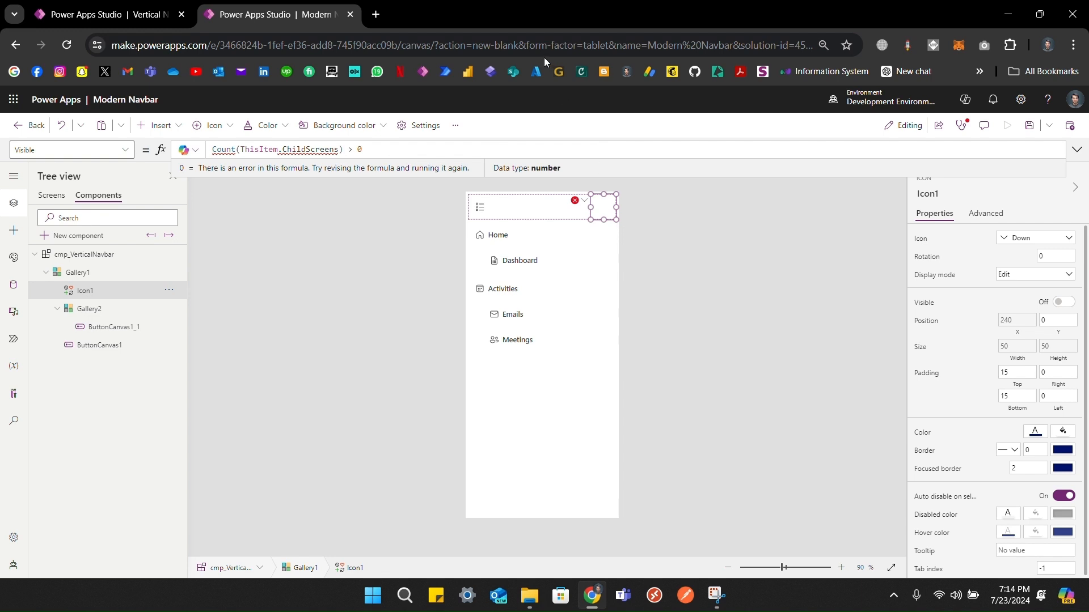
left_click(236, 150)
type("Rows")
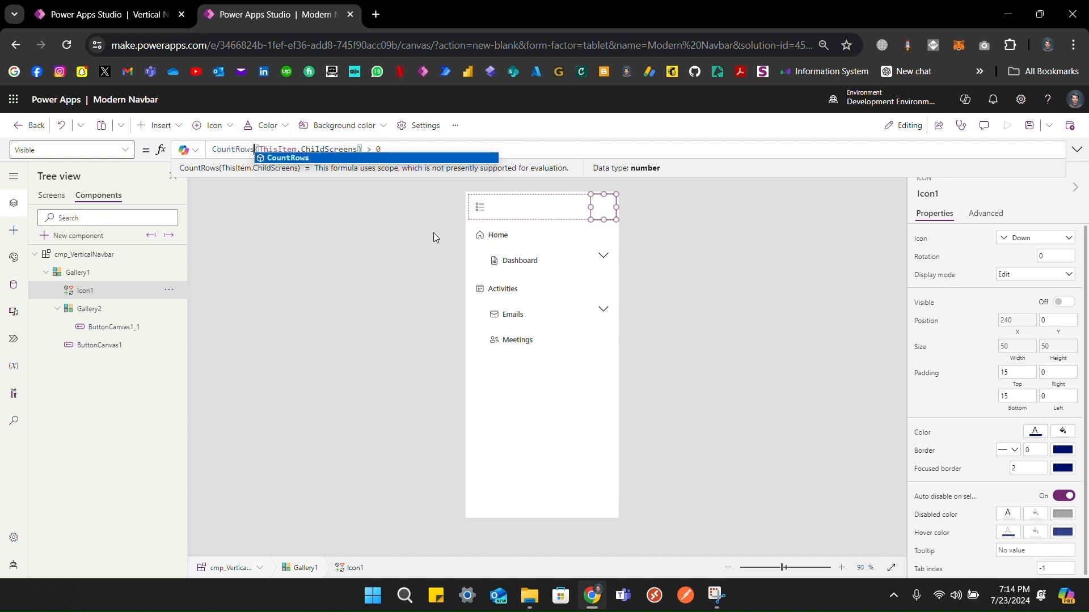
left_click(703, 258)
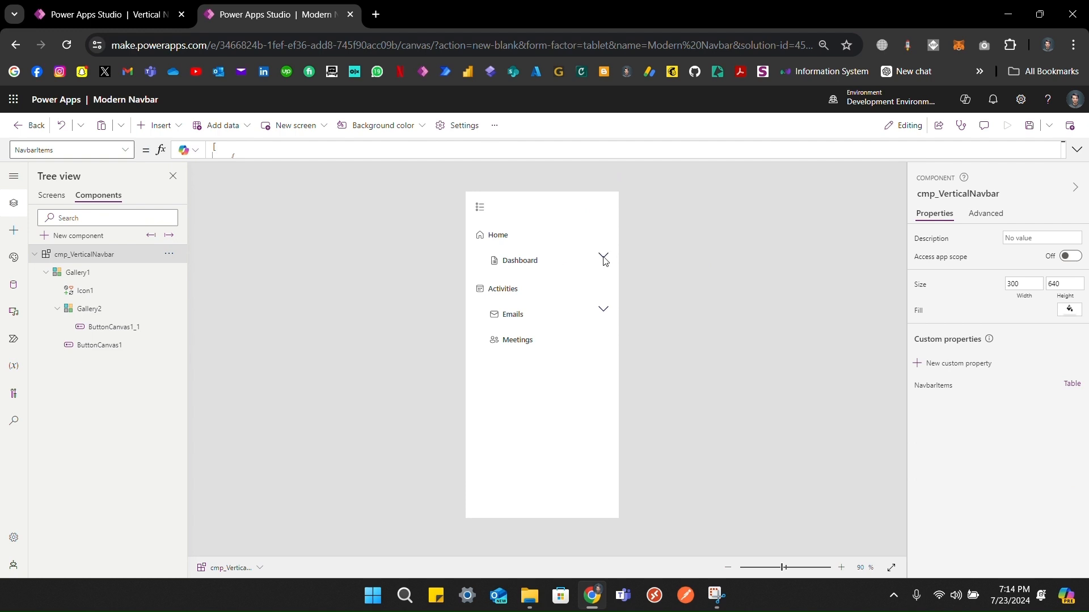
left_click(121, 291)
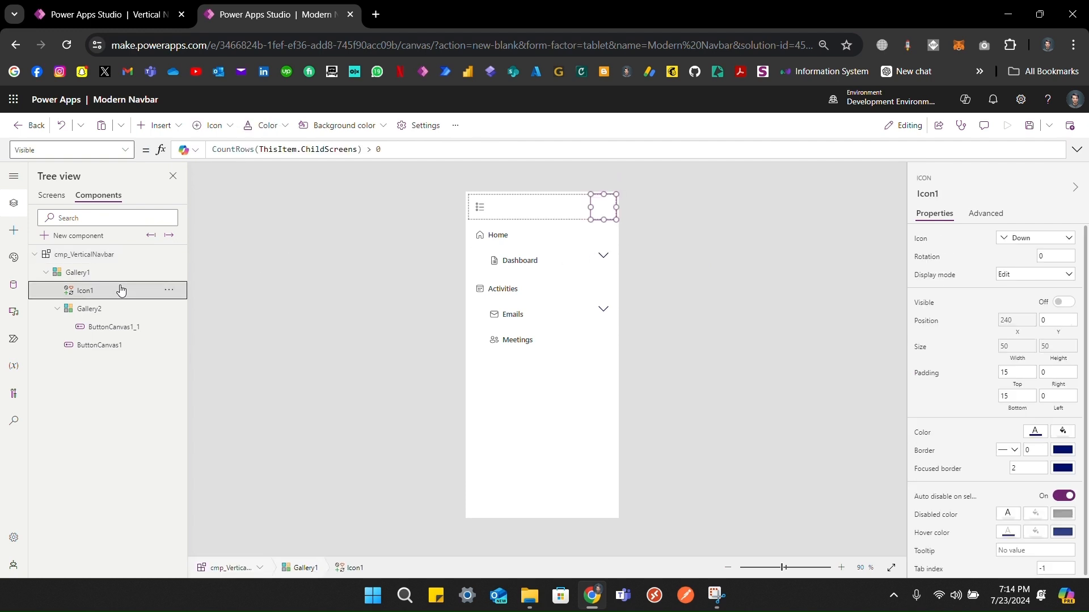
Step: Set Icon1's Y to 0 so chevrons sit on the Home and Activities rows
left_click(1059, 334)
type("0")
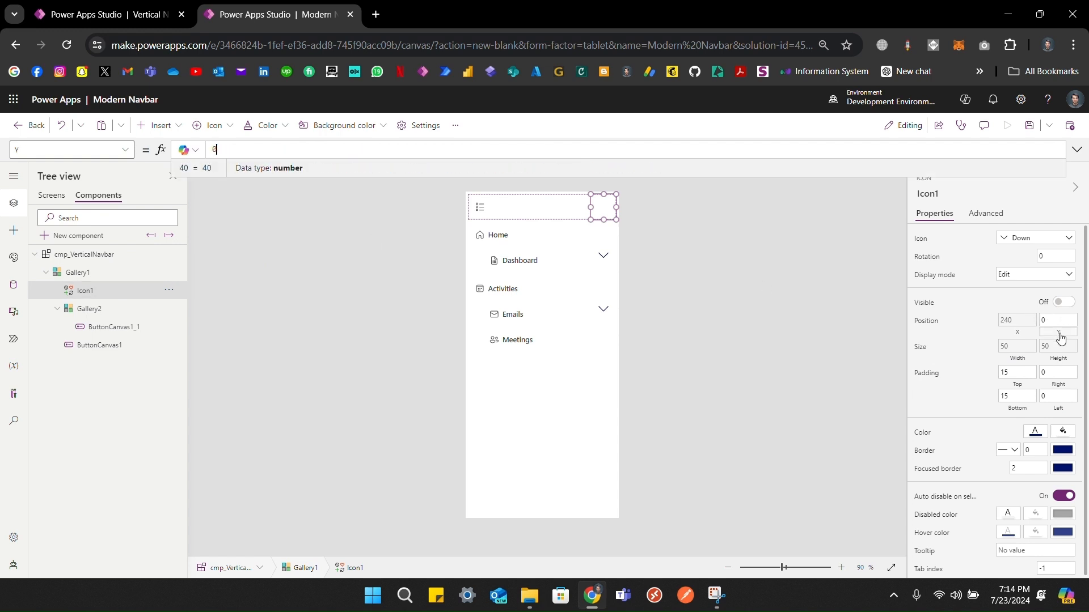
left_click(924, 328)
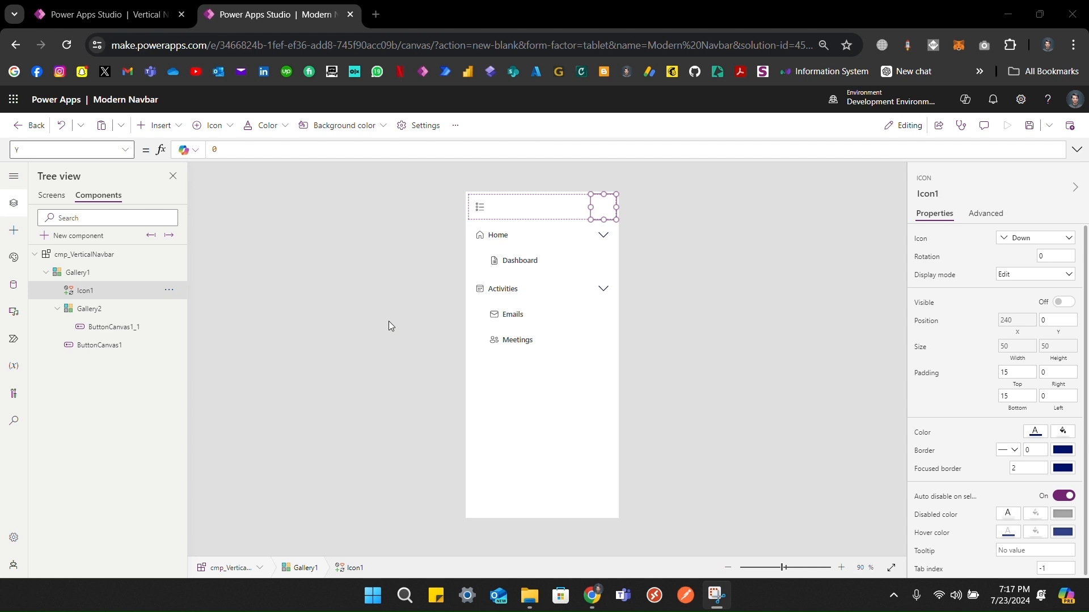
left_click(389, 321)
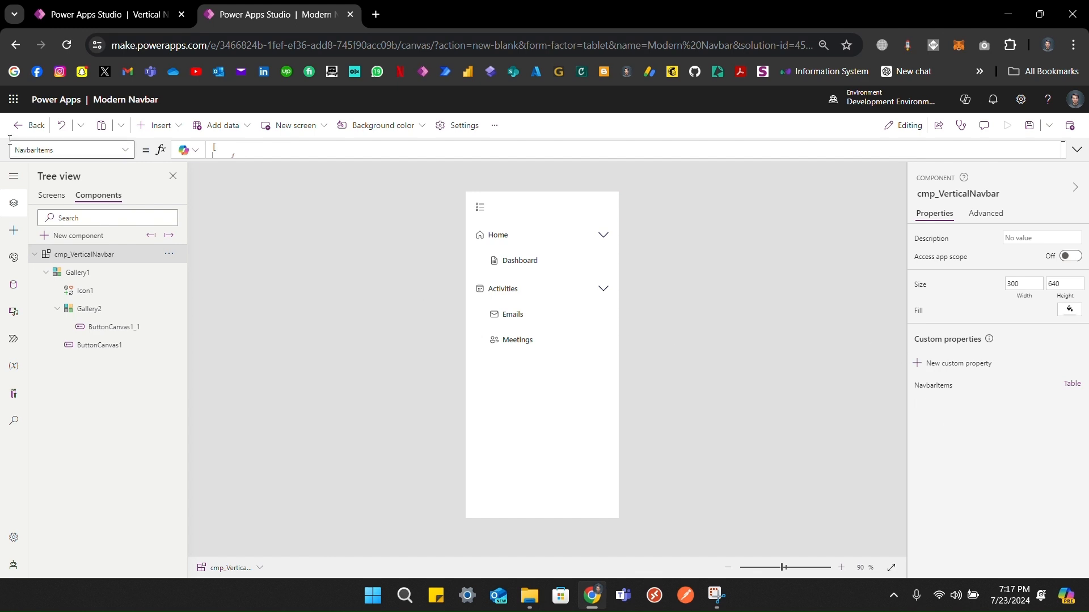
Step: Enter Clear(colExpandedItems) as cmp_VerticalNavbar's OnReset formula
left_click(64, 146)
type("OnReset")
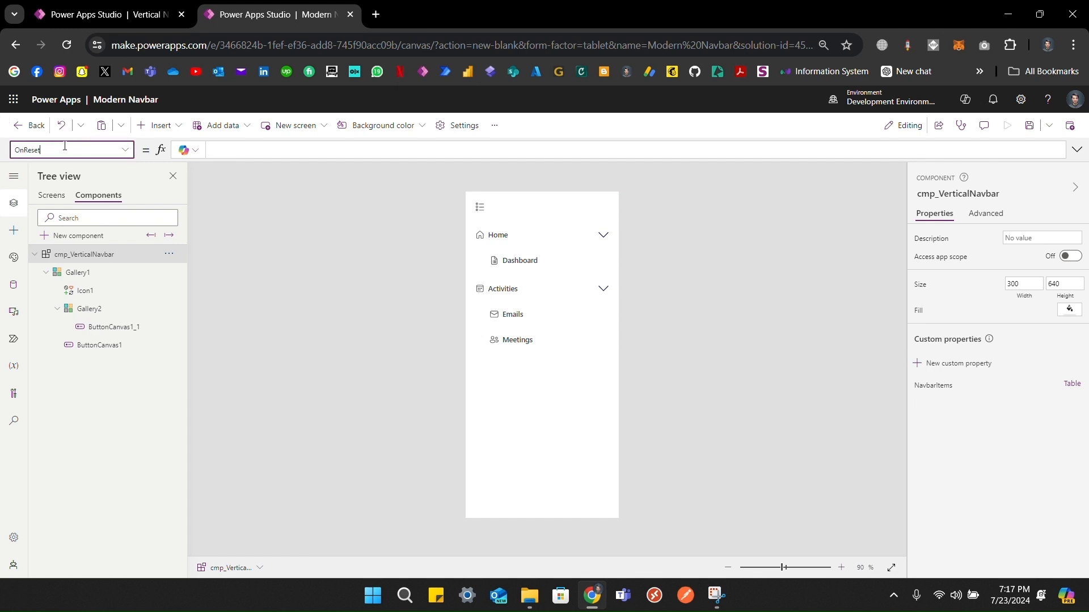
left_click(243, 149)
type("clea")
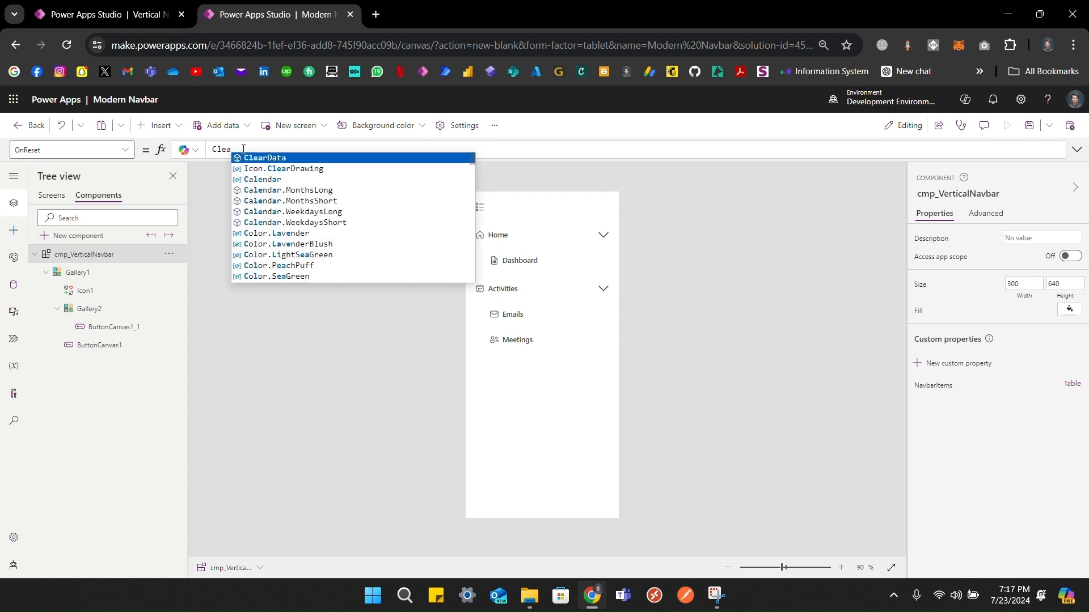
type("r(col")
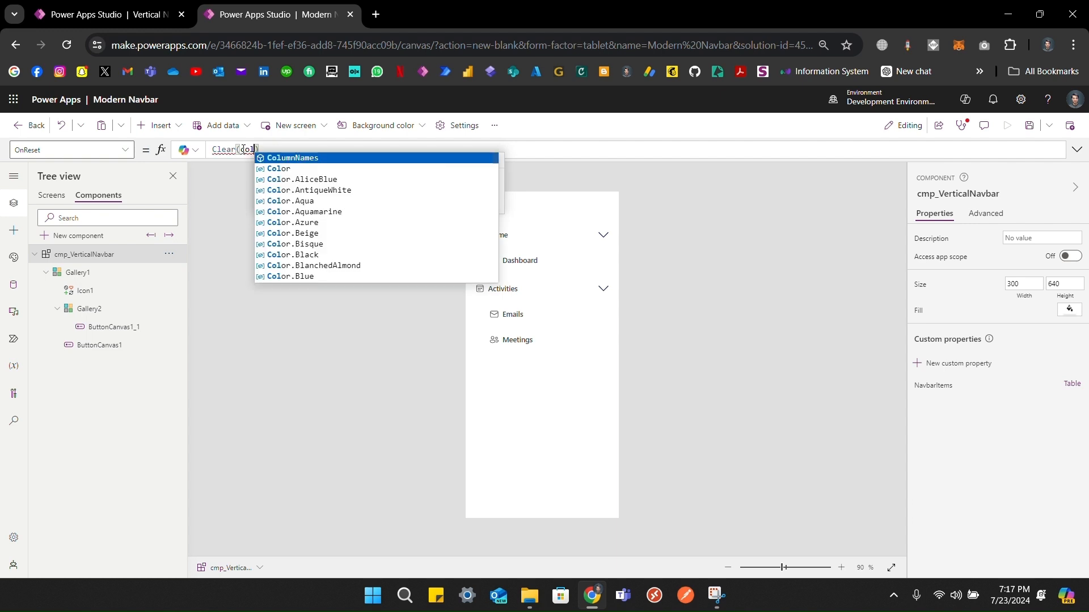
type("Expanded")
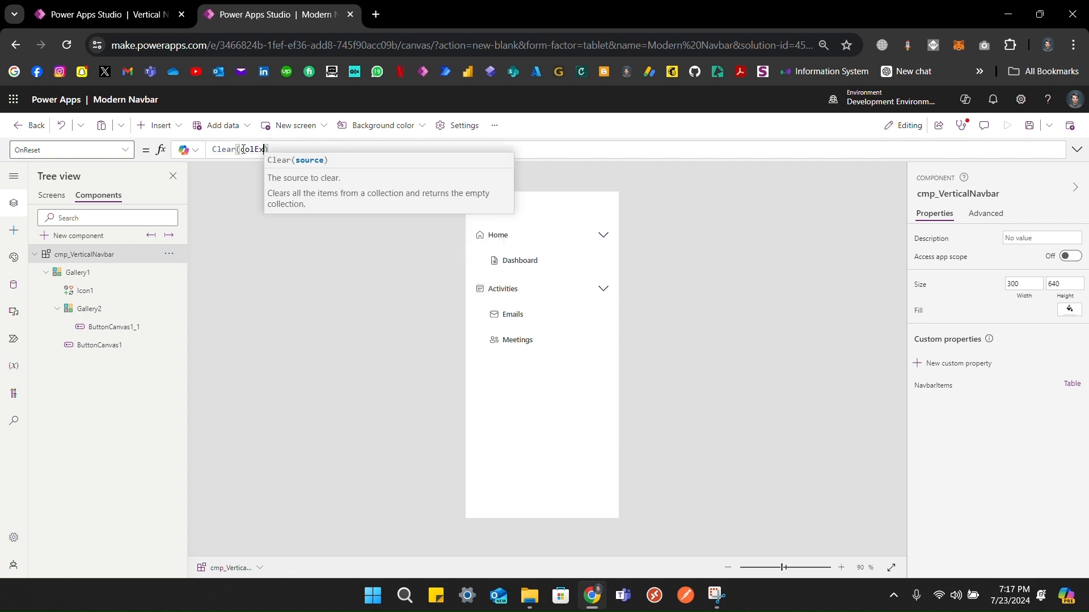
type("Ites")
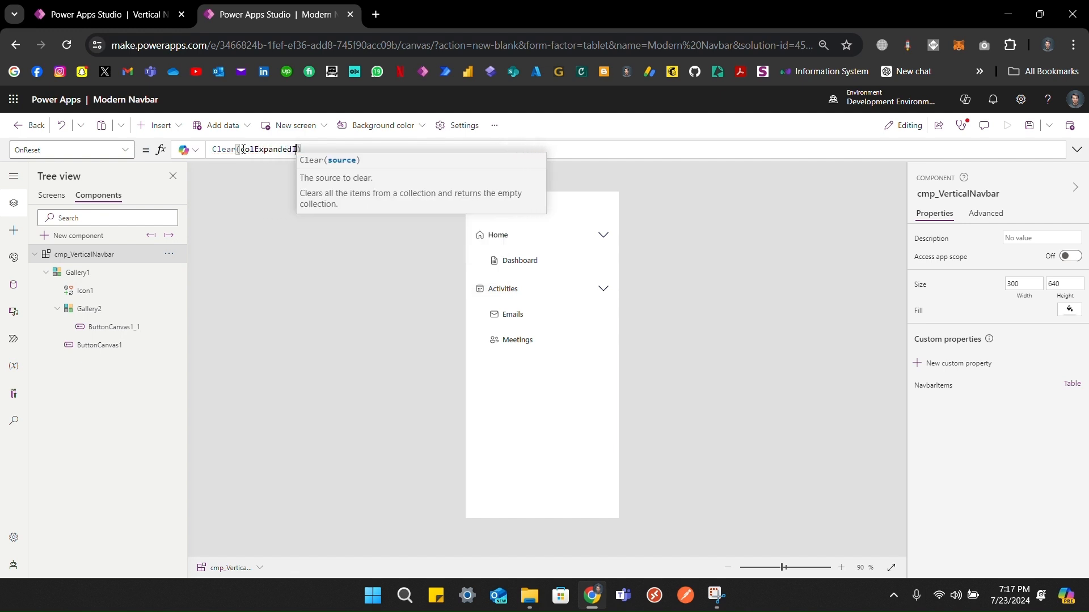
key("BackSpace")
type("ms")
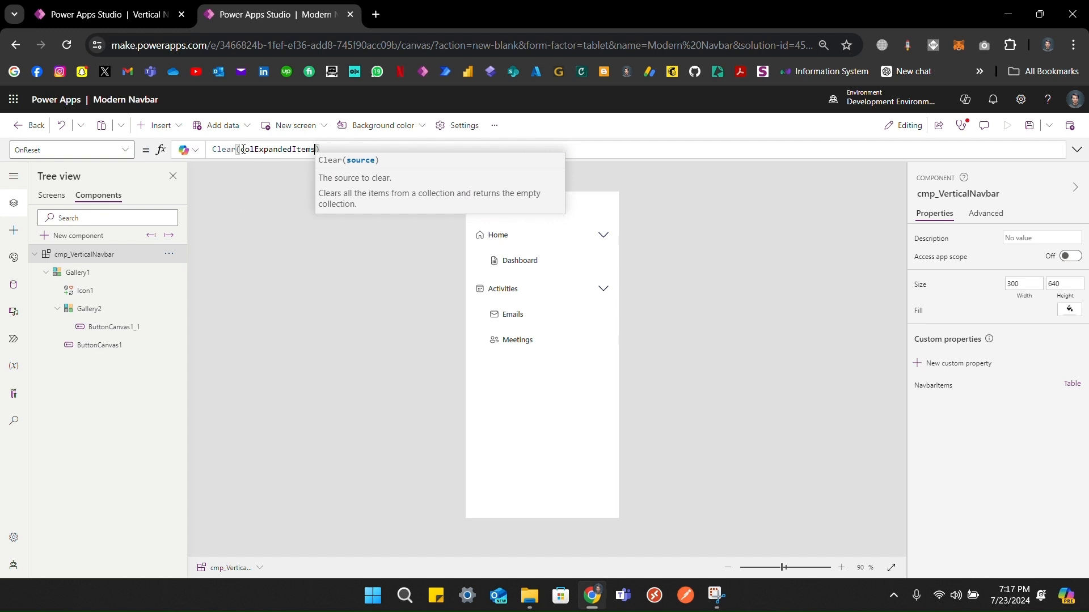
double_click(242, 149)
key("ctrl+c")
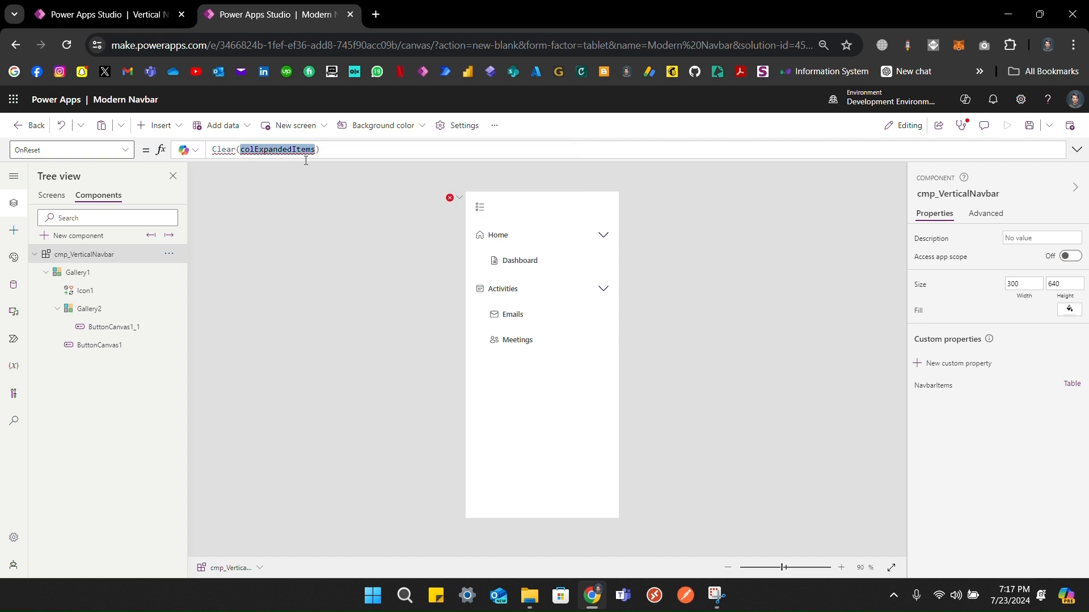
Step: Clear Icon1's default Select(Parent) OnSelect formula
left_click(97, 291)
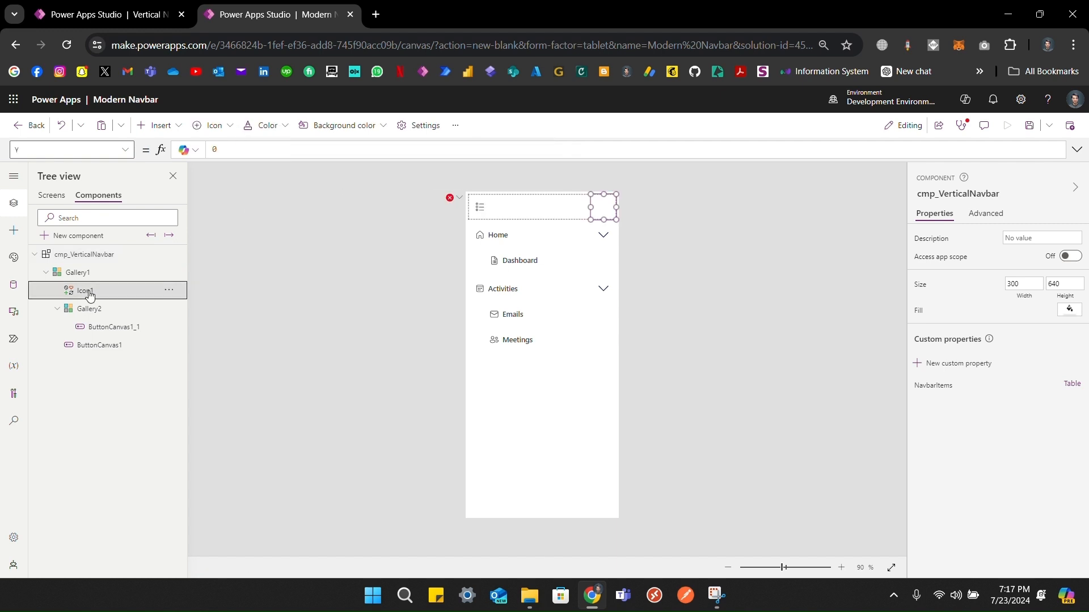
left_click(87, 154)
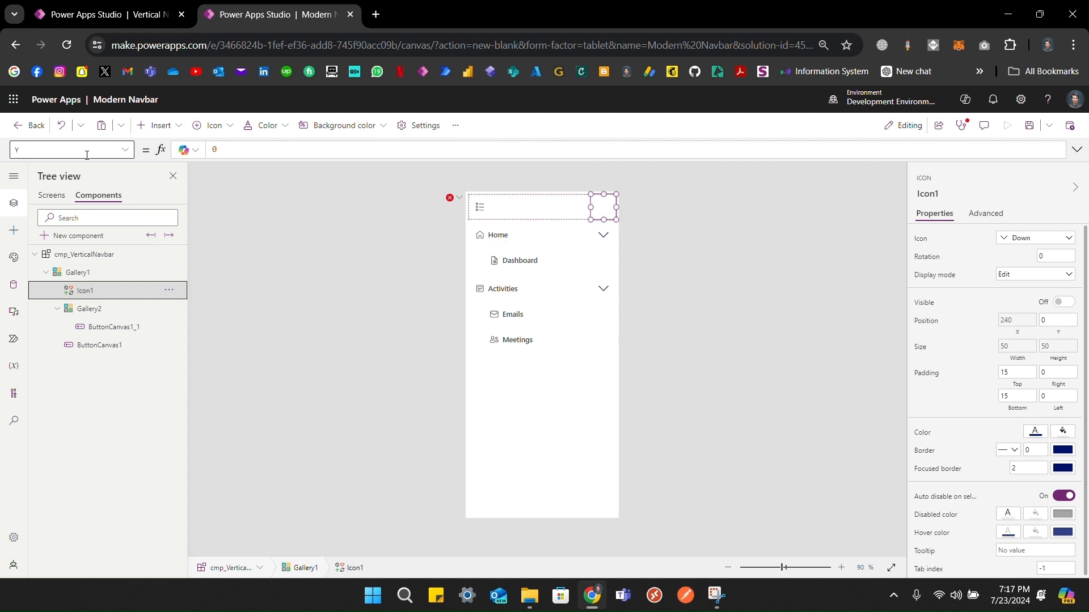
type("OnSelect")
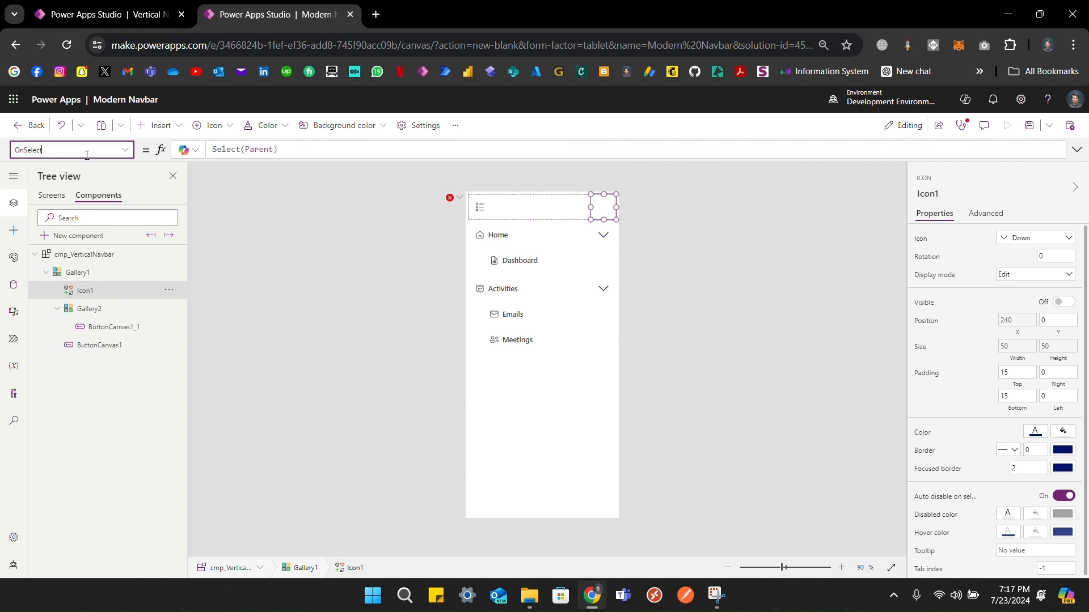
left_click(299, 151)
key("ctrl+a")
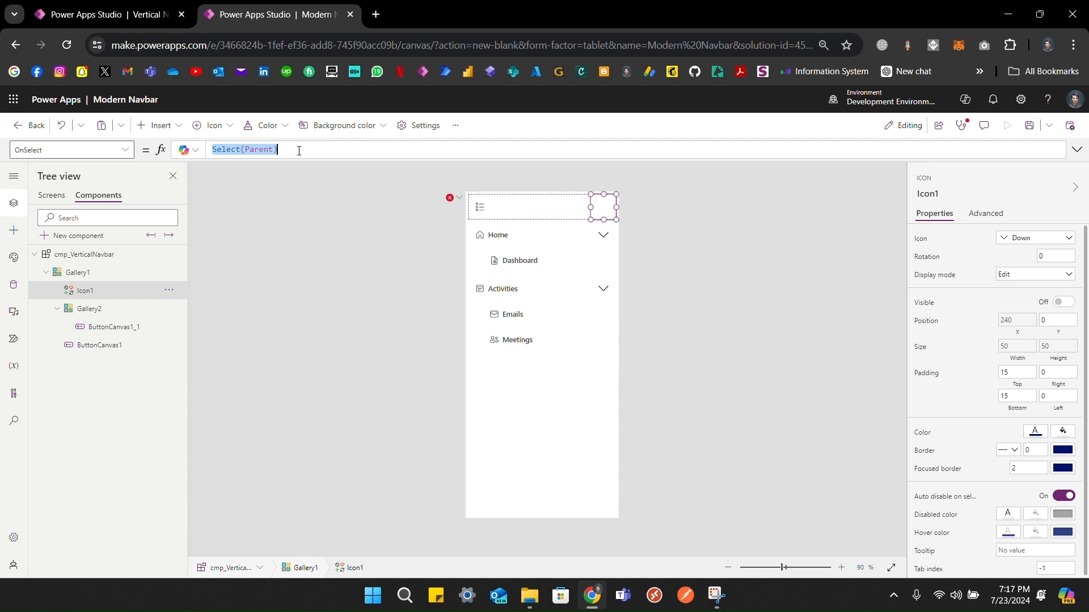
key("BackSpace")
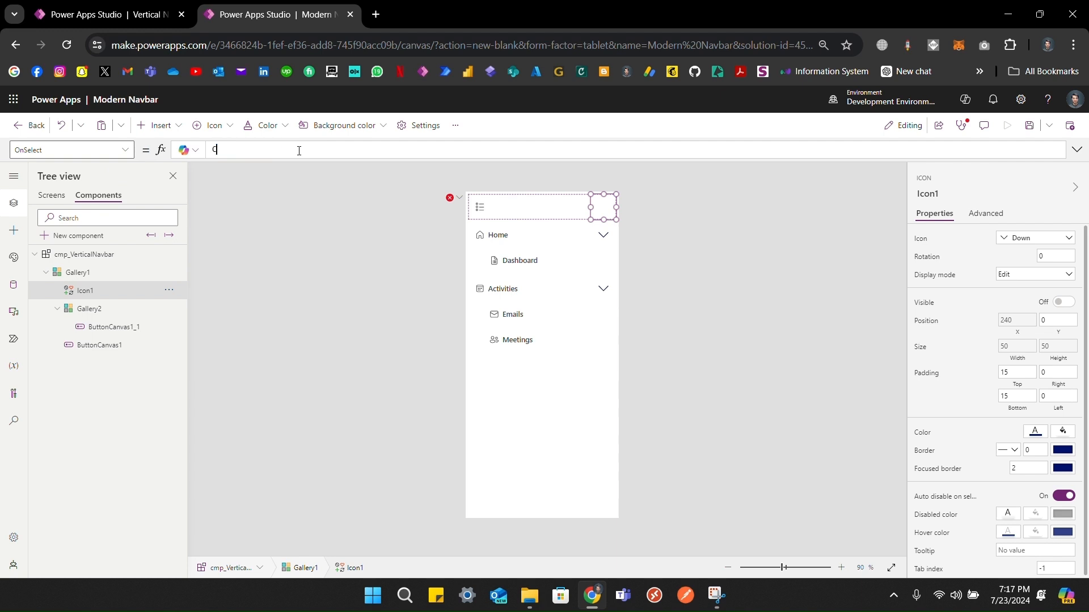
Step: Write OnSelect as If(ThisItem in colExpandedItems, Remove(...), Collect(colExpandedItems,ThisItem))
type("If")
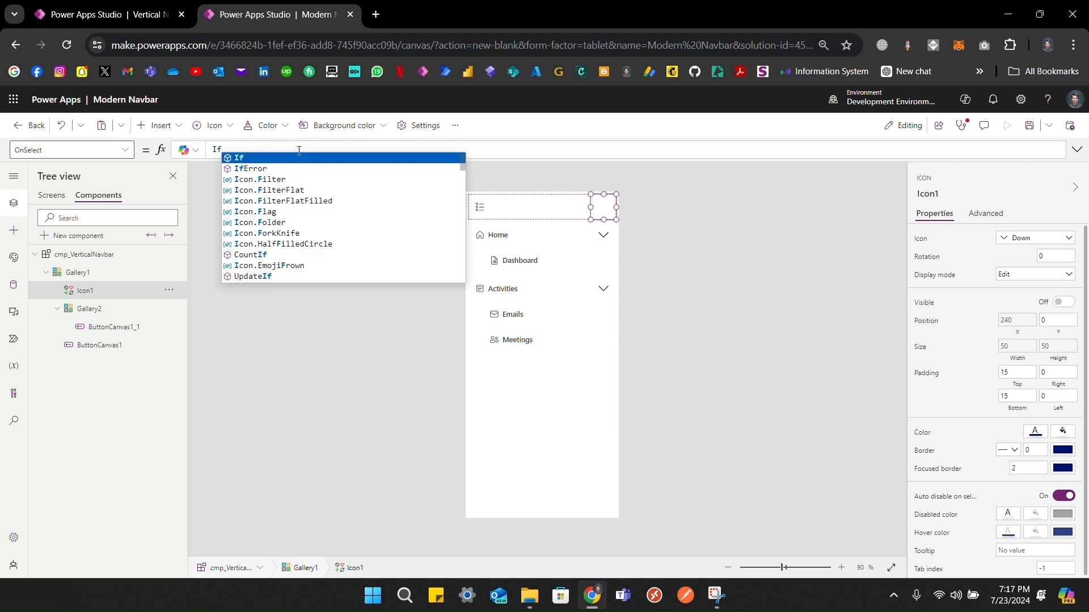
type("(THIS")
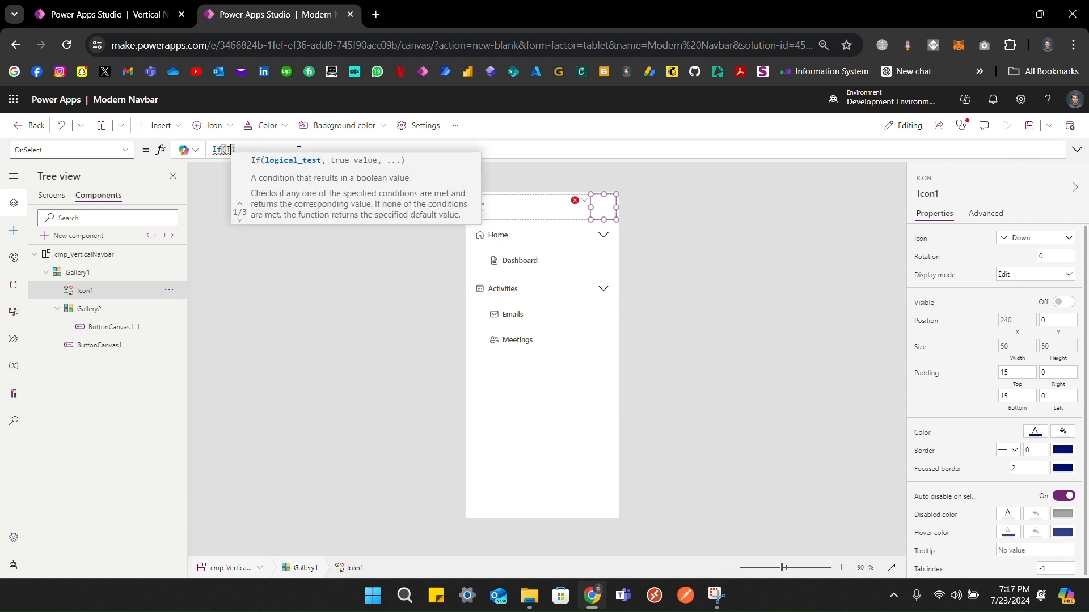
key("Tab")
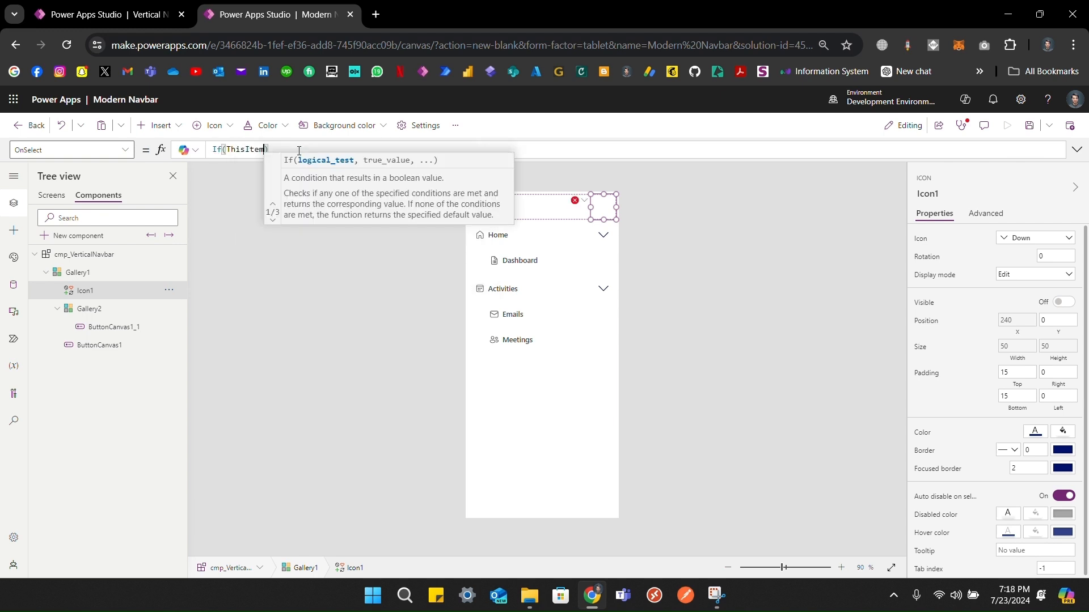
type("in")
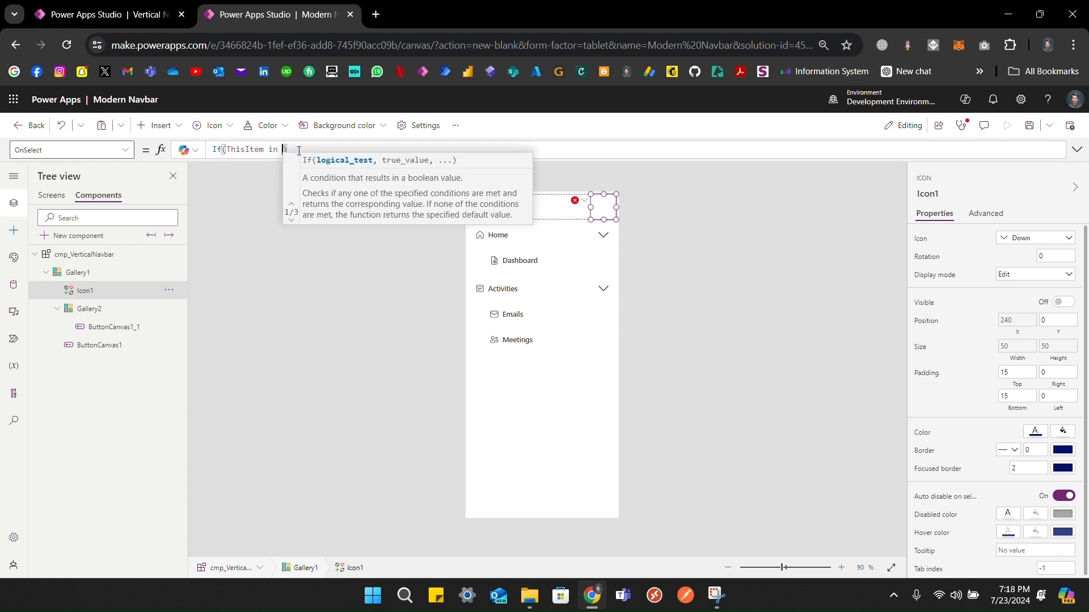
key("ctrl+v")
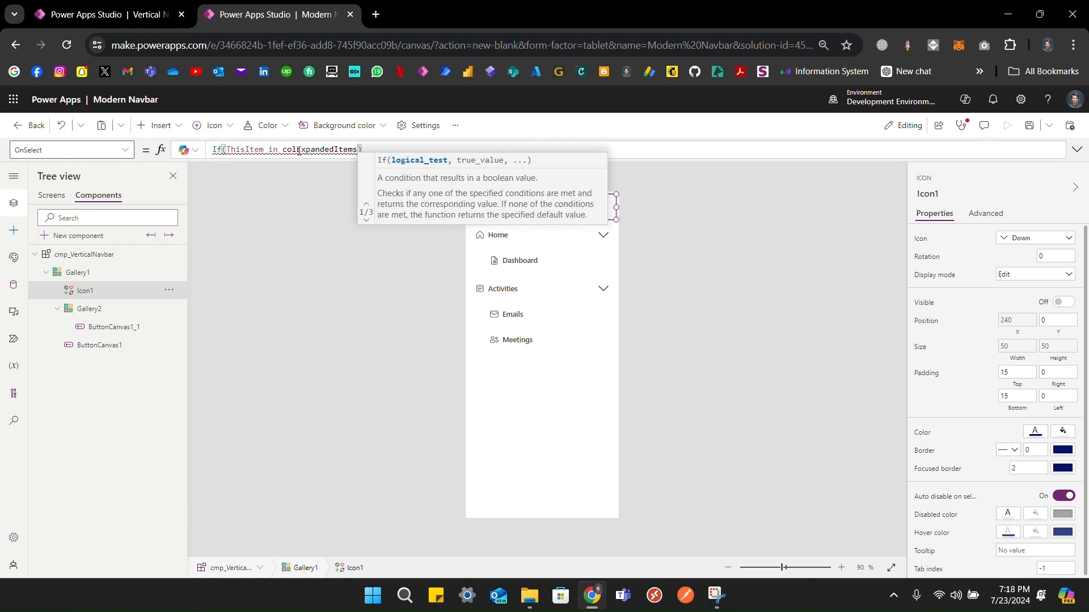
type(", Remoce")
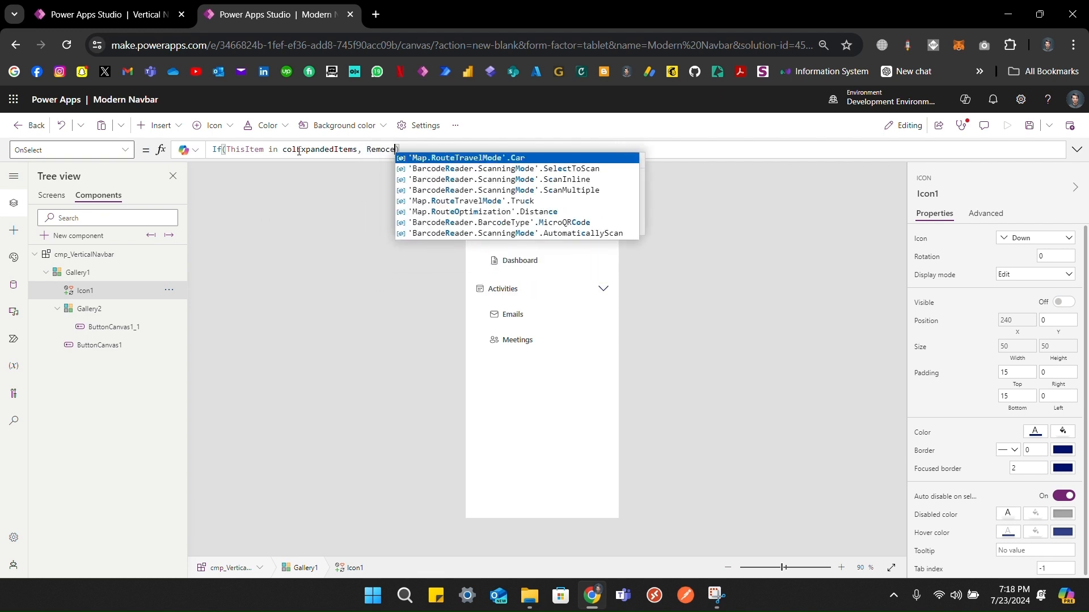
key("BackSpace")
key("BackSpace")
type("ve(")
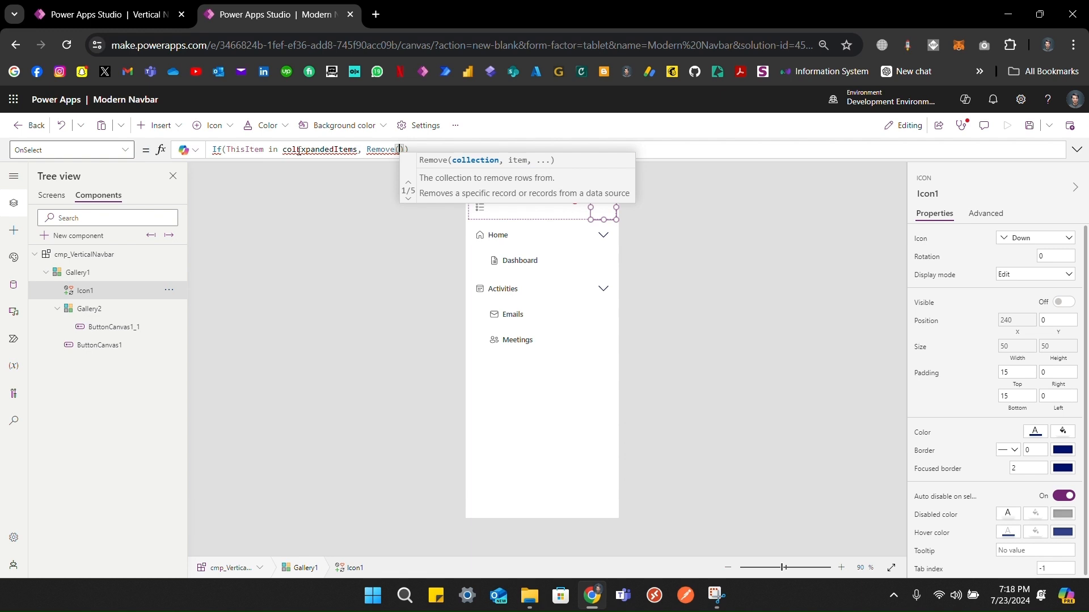
type("colExpandedItems,T")
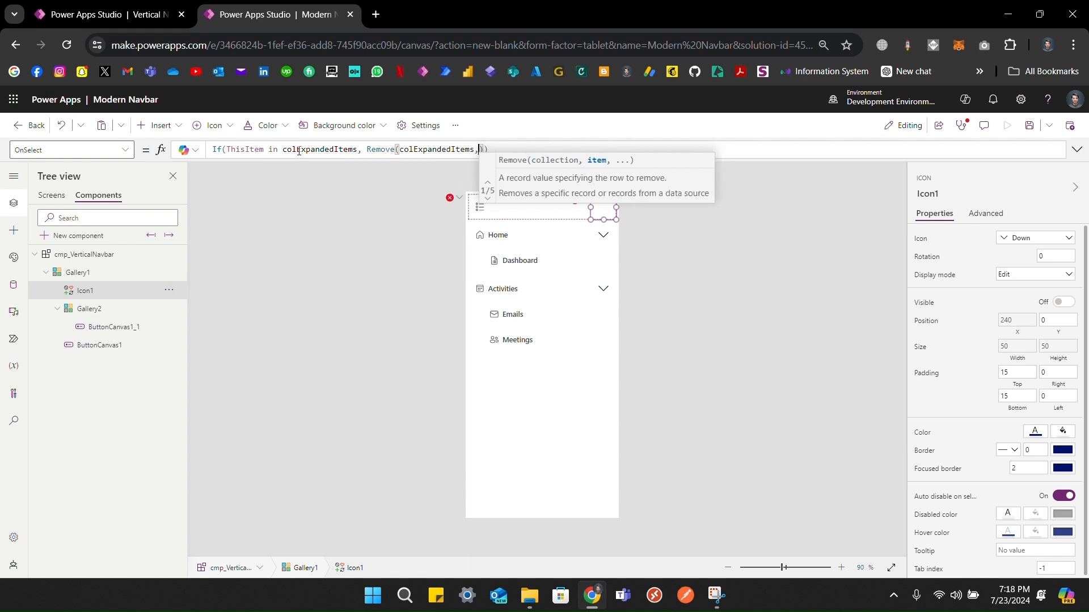
type("hisItem")
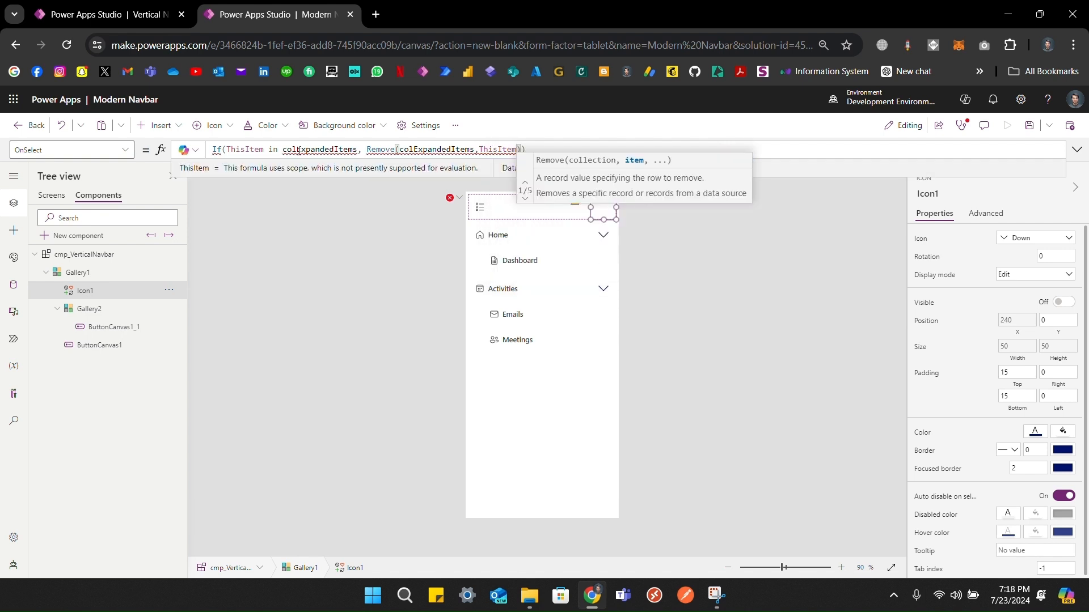
type("),")
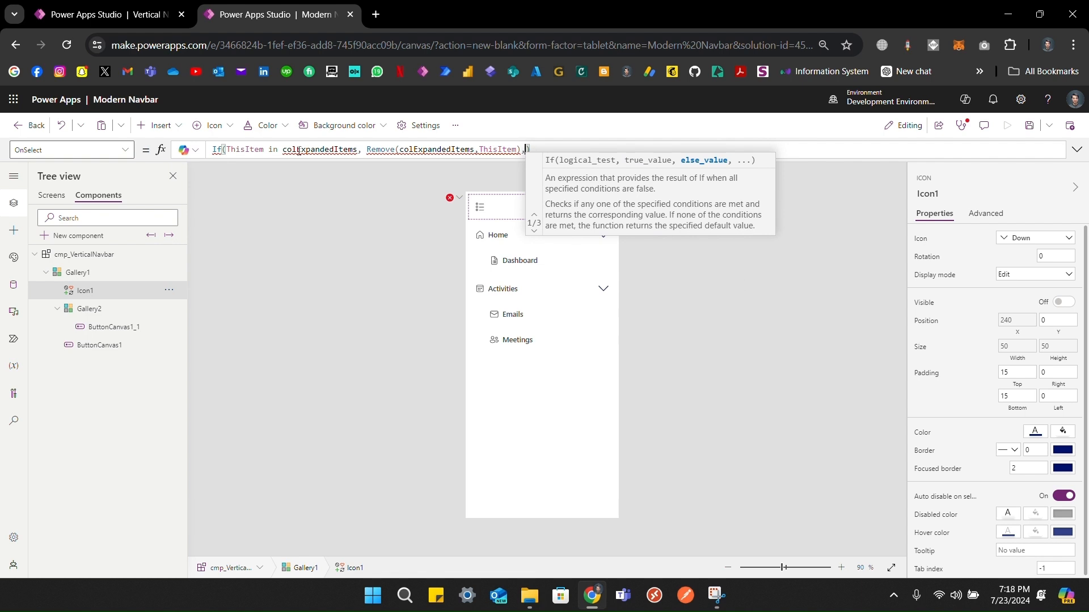
type("Collect()")
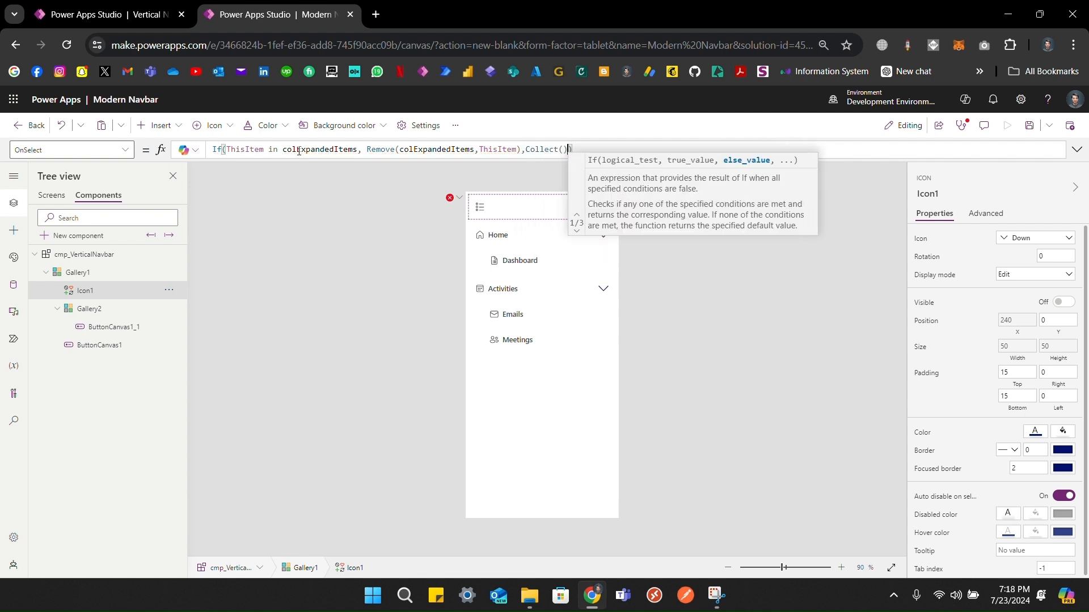
key("Left")
type("colExpandedItems")
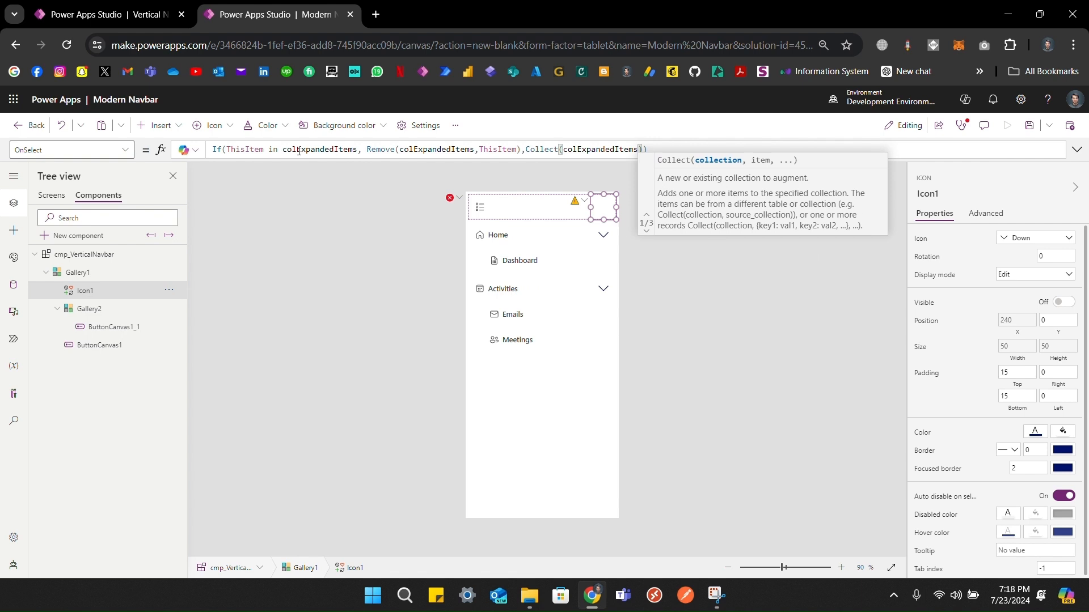
type(",ThisItem")
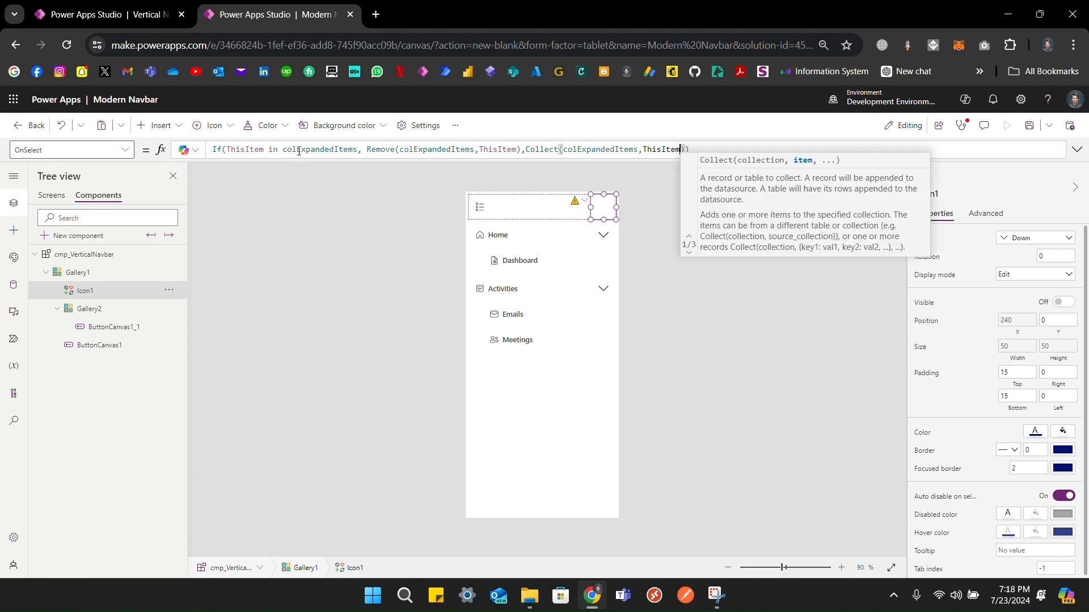
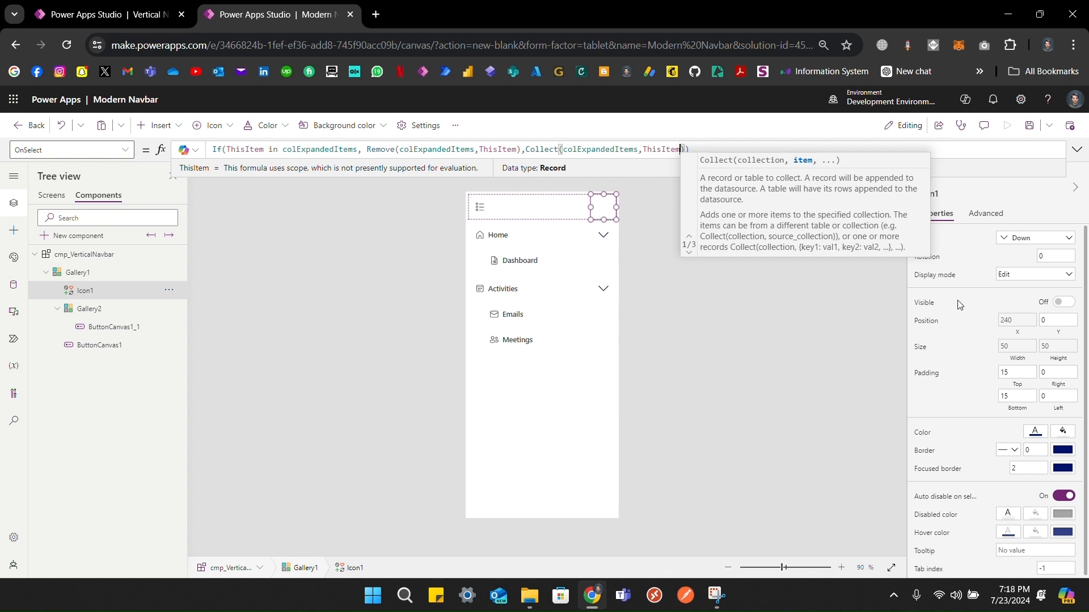
Step: Set Icon1's Icon to If(ThisItem in colExpandedItems, Icon.ChevronDown, Icon.ChevronUp)
left_click(919, 242)
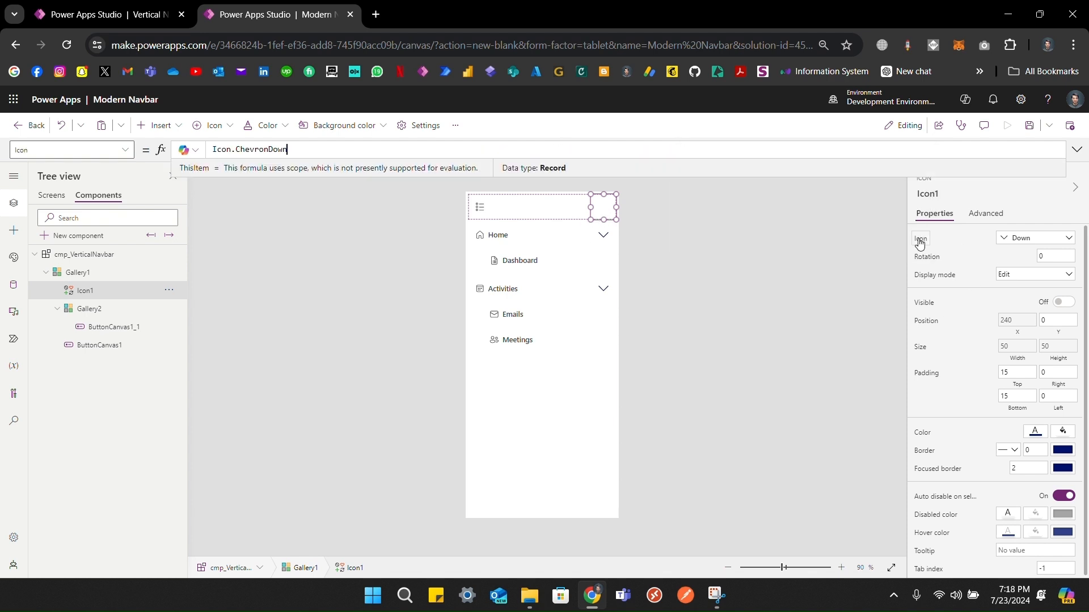
type("this")
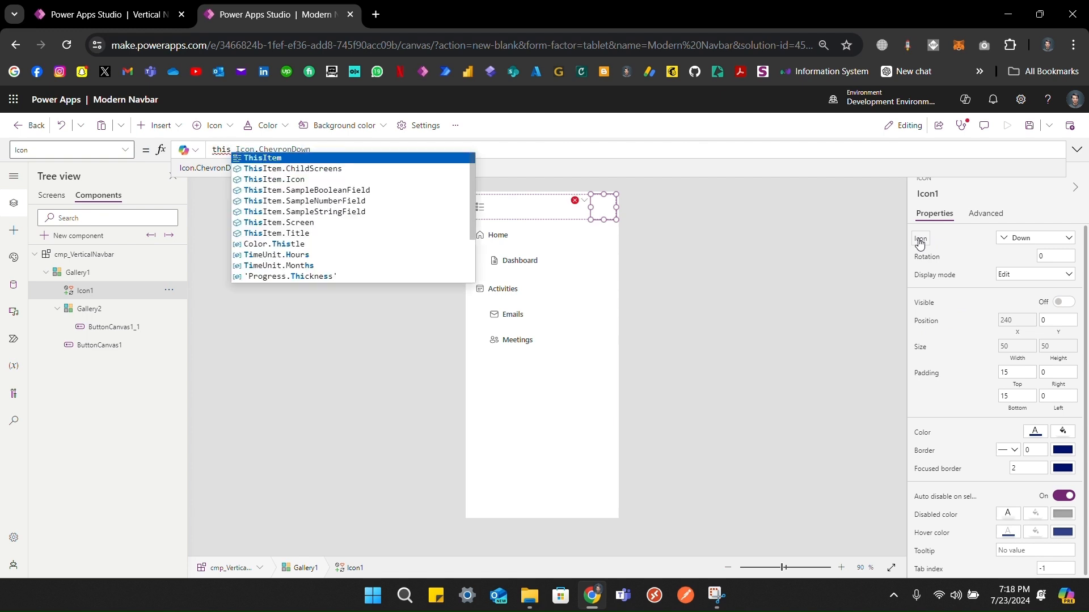
key("BackSpace")
key("BackSpace")
key("BackSpace")
key("BackSpace")
key("BackSpace")
type("If(thi")
key("Tab")
type("in")
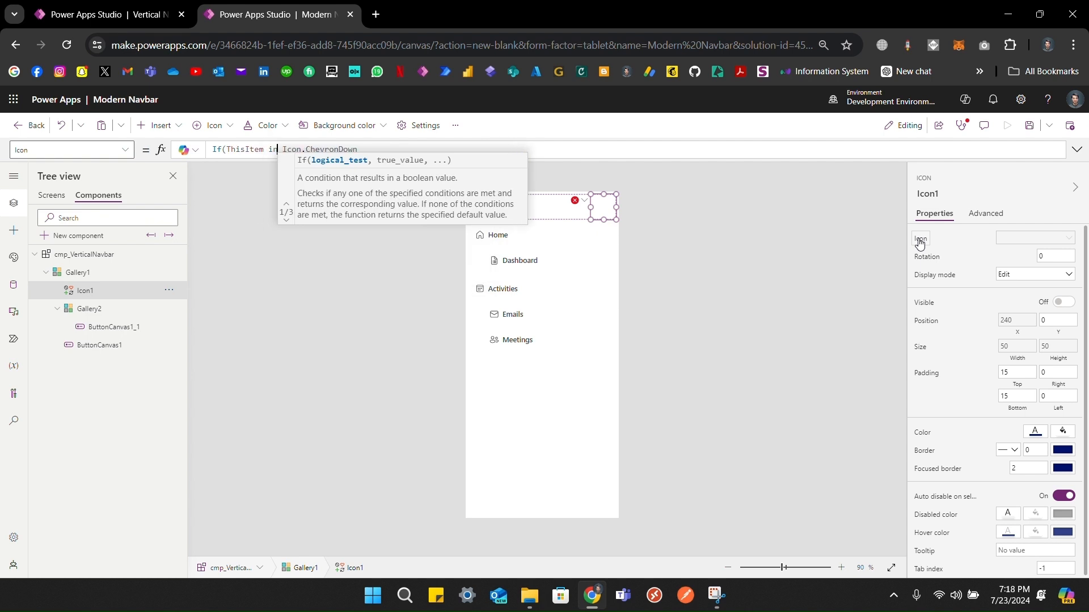
type(" colExpandedItems,")
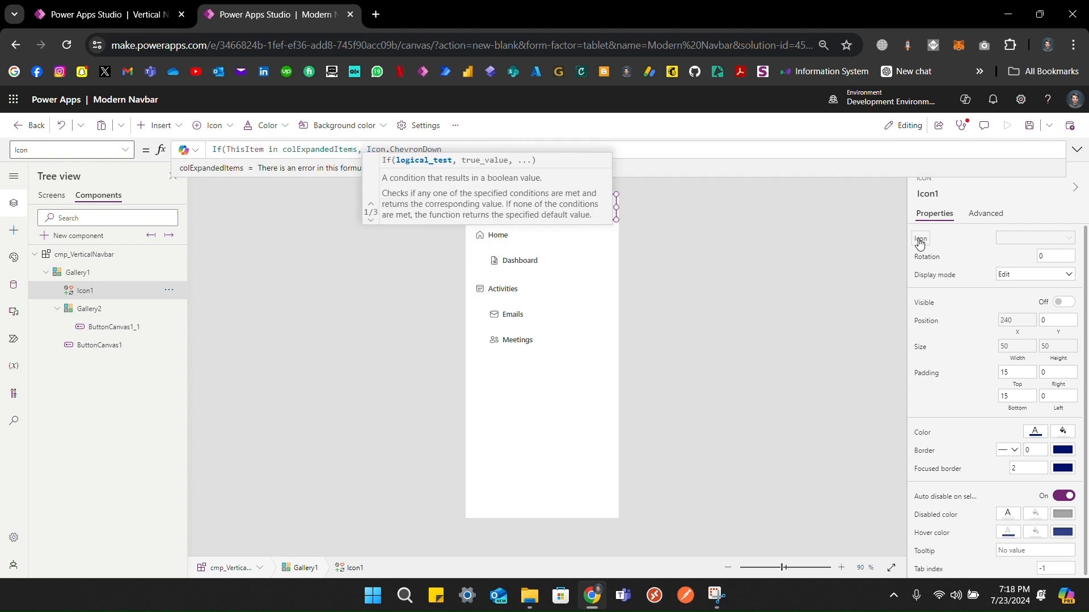
type("Icon.")
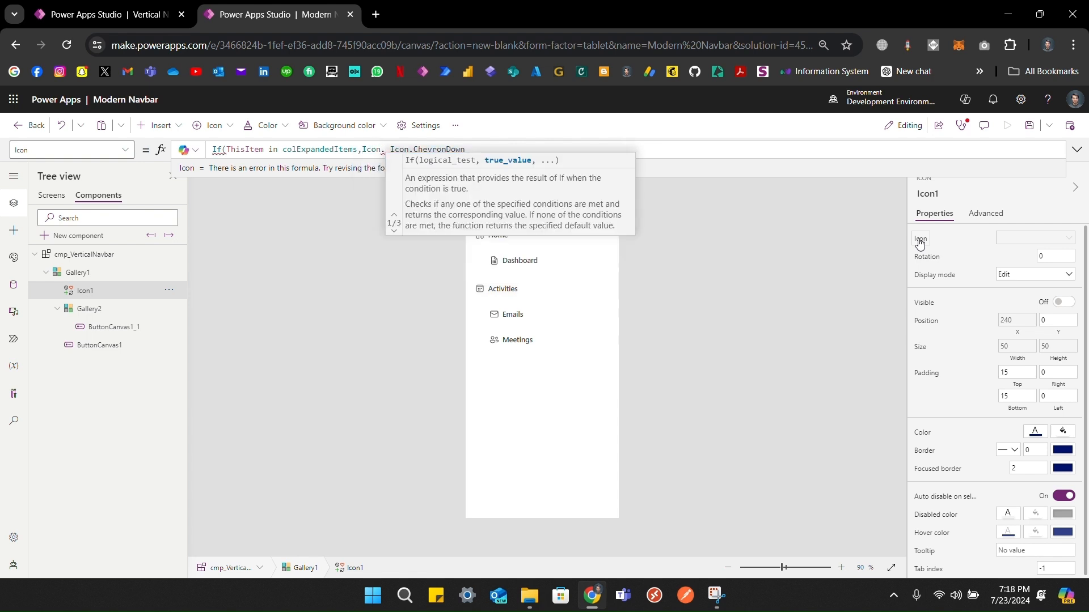
type("UP")
key("BackSpace")
key("BackSpace")
type("CH")
key("Down")
key("Down")
key("Down")
key("Down")
key("Down")
key("Tab")
type(", Icon.ChevronDown)")
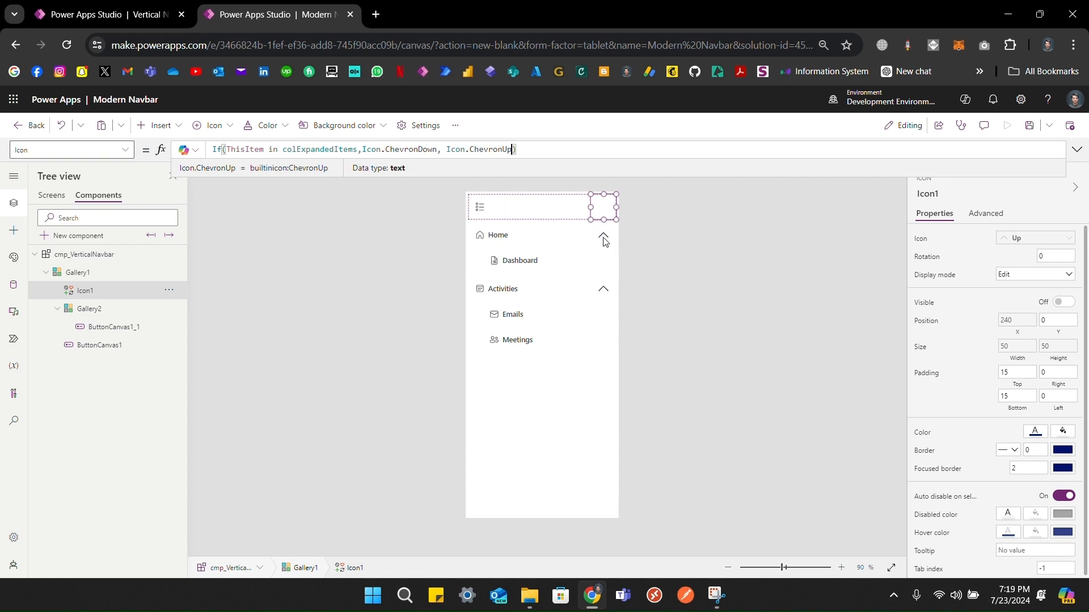
left_click(603, 240, "alt")
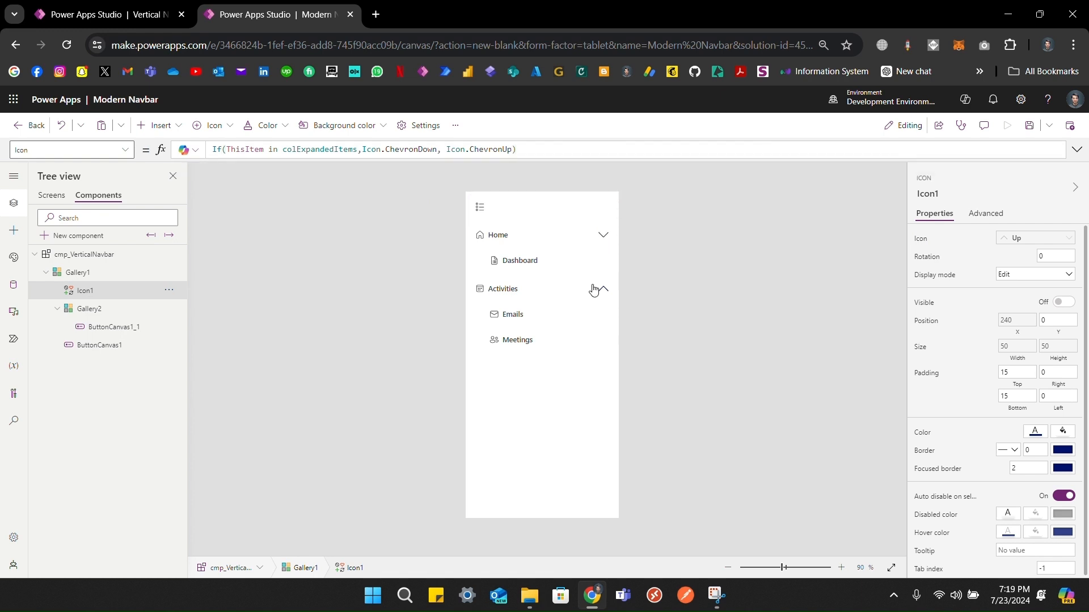
Step: Toggle the Home chevron several times to confirm it flips between up and down
left_click(604, 241, "alt")
left_click(604, 241, "alt")
left_click(604, 242, "alt")
left_click(606, 236, "alt")
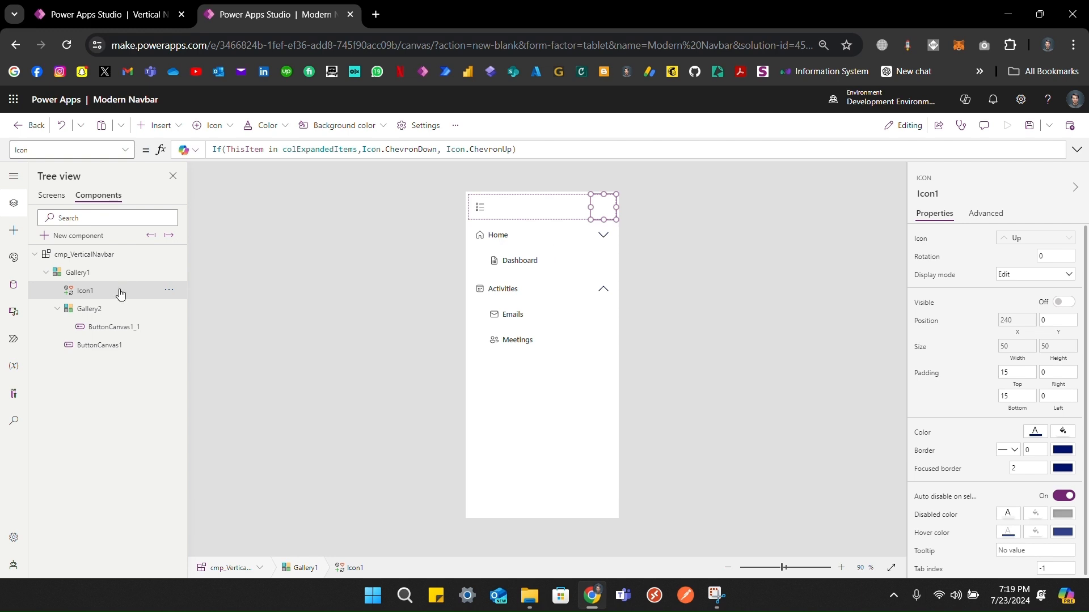
Step: Wrap Gallery2's Height in If(ThisItem in colExpandedItems, Self.AllItemsCount*Self.TemplateHeight, 0)
left_click(89, 309)
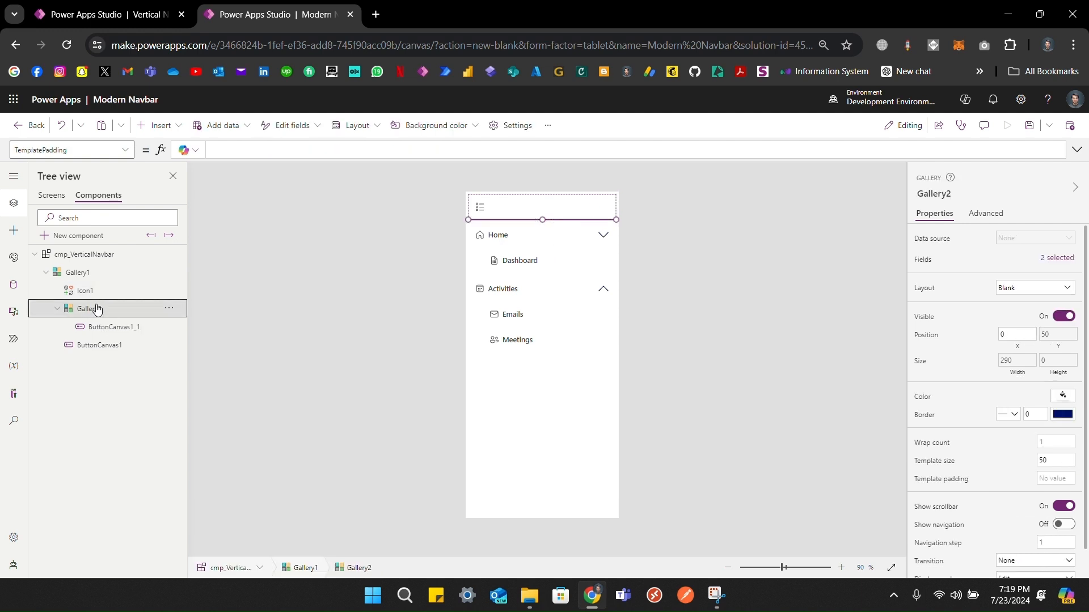
left_click(1058, 361)
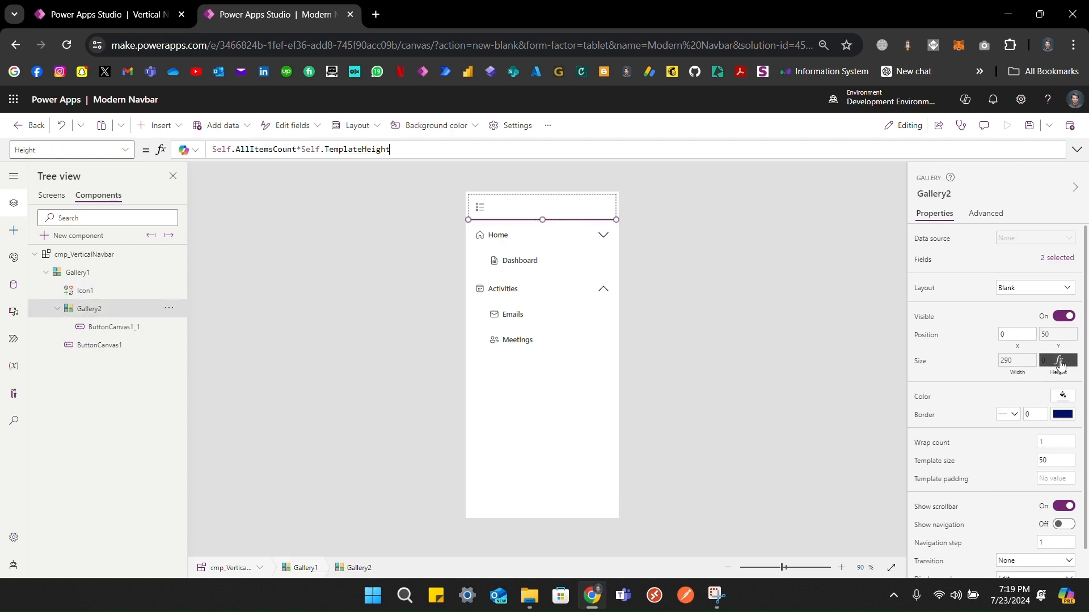
key("Home")
type("If(")
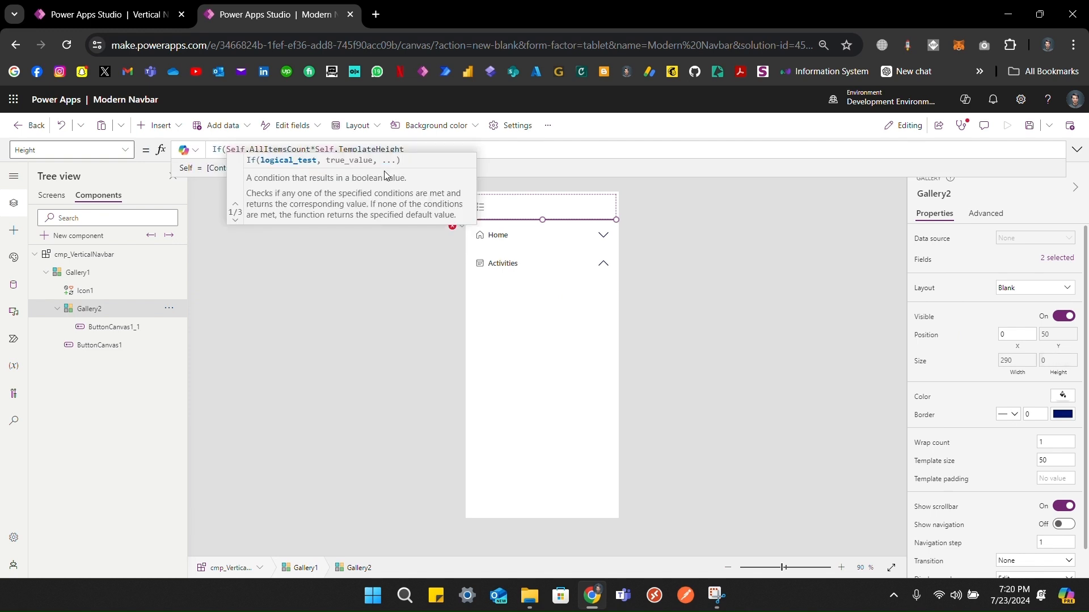
type("colExpandedItems")
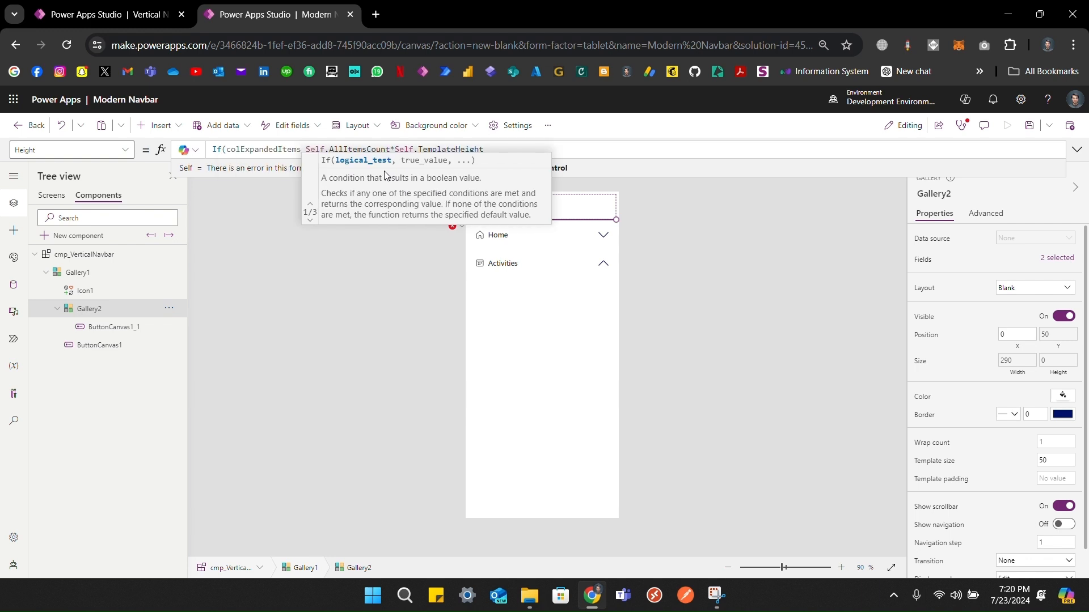
key("ctrl+z")
type("thisItem")
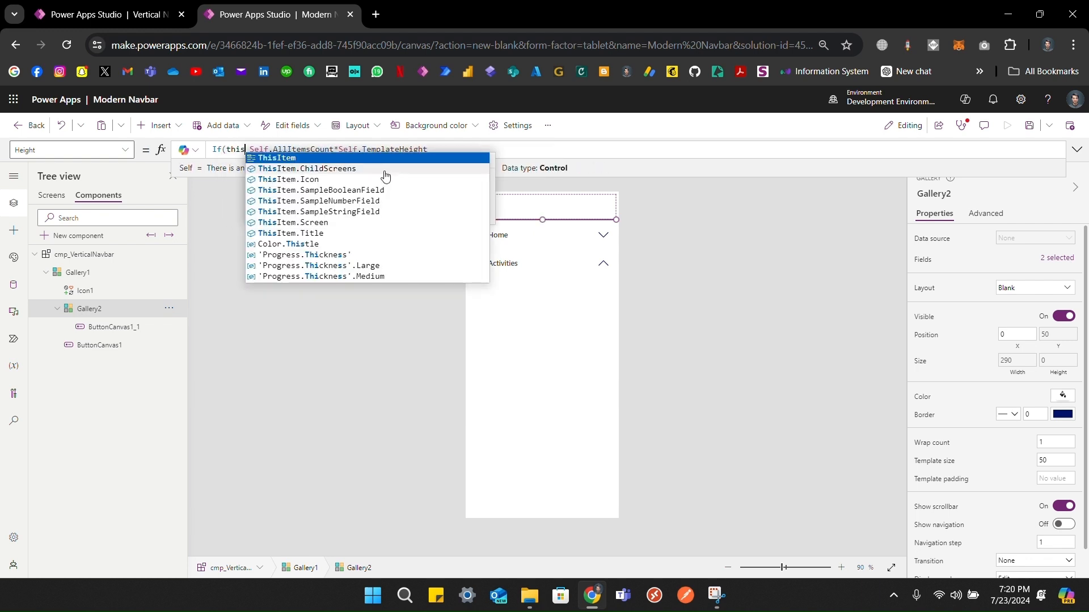
type(" i")
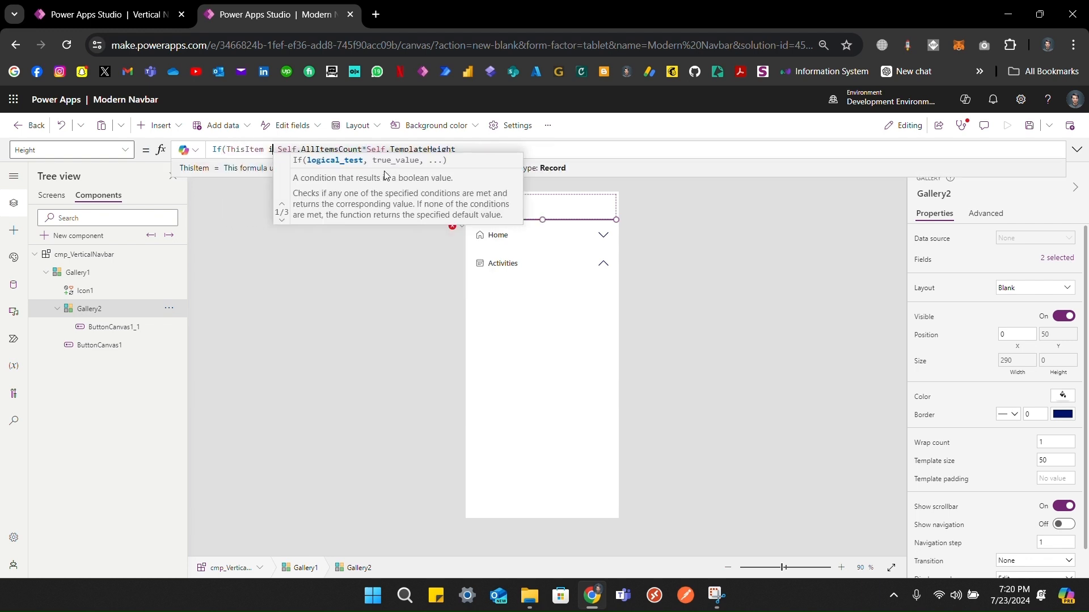
type("n colExpandedItems,")
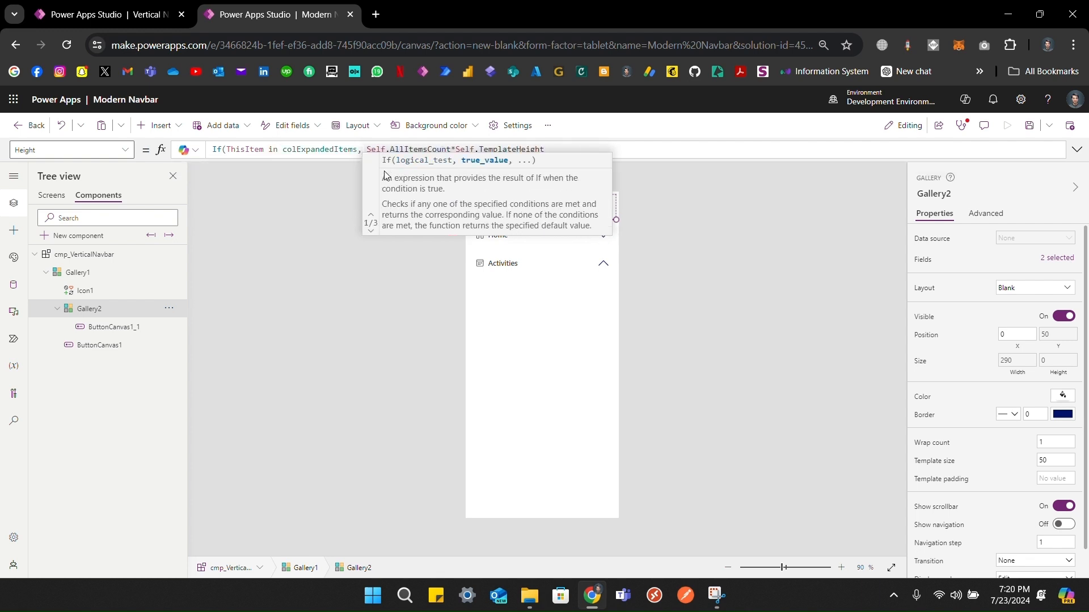
key("Right")
key("Right")
key("Right")
key("Right")
key("Right")
key("Right")
key("Right")
key("Right")
key("Right")
key("Right")
key("Right")
key("Right")
key("Right")
key("Right")
key("Right")
key("Right")
key("Right")
key("Right")
key("Right")
key("Right")
key("Right")
key("Right")
key("Right")
key("Right")
key("Right")
key("Right")
key("Right")
key("Right")
key("Right")
key("Right")
key("Right")
key("Right")
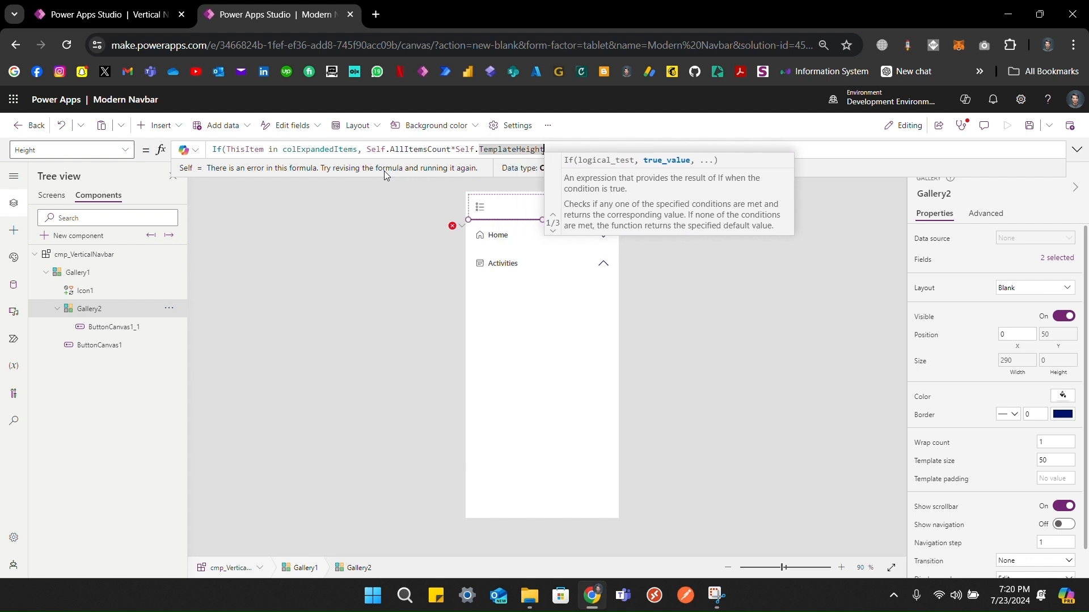
type(")")
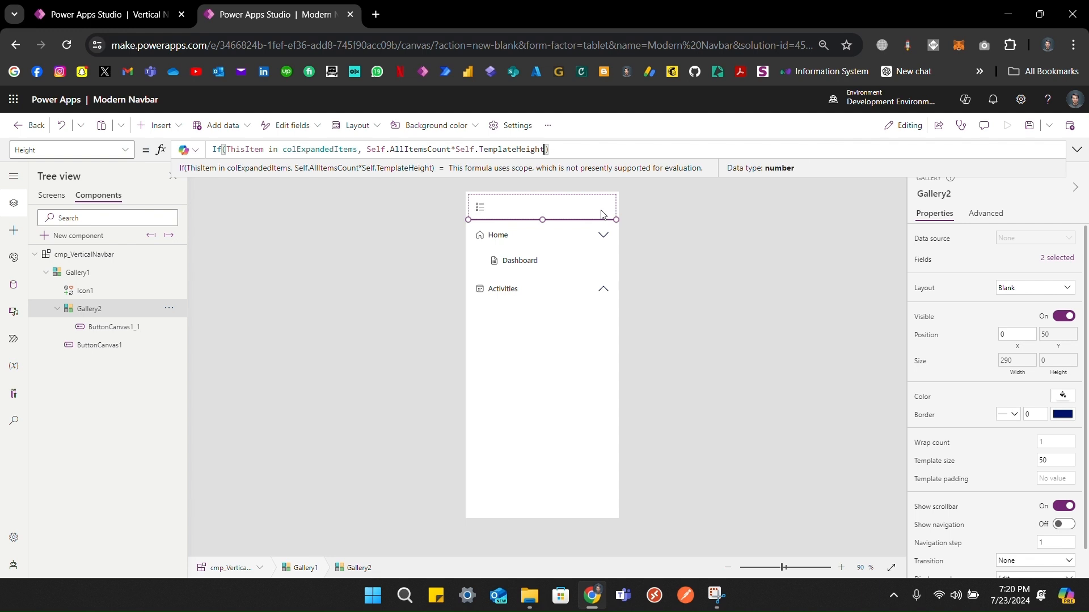
type(",0")
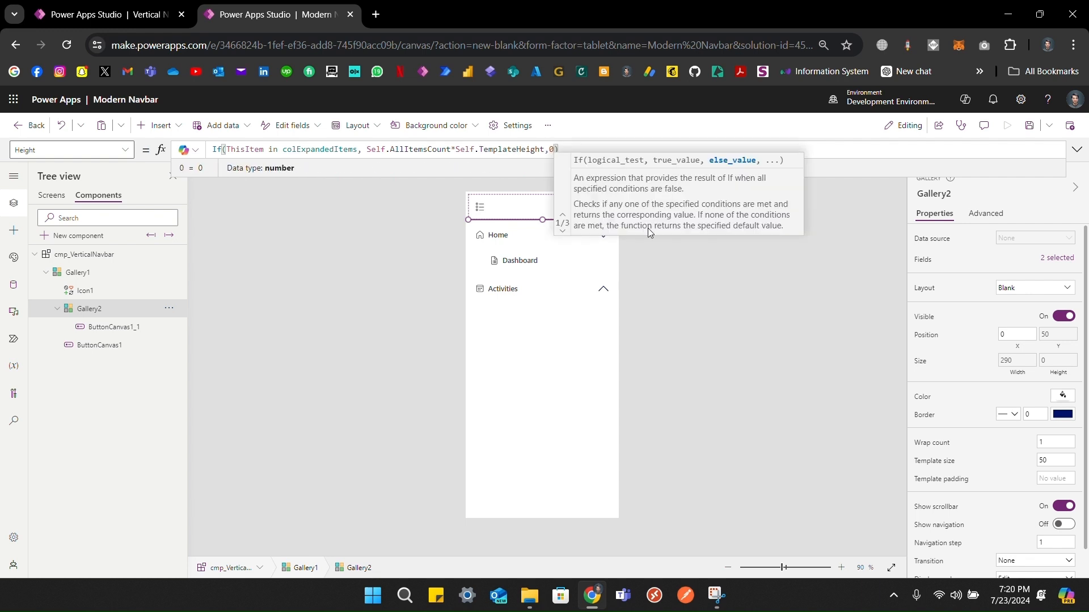
left_click(691, 258)
Step: Toggle Home and Activities to confirm Dashboard, Emails and Meetings collapse and expand
left_click(604, 290)
left_click(603, 237)
left_click(603, 237)
left_click(605, 290)
left_click(604, 290)
left_click(605, 236)
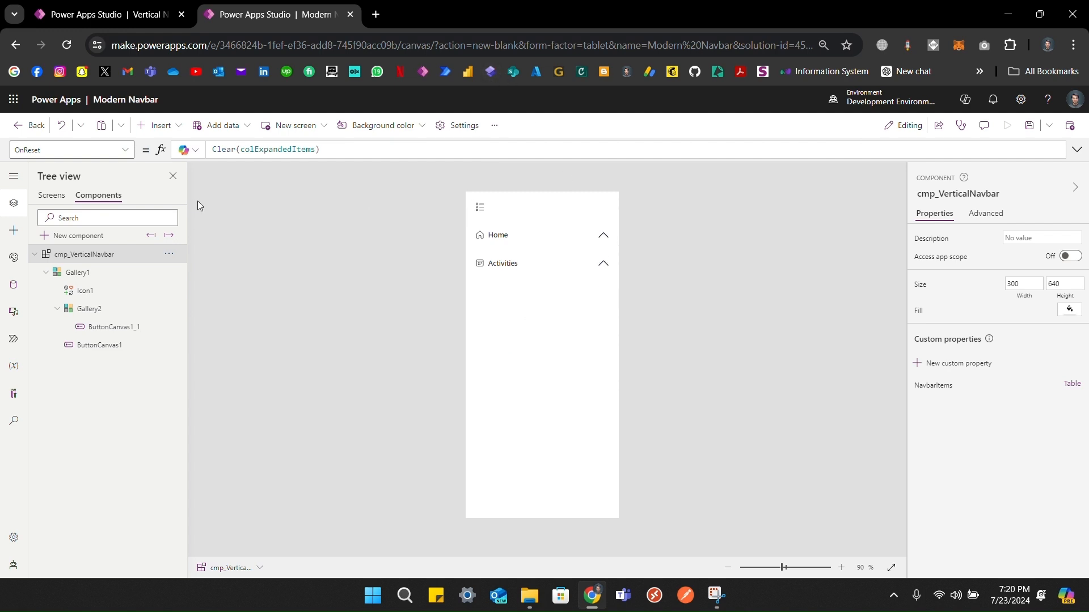
left_click(51, 195)
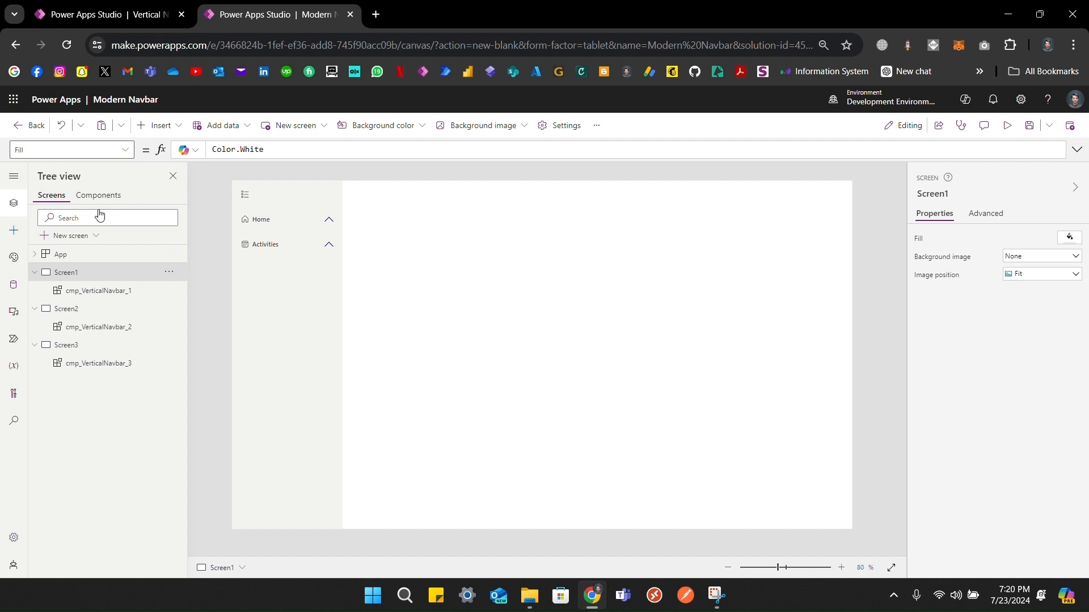
left_click(332, 243)
left_click(329, 222)
left_click(329, 267)
left_click(329, 220)
left_click(333, 246)
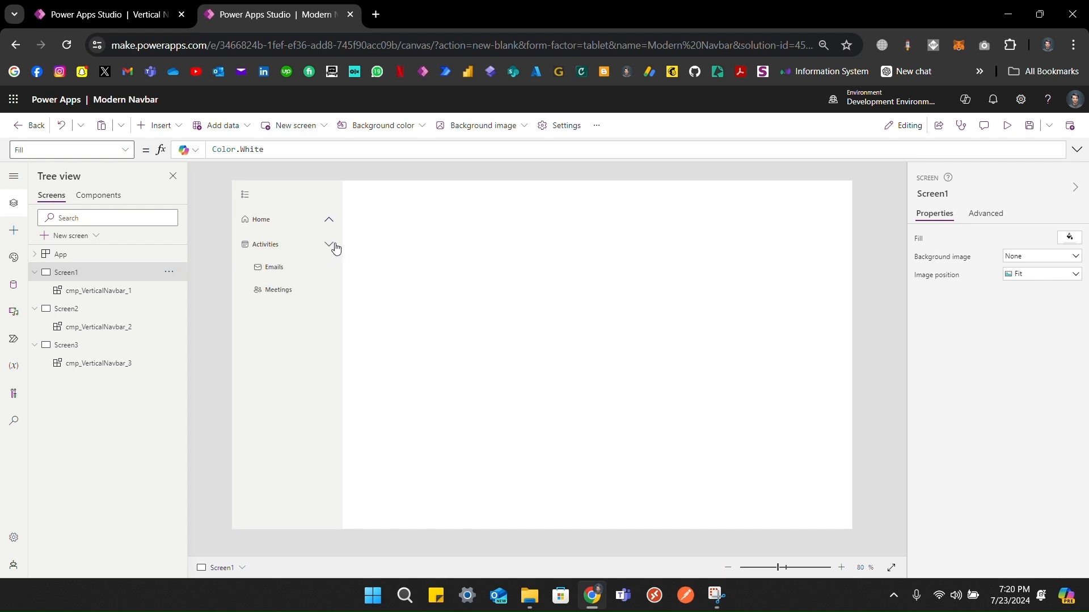
left_click(294, 276, "alt")
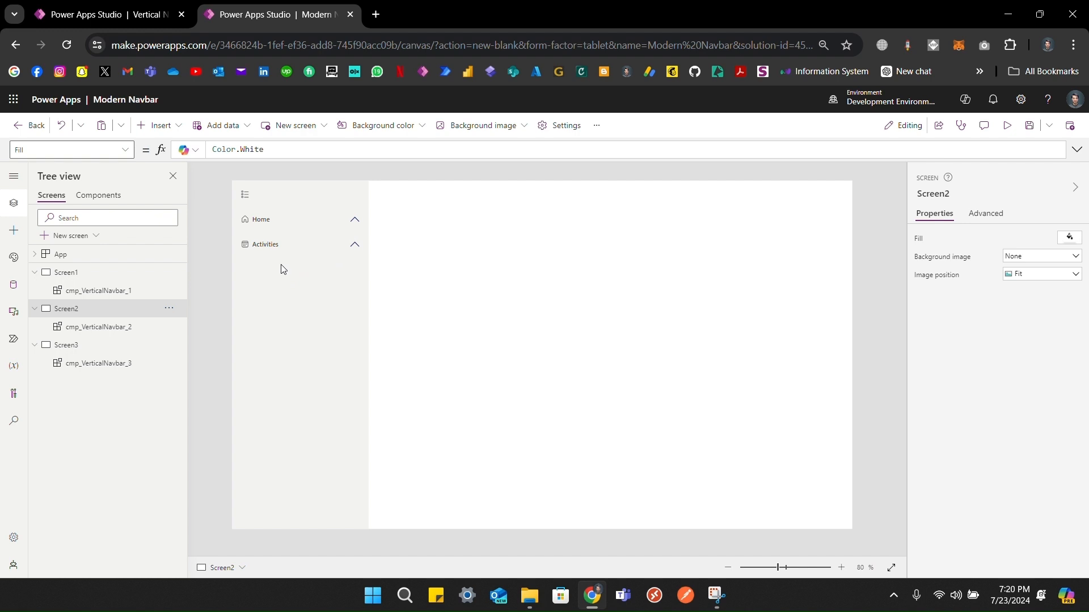
left_click(355, 245)
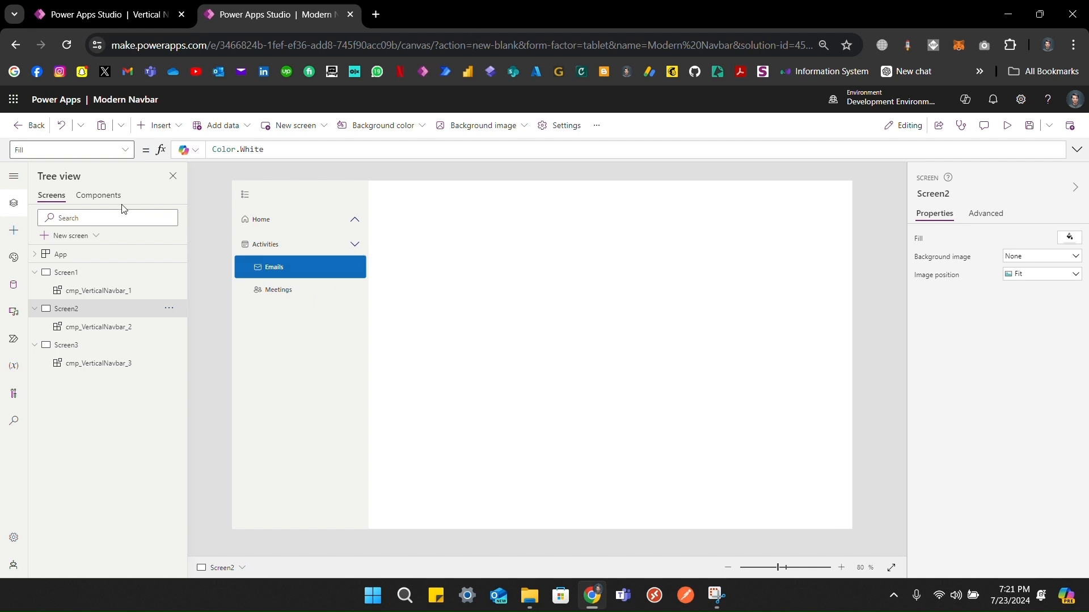
left_click(101, 197)
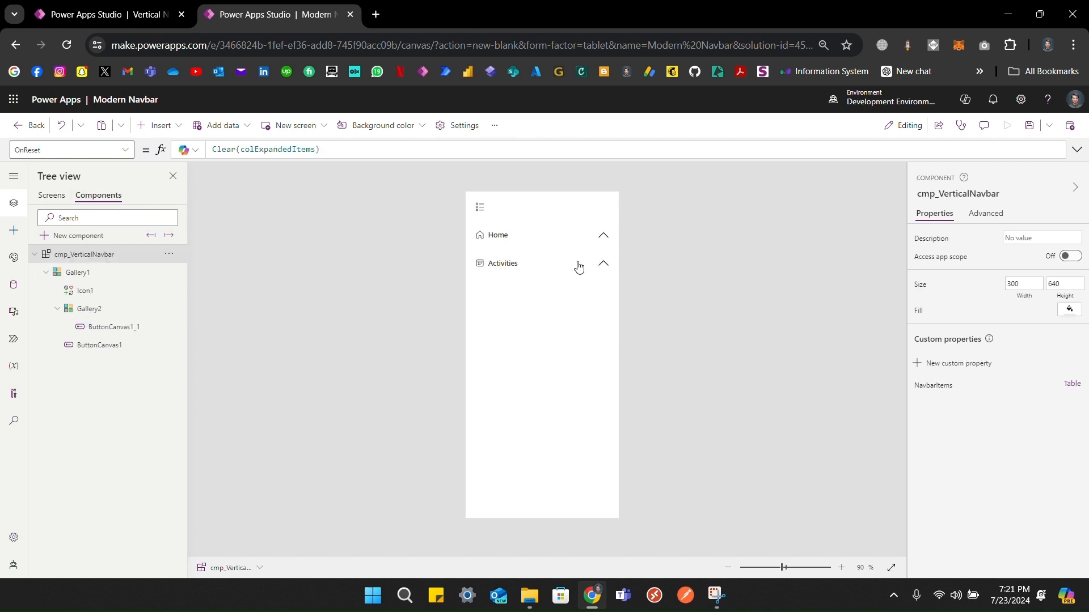
left_click(461, 24)
left_click(102, 292)
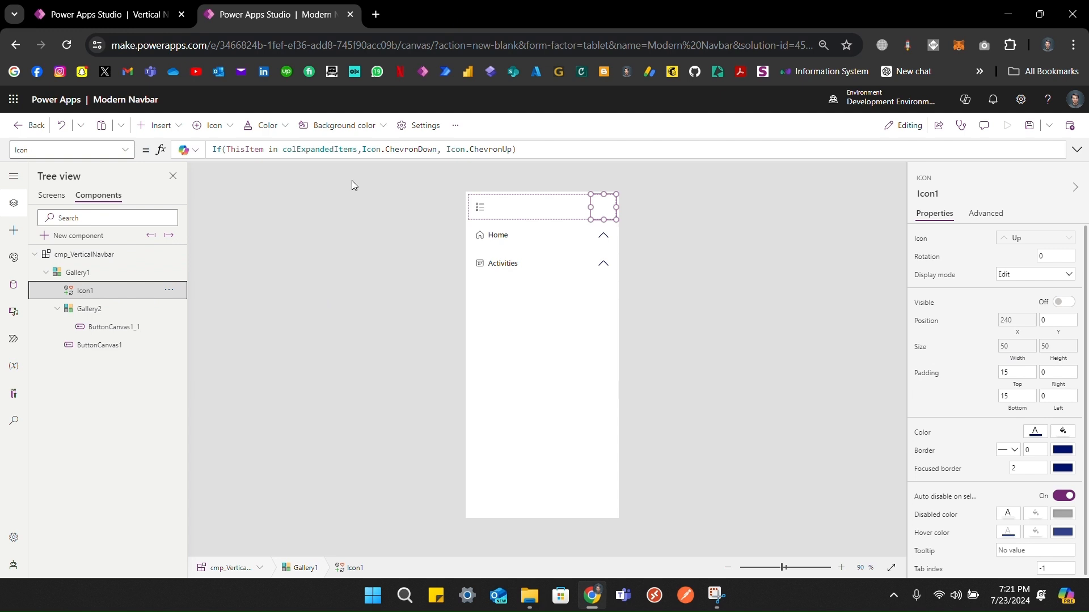
Step: Add '|| App.ActiveScreen in ThisItem.ChildScreens.Screen' to Icon1's Icon condition
left_click(358, 150)
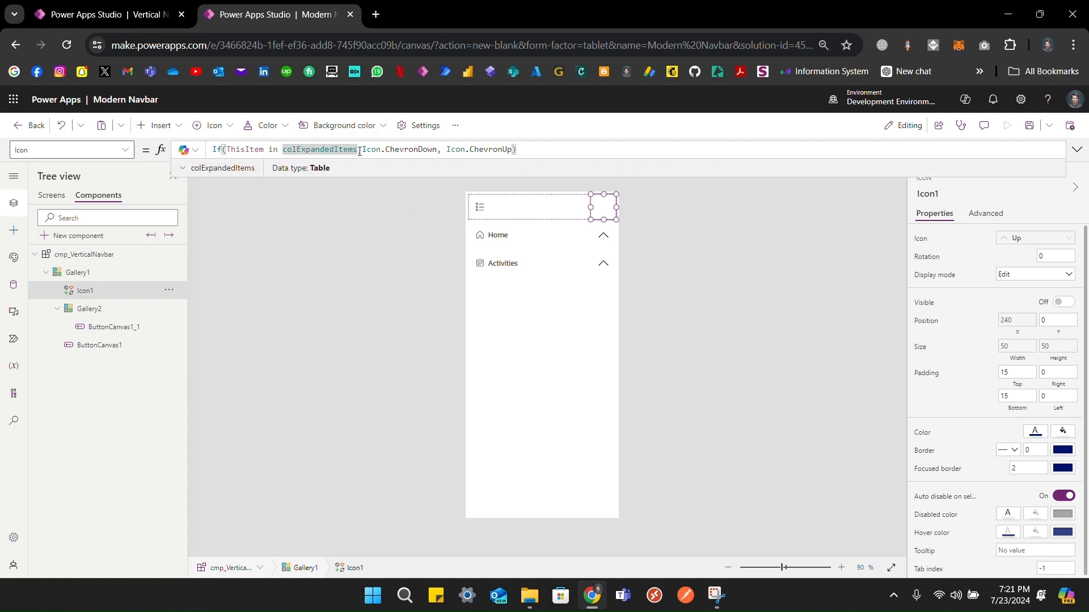
type("|")
type("| th")
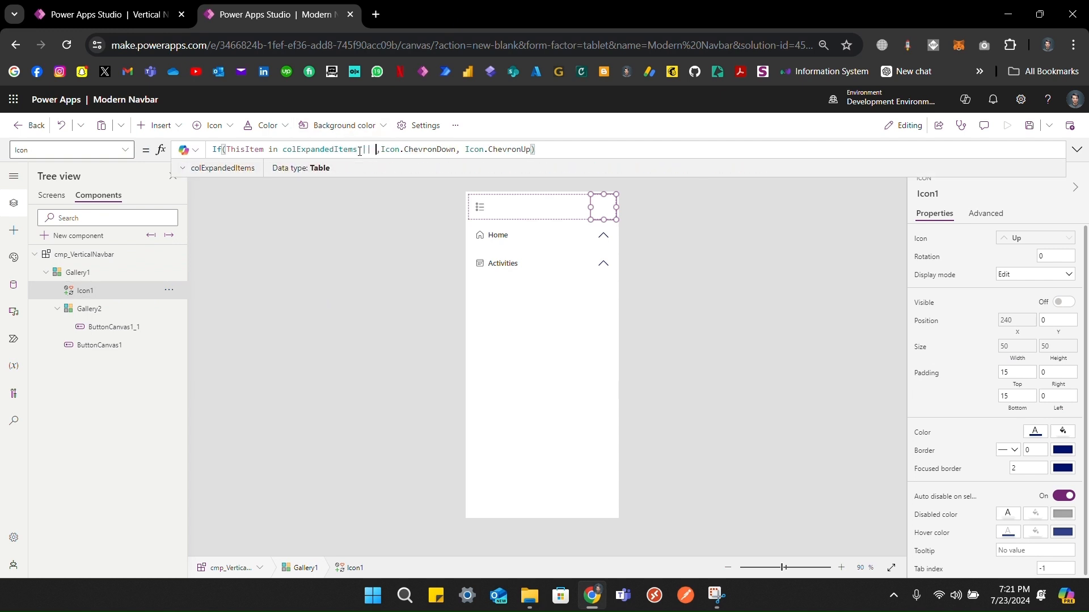
key("BackSpace")
key("BackSpace")
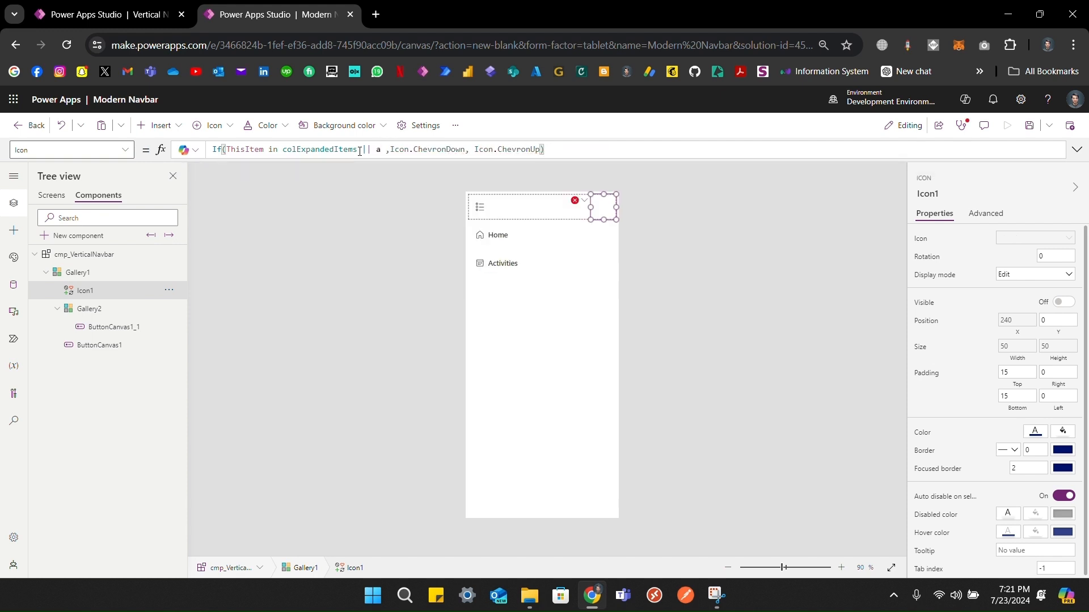
type("app")
key("BackSpace")
key("BackSpace")
key("BackSpace")
type("App.ActiveScreen ")
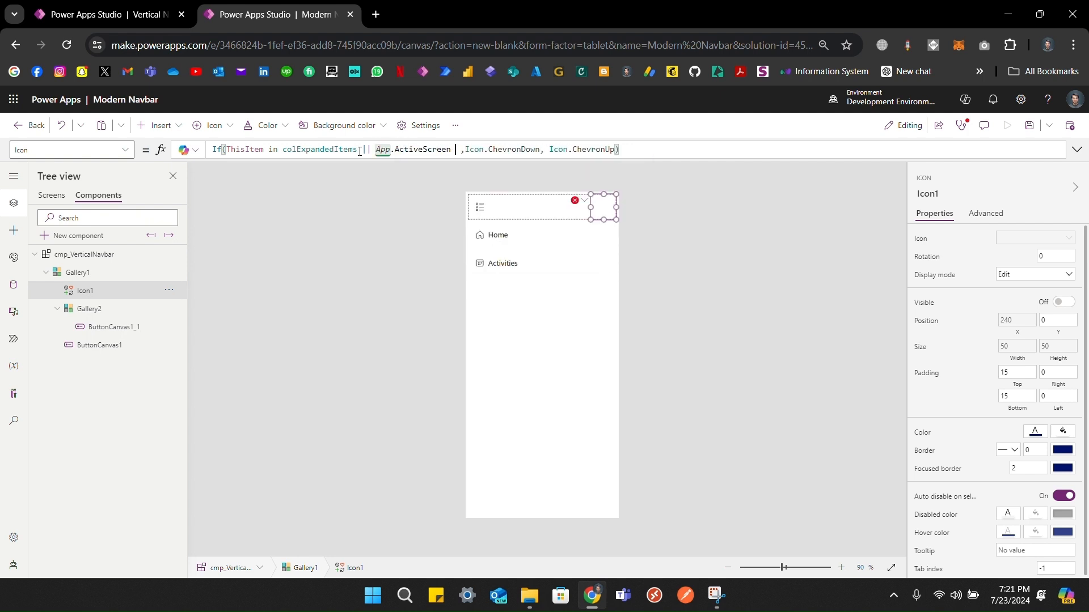
type("in ")
type("This")
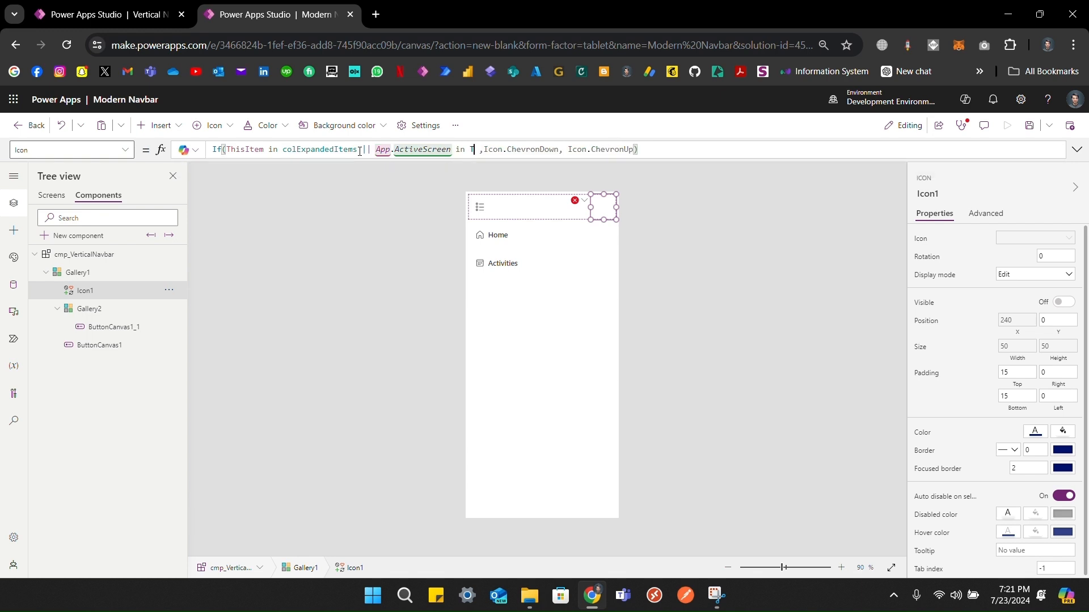
key("Down")
key("Down")
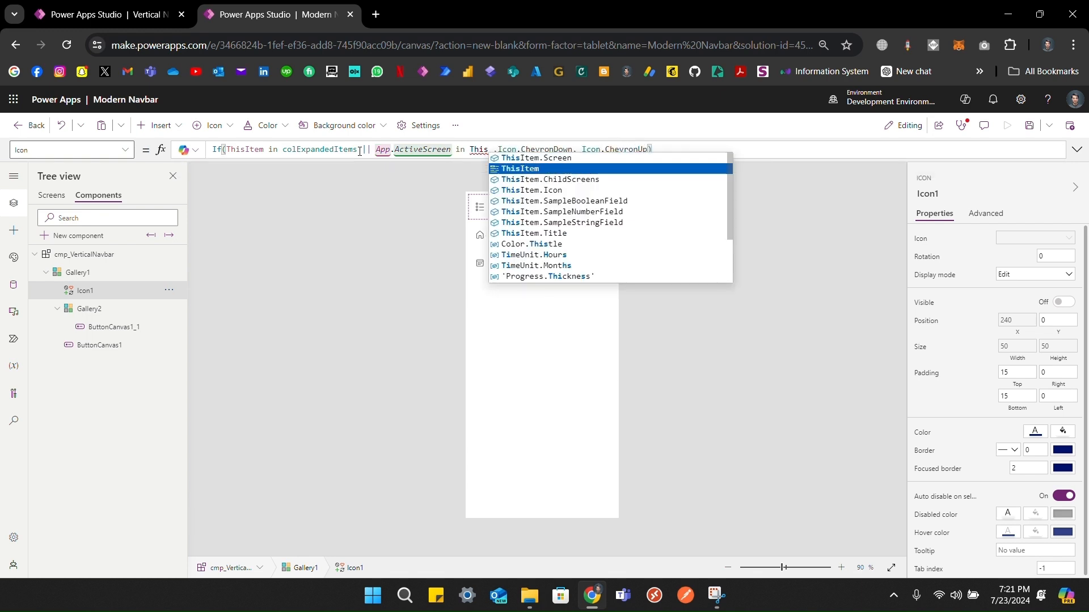
key("Tab")
type(".")
type("Screens.Screen")
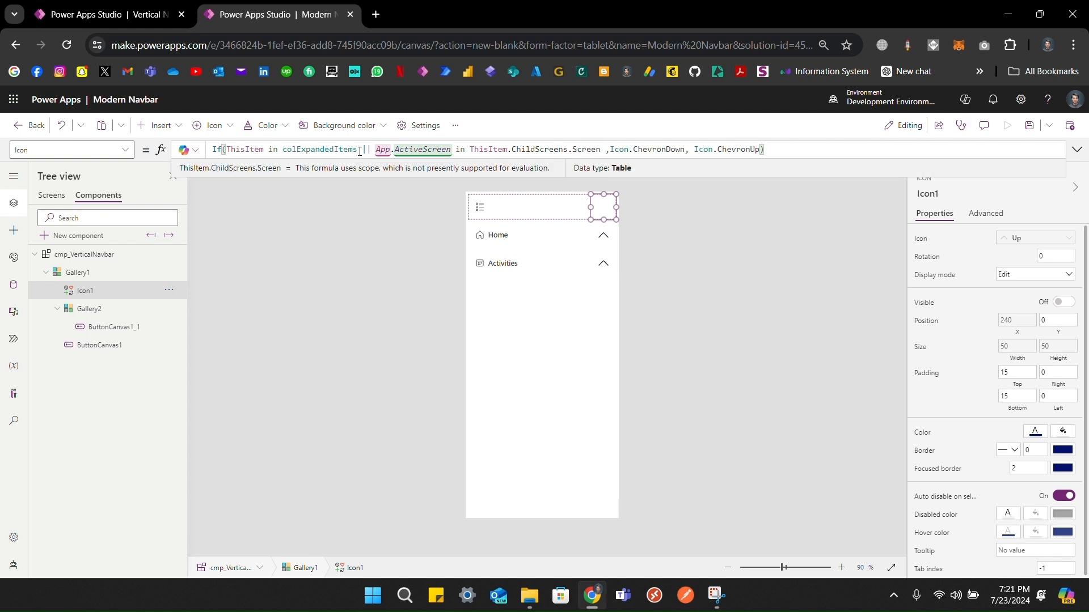
key("shift+Left")
key("shift+Left")
key("shift+Left")
key("shift+Left")
key("shift+Left")
key("shift+Left")
key("shift+Left")
key("shift+Left")
key("shift+Left")
key("shift+Left")
key("shift+Left")
key("shift+Left")
key("shift+Left")
key("shift+Left")
key("shift+Left")
key("shift+Left")
key("shift+Left")
key("shift+Left")
key("shift+Left")
key("shift+Left")
key("shift+Left")
key("shift+Left")
key("shift+Left")
key("shift+Left")
key("shift+Left")
key("shift+Left")
key("shift+Left")
key("shift+Left")
key("shift+Left")
key("shift+Left")
key("shift+Left")
key("shift+Left")
key("shift+Left")
key("shift+Left")
key("ctrl+c")
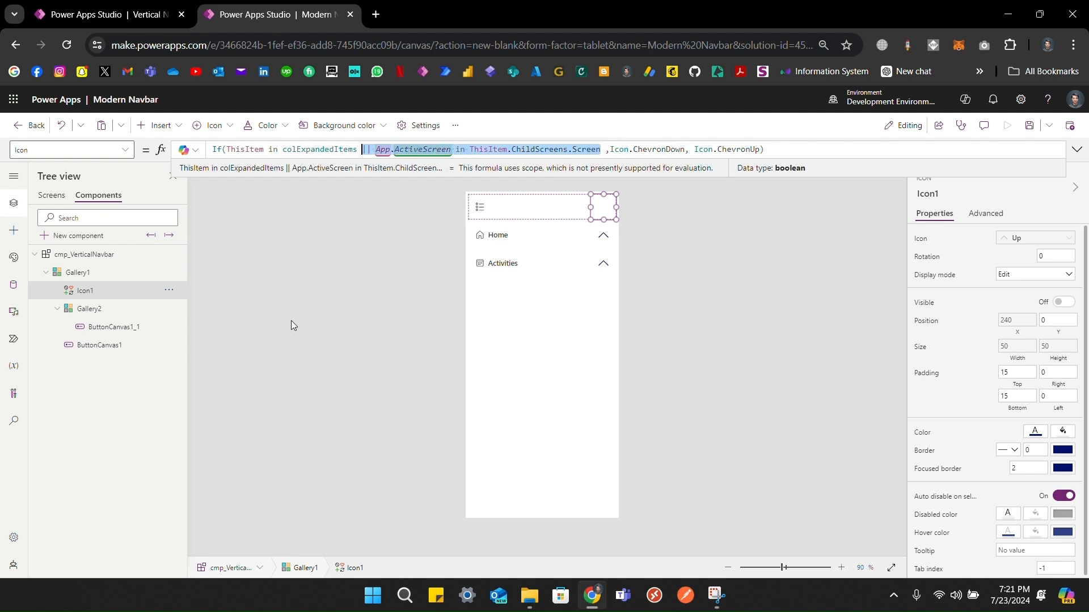
Step: Add the same active-screen condition to Gallery2's Height formula, then return to the screens
left_click(93, 311)
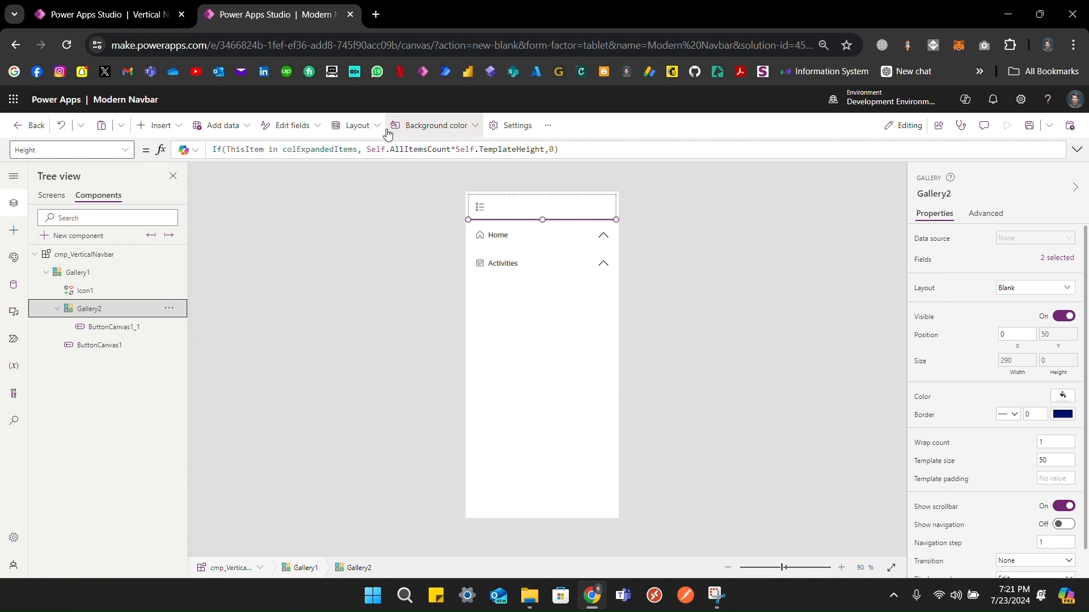
left_click(358, 149)
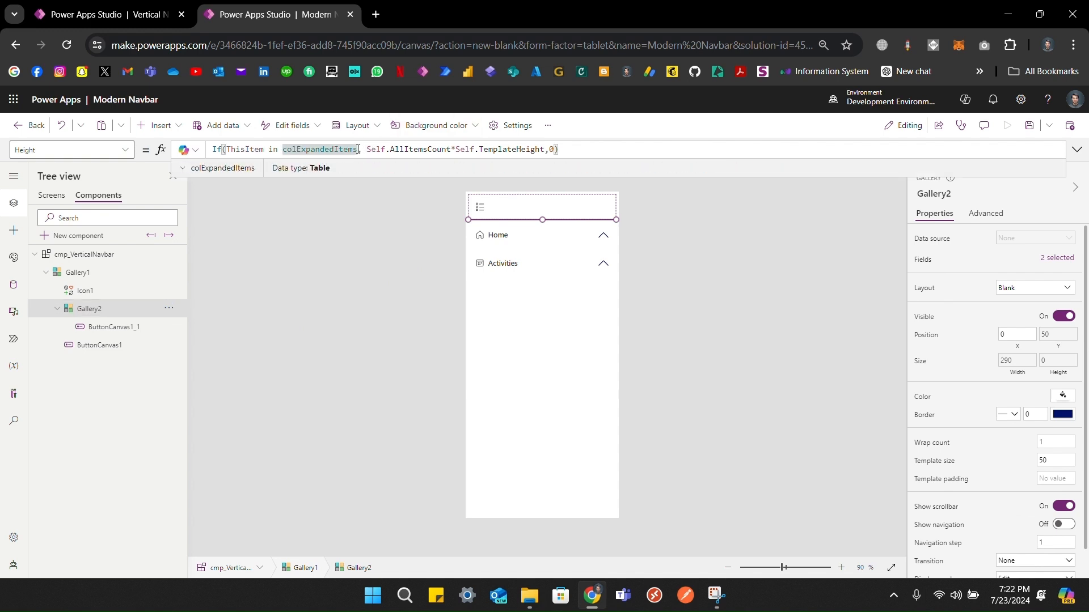
key("ctrl+v")
type("|")
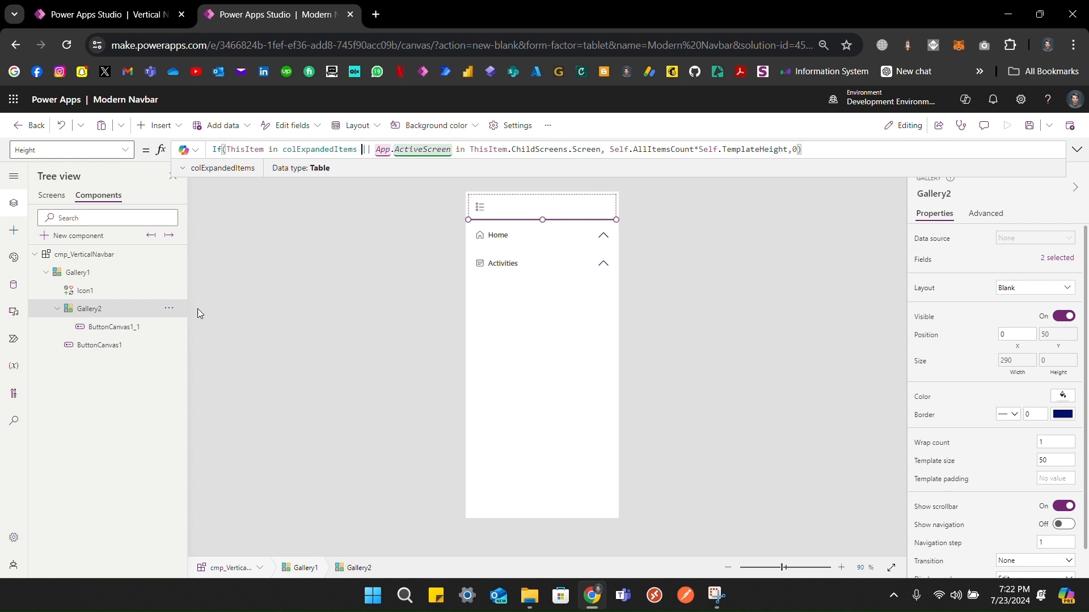
left_click(50, 198)
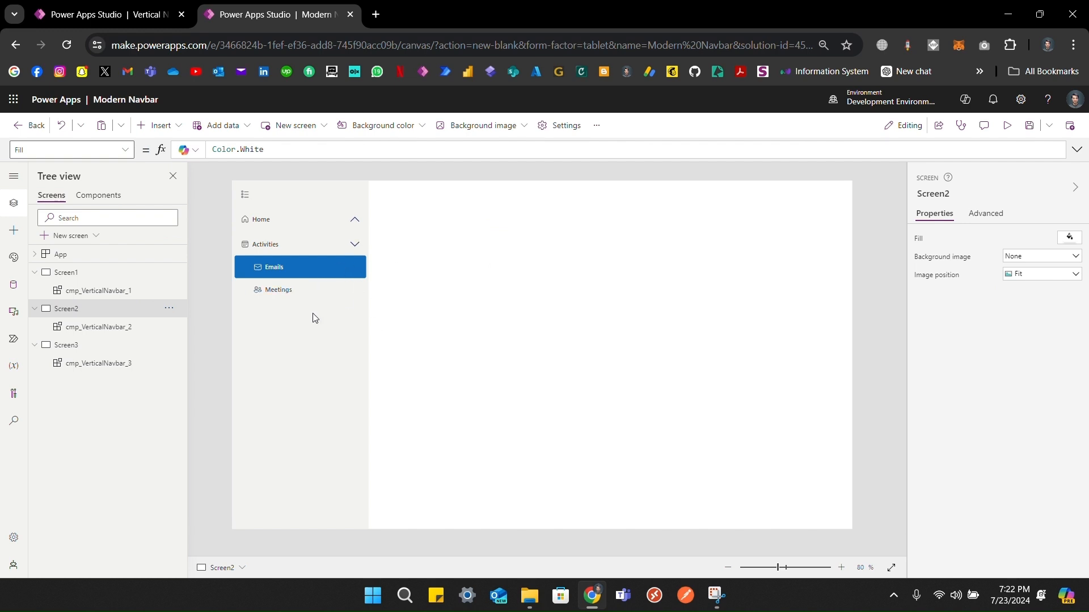
Step: Expand Home in the navbar and go to Screen1 via its Dashboard item
left_click(356, 220)
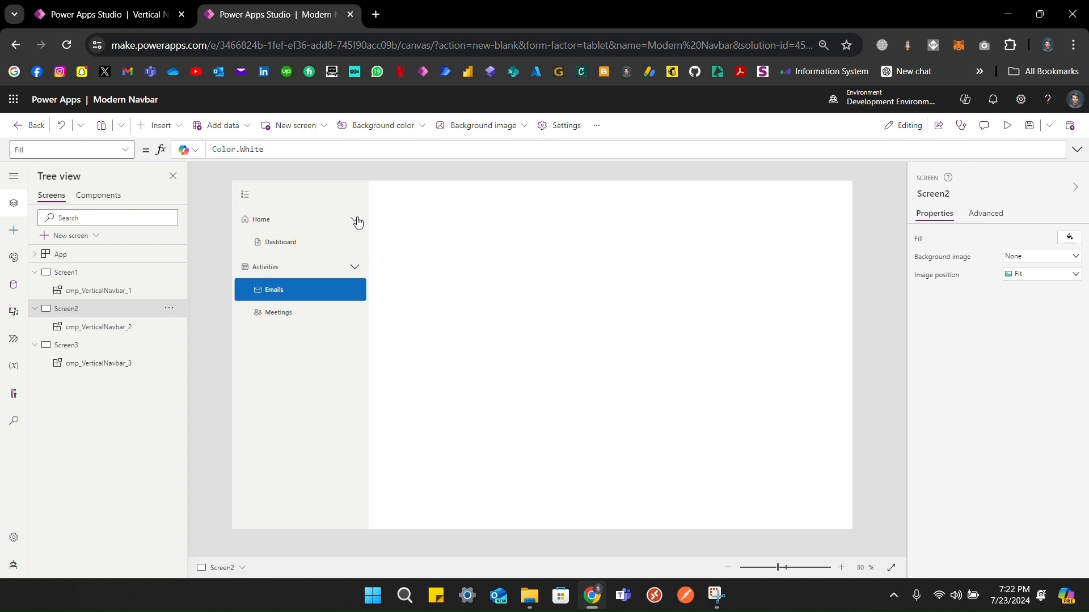
left_click(295, 243, "alt")
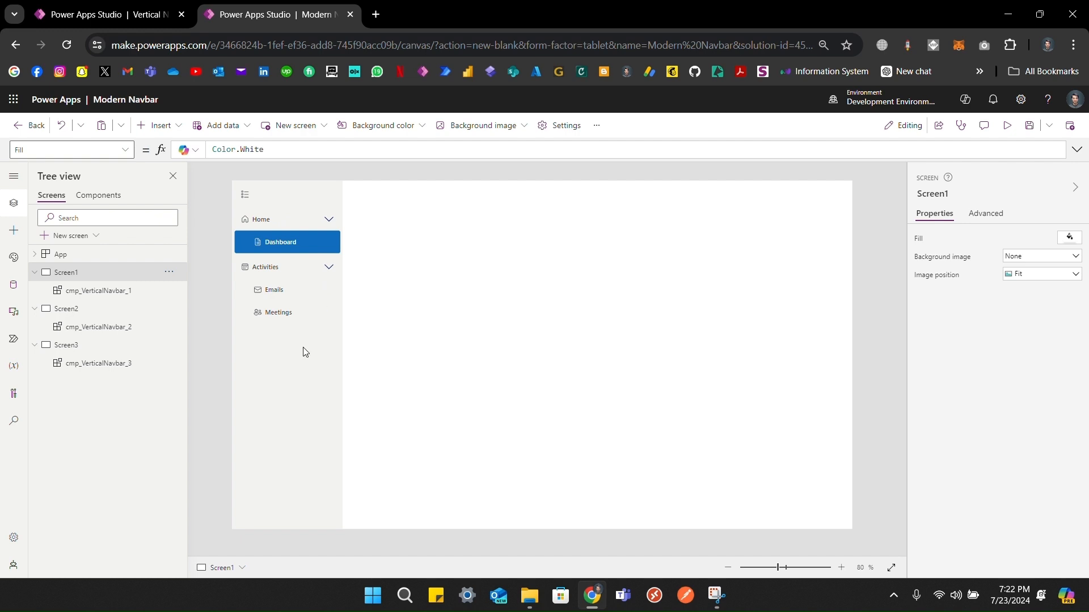
left_click(69, 148)
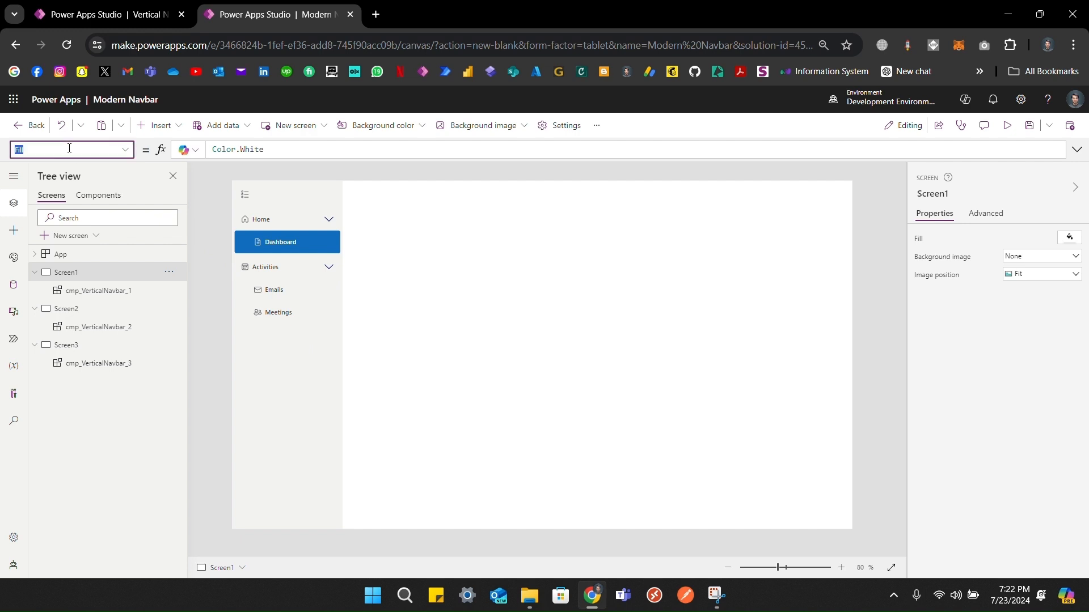
Step: Set Screen1's OnVisible to Reset(cmp_VerticalNavbar_1)
type("OnVisible")
left_click(217, 146)
type("Reset()")
type("cem")
key("BackSpace")
key("BackSpace")
type("mp_VerticalNavbar_1")
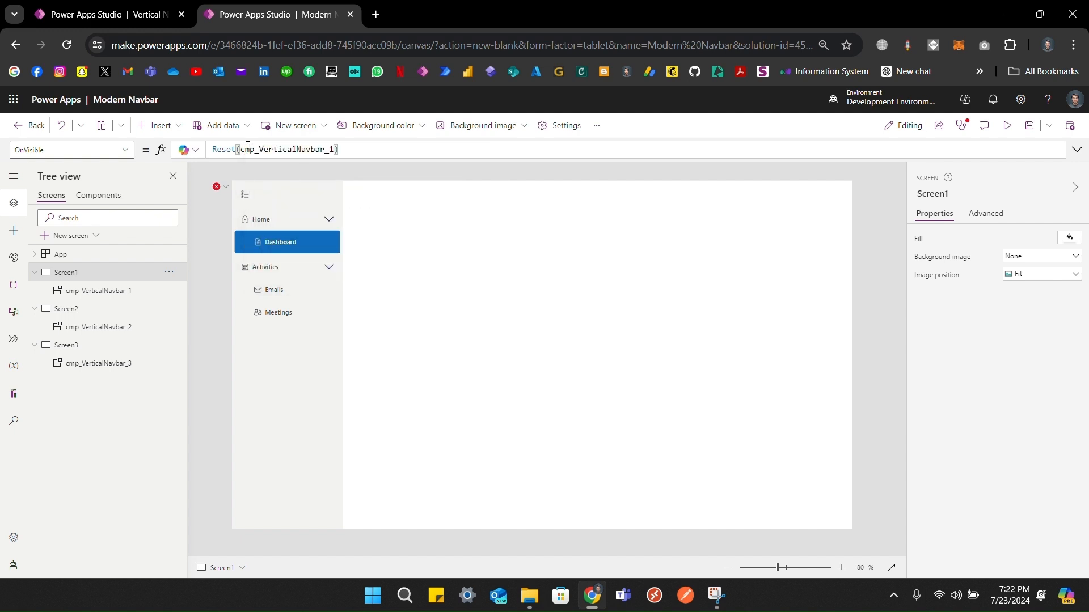
key("ctrl+a")
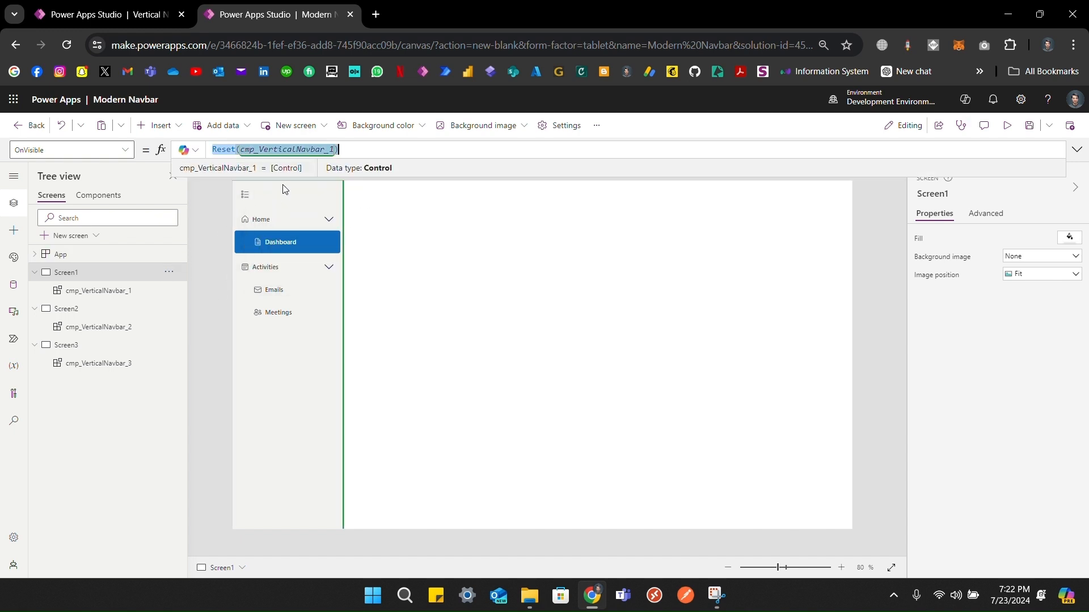
Step: Set Screen2's OnVisible to Reset(cmp_VerticalNavbar_2)
left_click(85, 306)
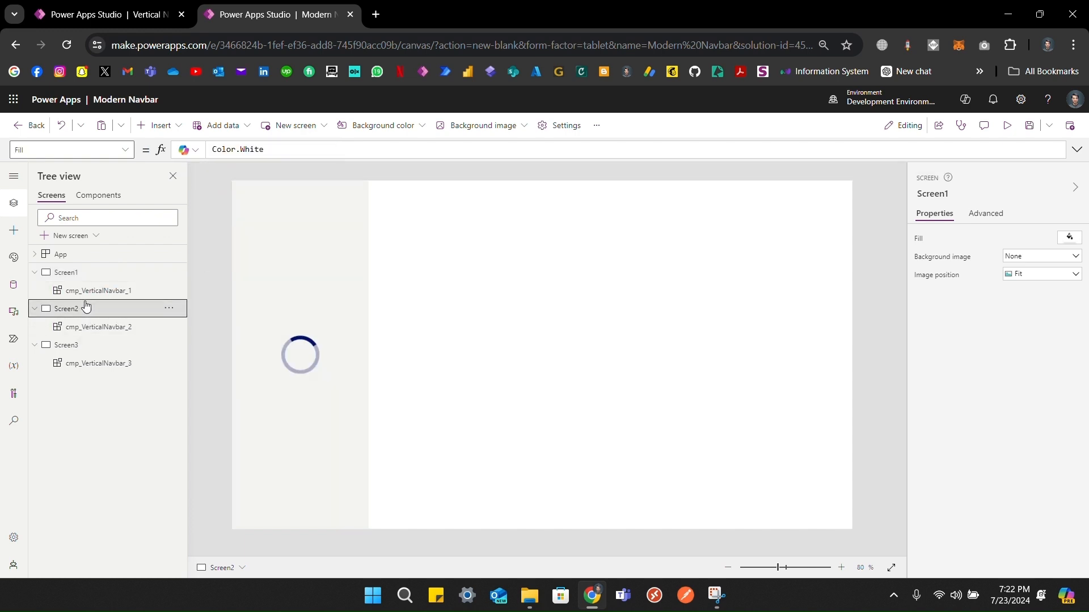
left_click(80, 146)
type("OnVisible")
key("Return")
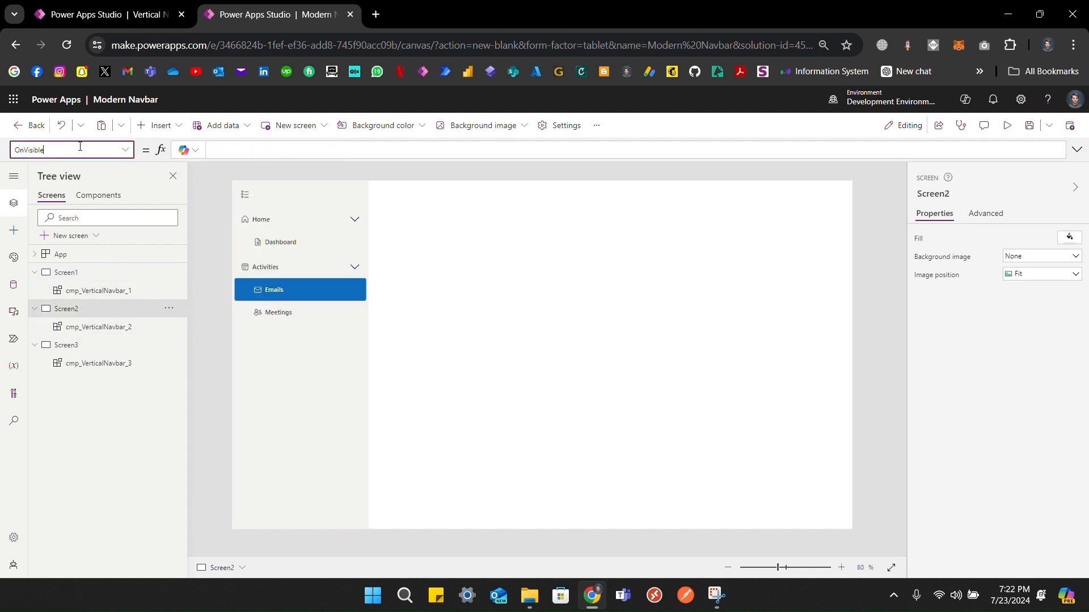
left_click(278, 147)
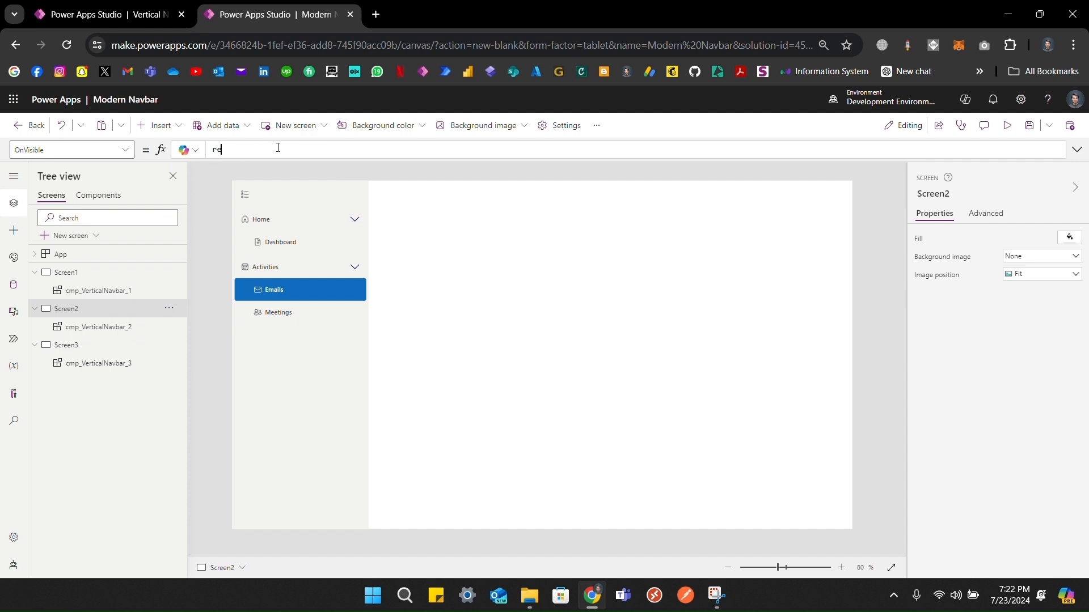
type("reset(cmp")
key("BackSpace")
key("BackSpace")
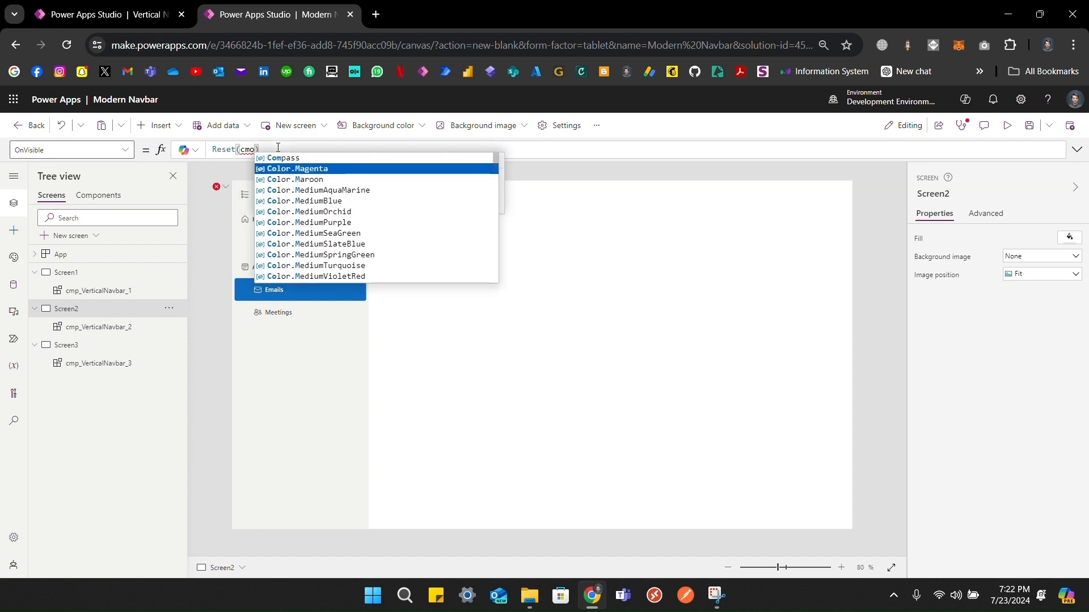
key("Down")
key("Tab")
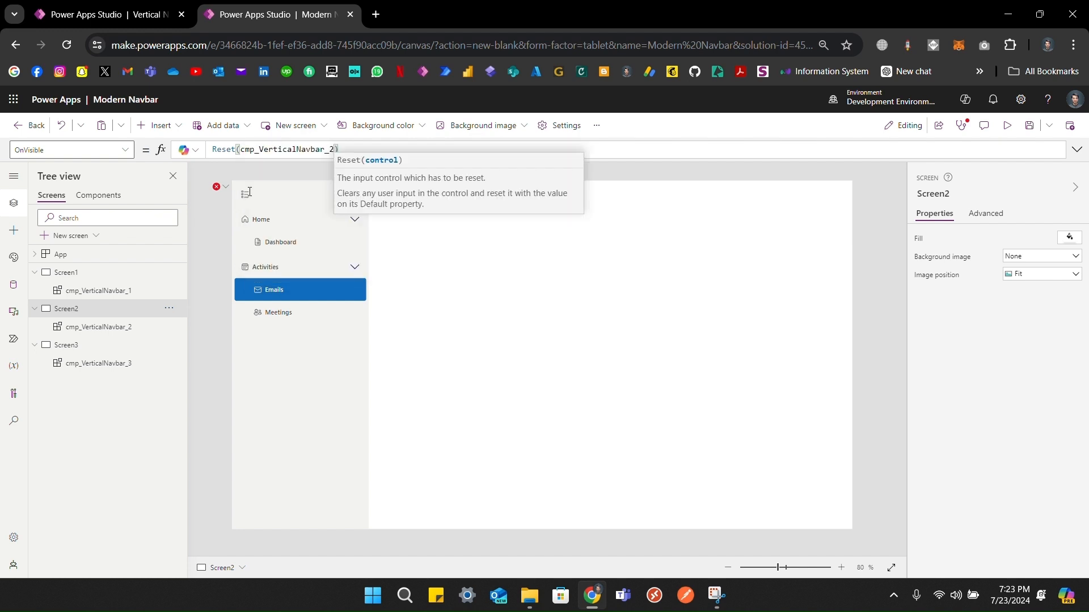
Step: Set Screen3's OnVisible to Reset(cmp_VerticalNavbar_3) and expand Home in its navbar
left_click(95, 350)
left_click(83, 148)
type("OnVisible")
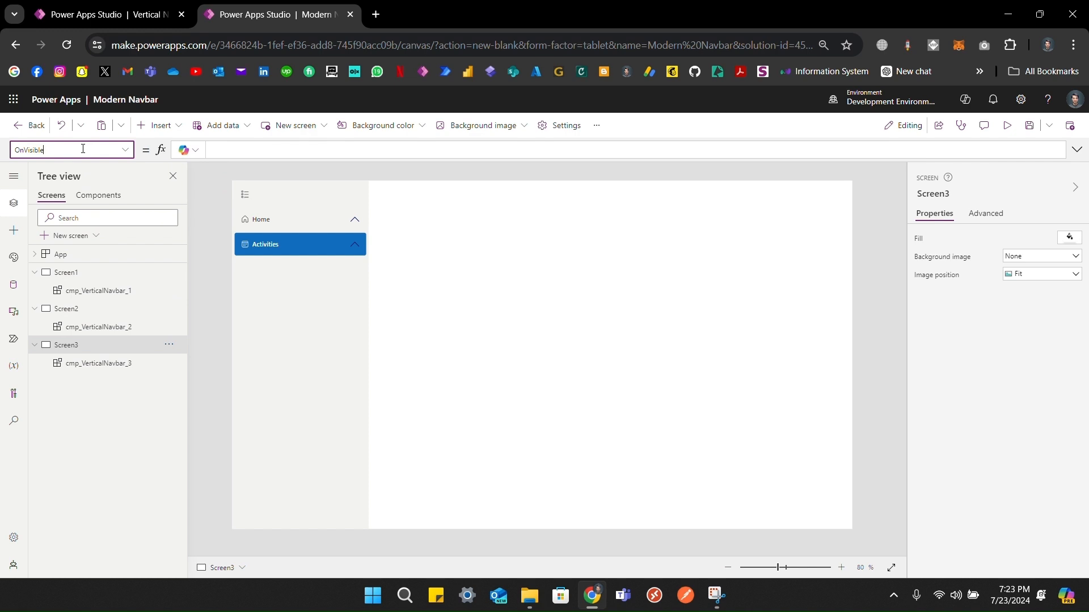
key("Tab")
type("reset")
key("Tab")
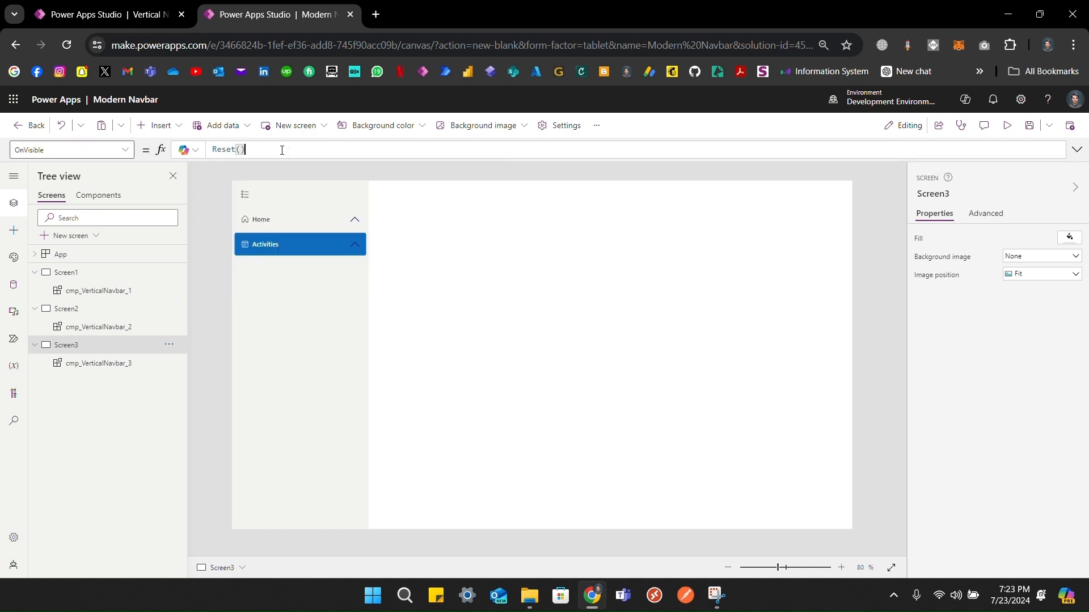
type("cmp")
key("Down")
key("Down")
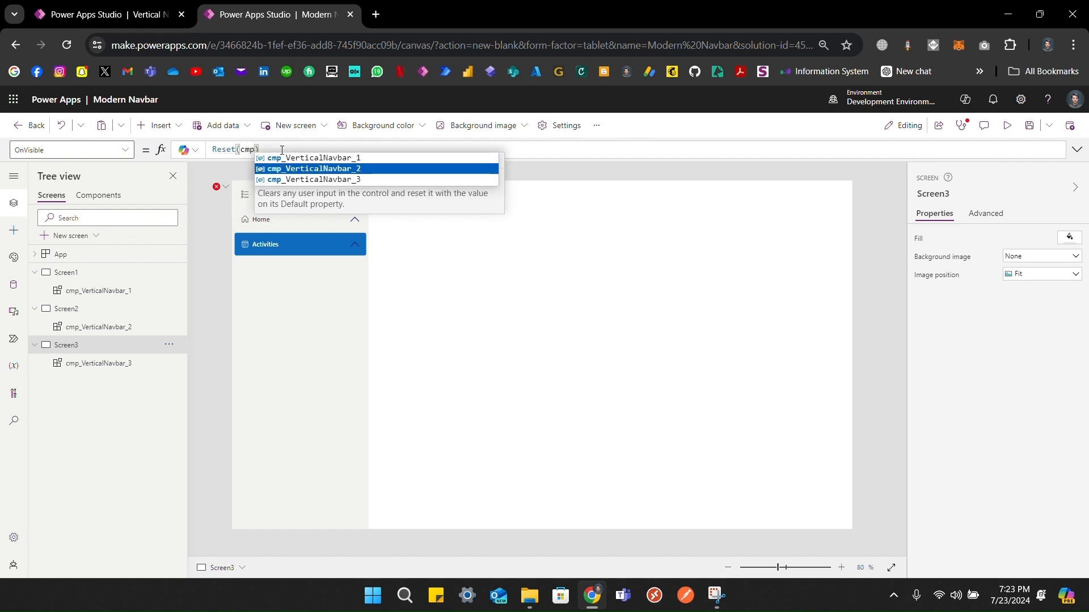
key("Tab")
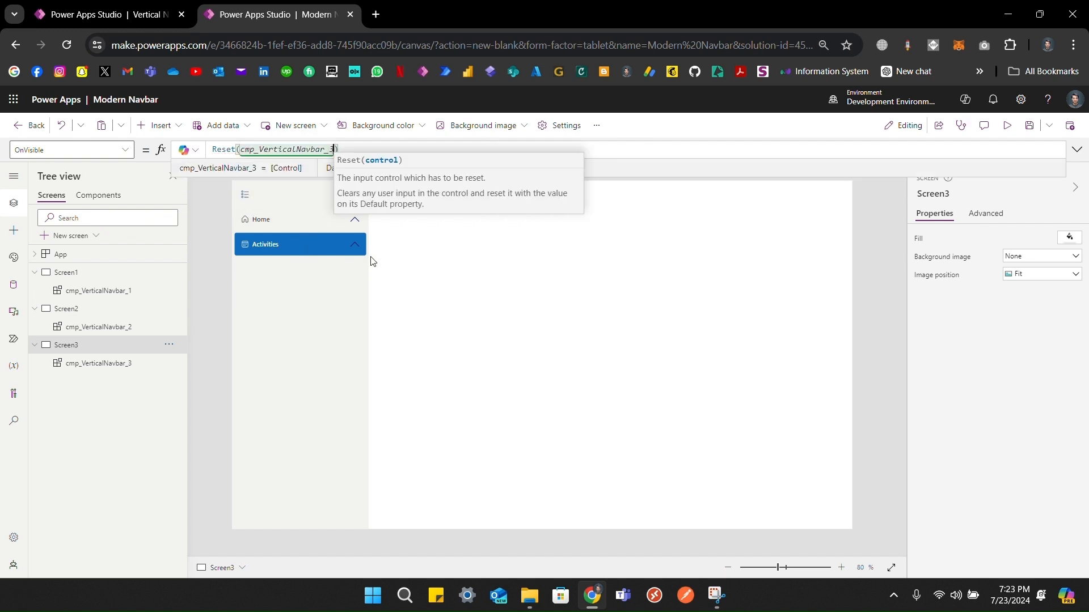
left_click(349, 222)
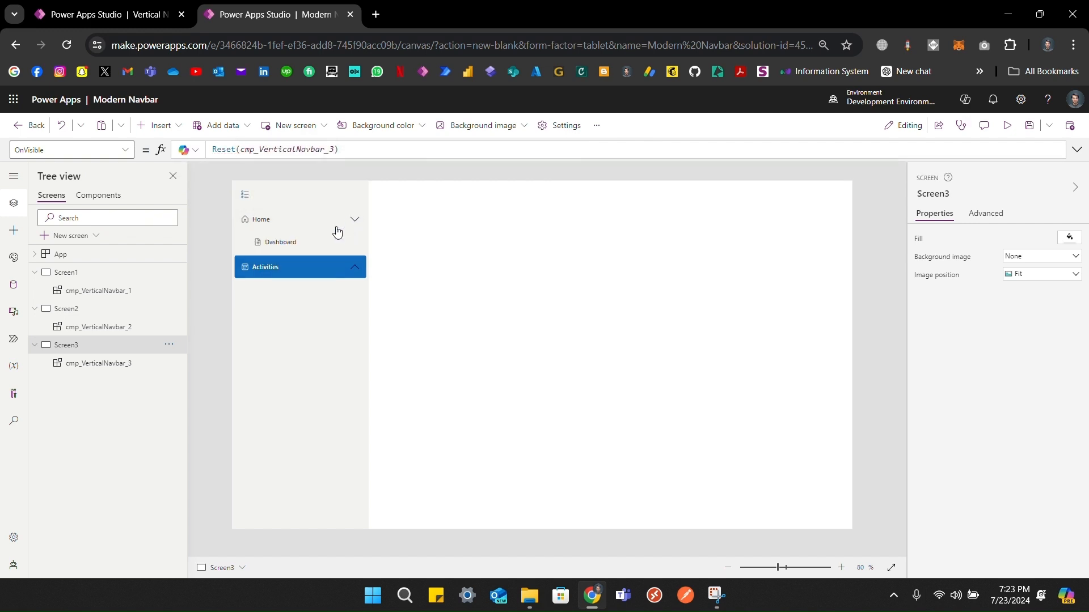
Step: Go to Dashboard, expand Activities to show Emails and Meetings, and open cmp_VerticalNavbar
left_click(290, 247)
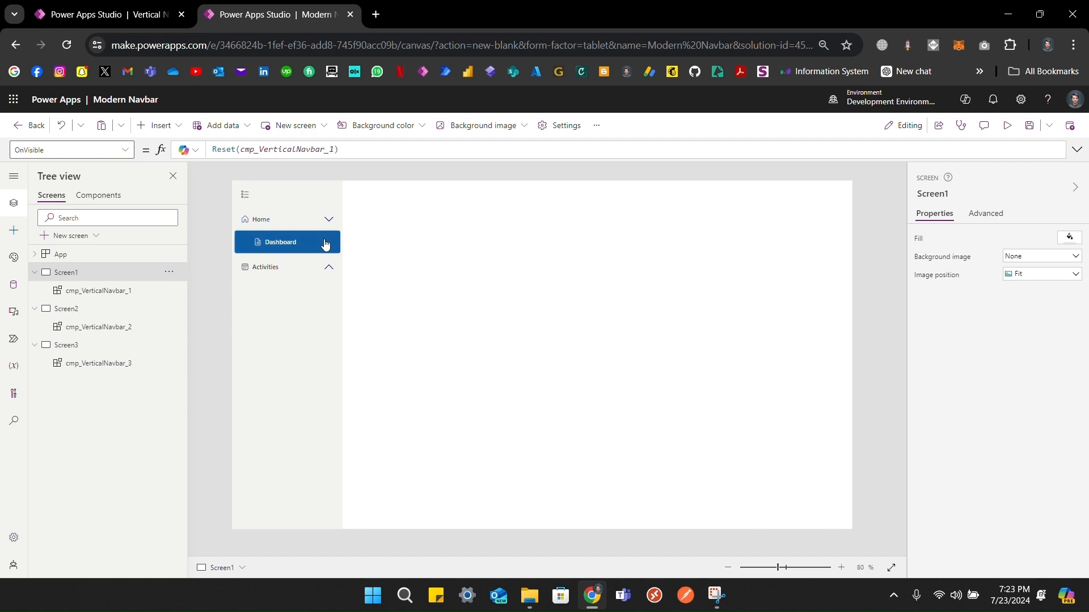
left_click(330, 272)
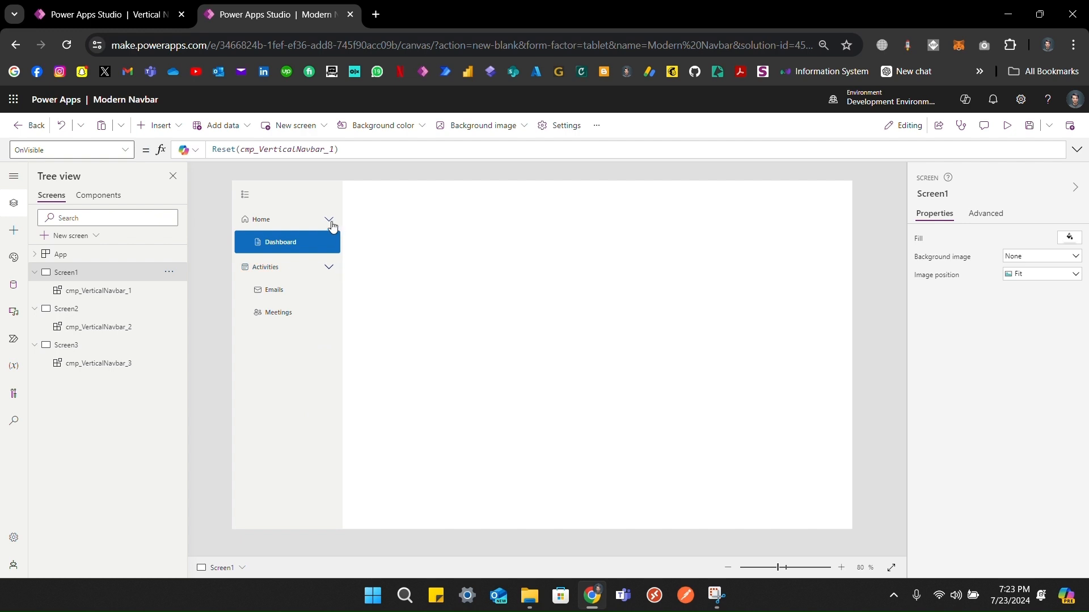
left_click(98, 196)
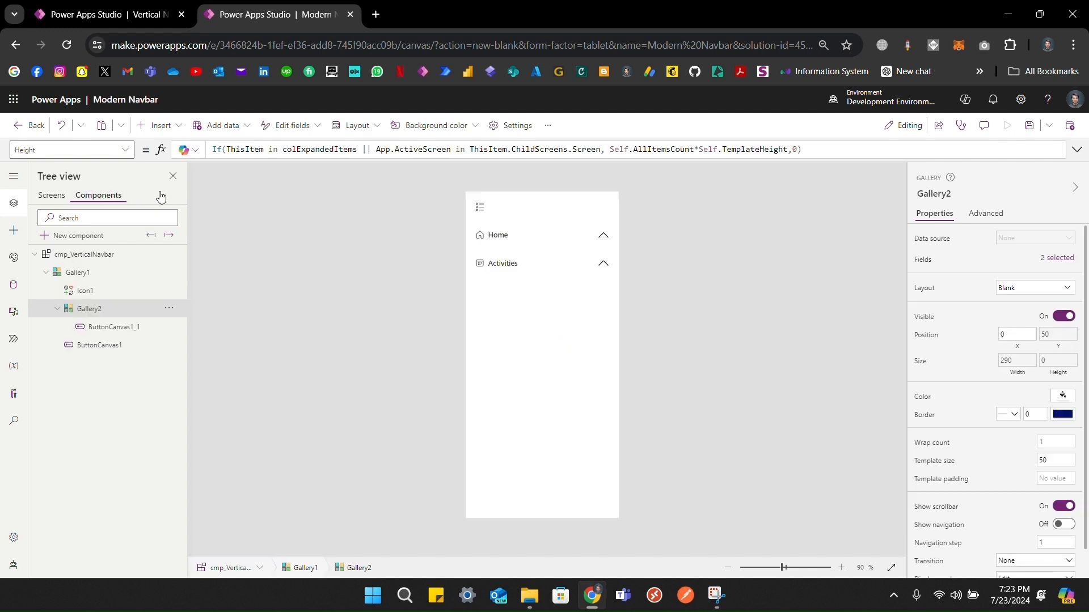
Step: Swap Icon1's Icon formula so Icon.ChevronUp comes before Icon.ChevronDown
left_click(85, 291)
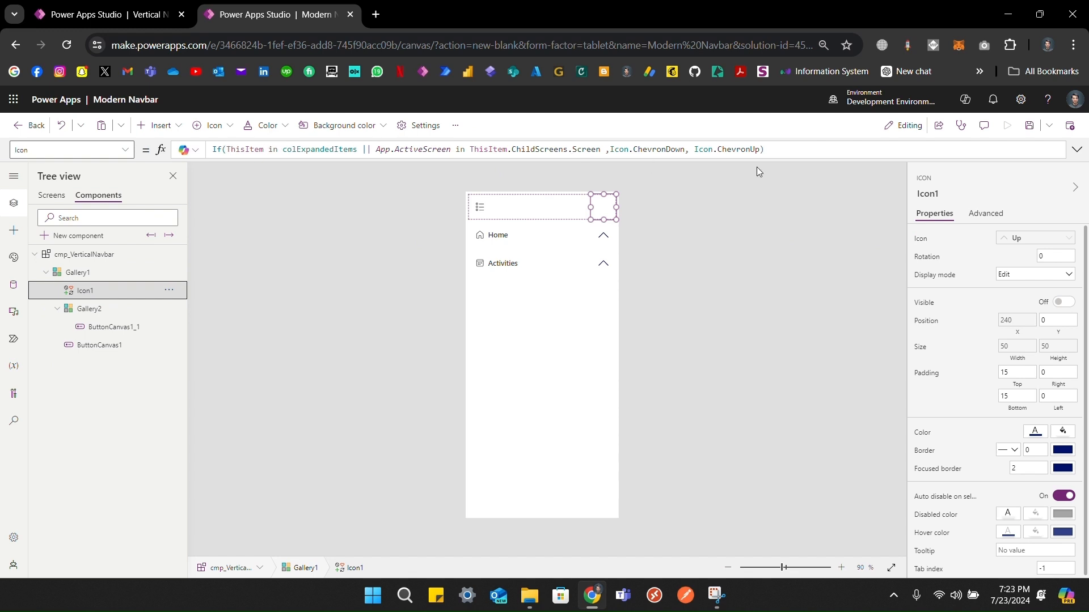
left_click_drag(760, 149, 687, 149)
key("ctrl+c")
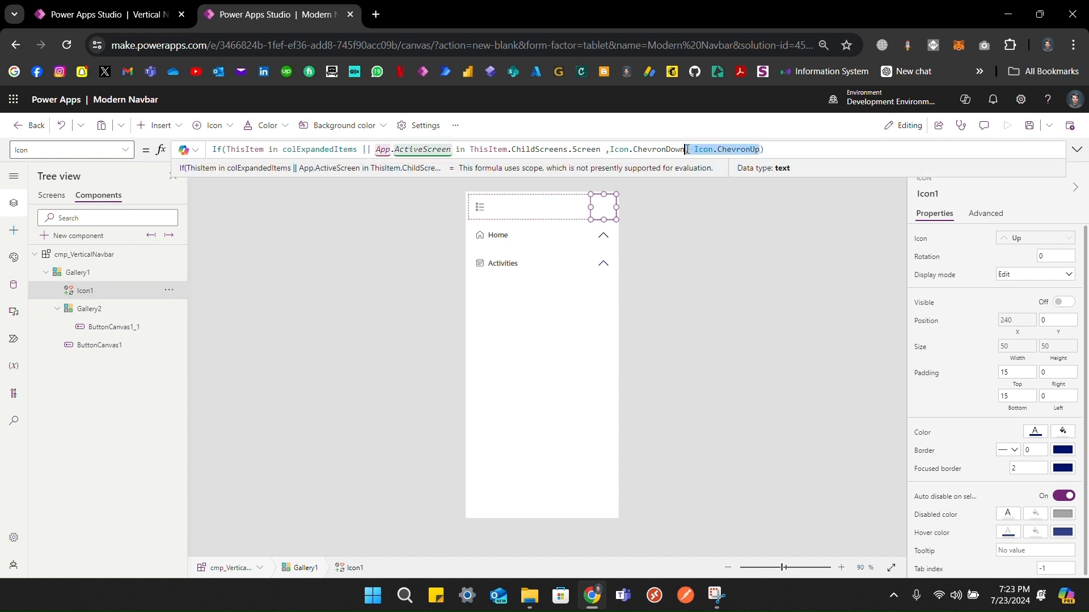
key("BackSpace")
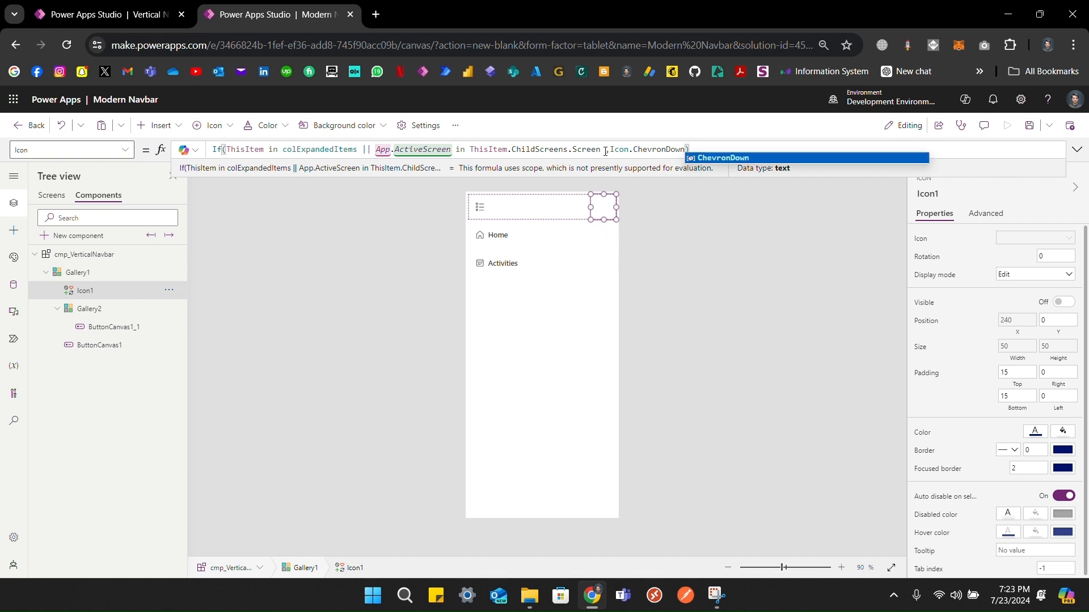
left_click(603, 151)
key("ctrl+v")
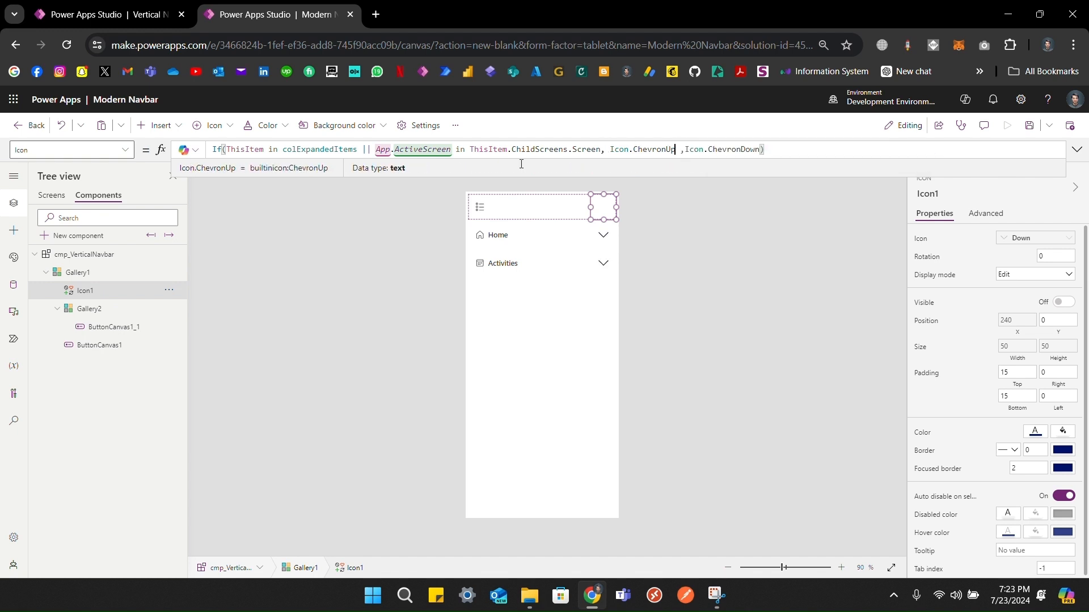
Step: On Screen1, toggle the Activities group to check its chevron direction
left_click(51, 195)
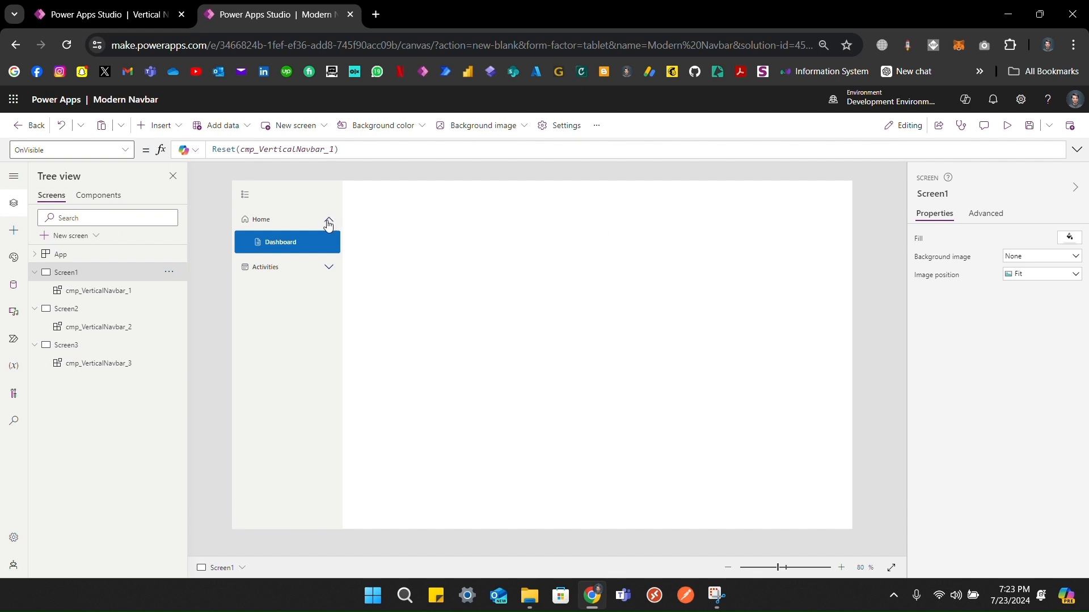
left_click(330, 266)
left_click(332, 269)
left_click(330, 269)
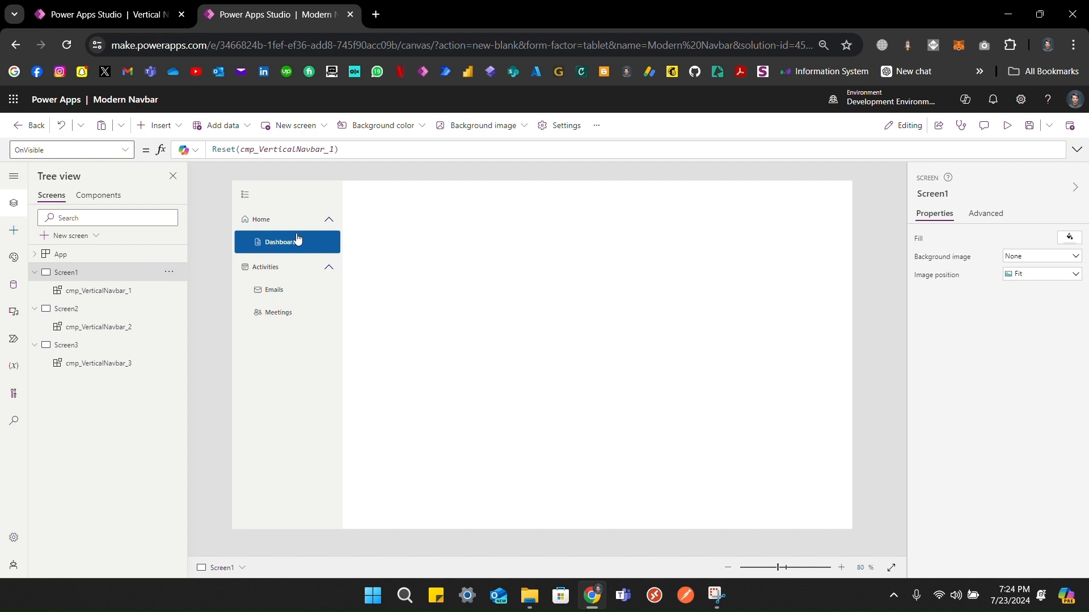
Step: Review Icon1's Visible formula excluding groups containing the active screen, then return to the screens
left_click(109, 199)
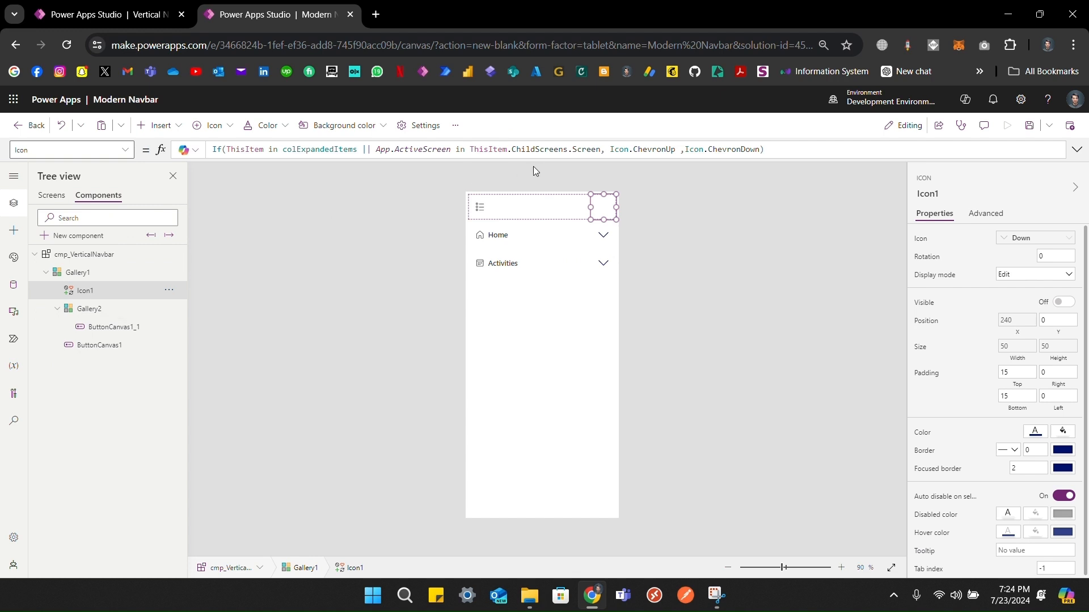
left_click_drag(601, 147, 356, 140)
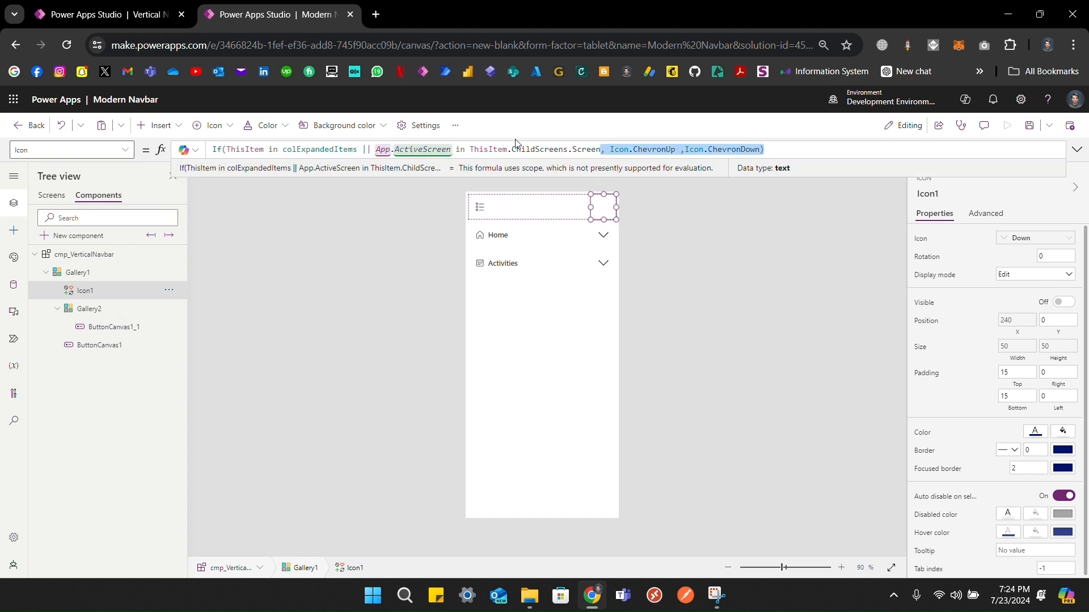
left_click(476, 22)
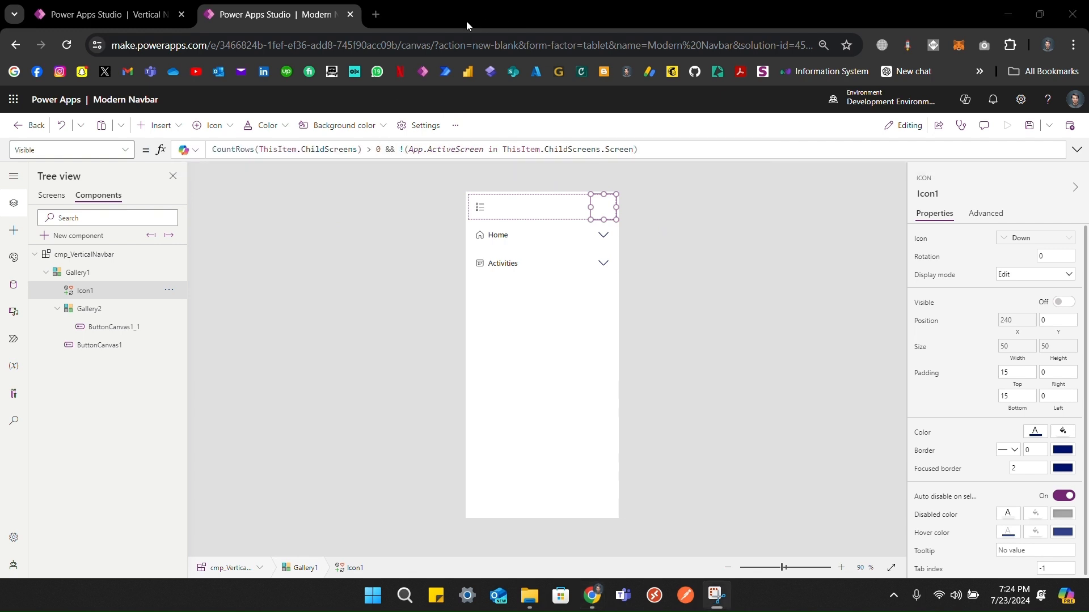
left_click(645, 151)
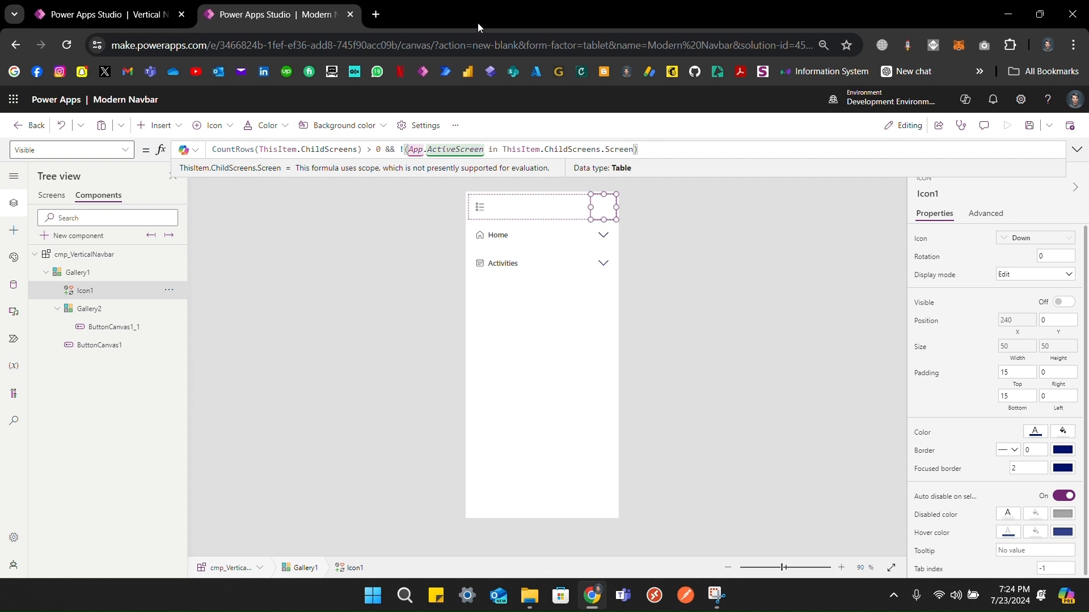
left_click(48, 197)
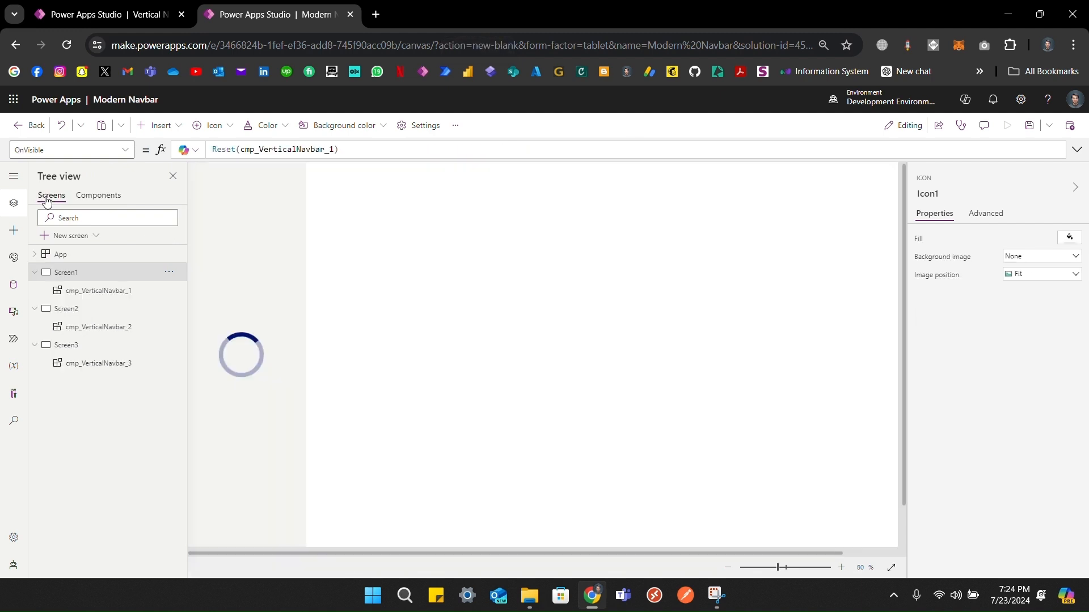
left_click(1008, 126)
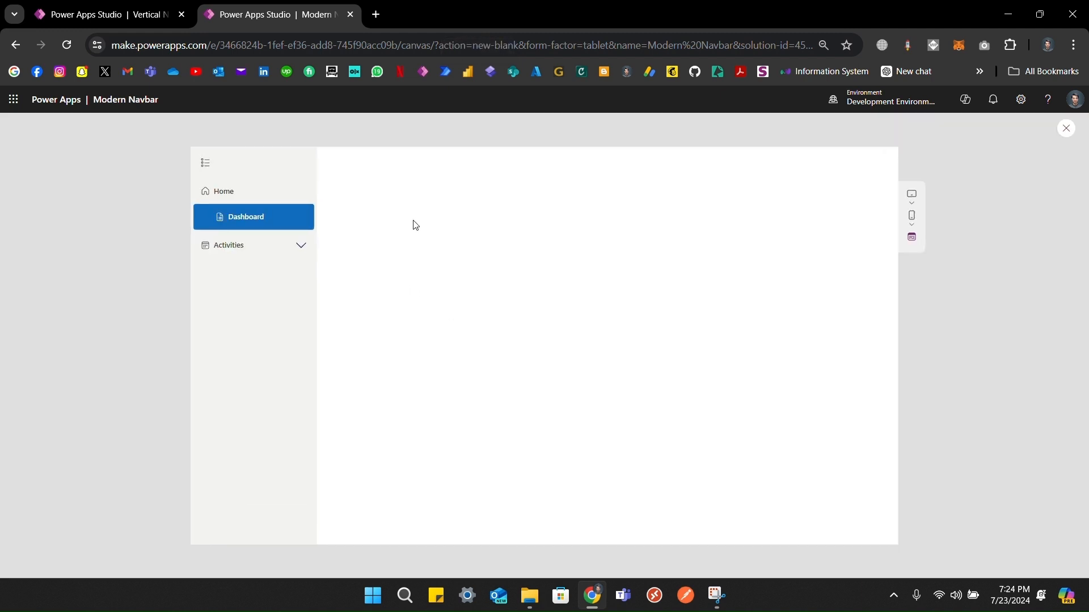
left_click(301, 245)
left_click(278, 276)
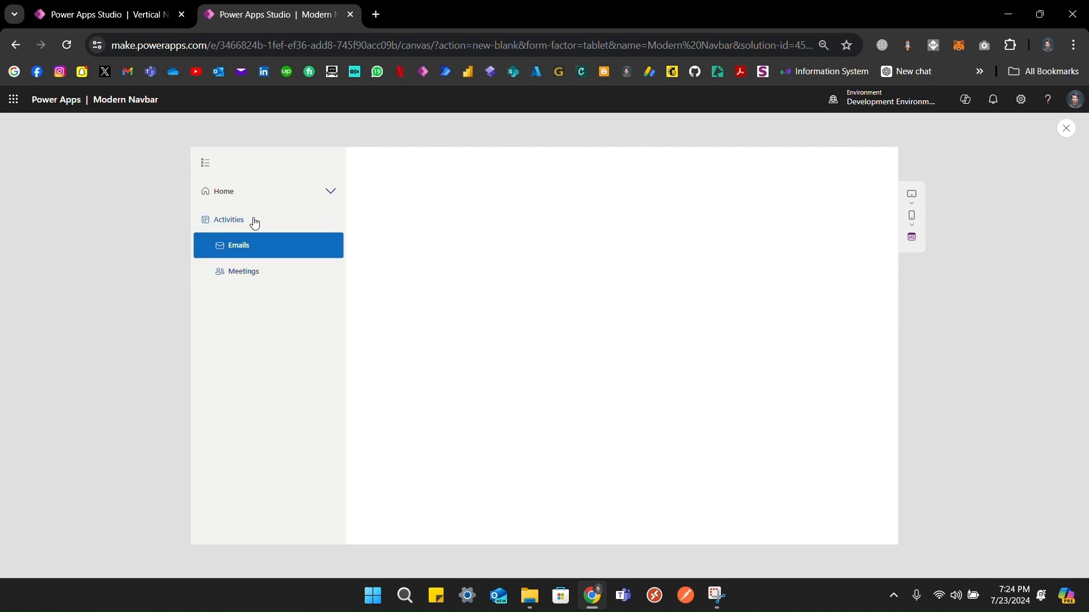
left_click(255, 222)
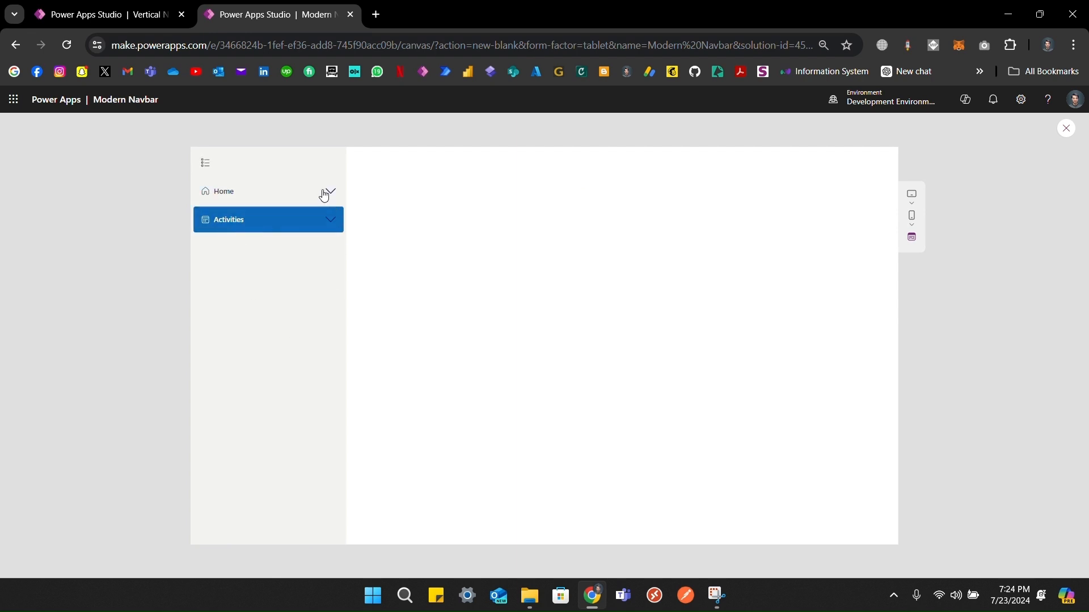
left_click(332, 228)
left_click(329, 194)
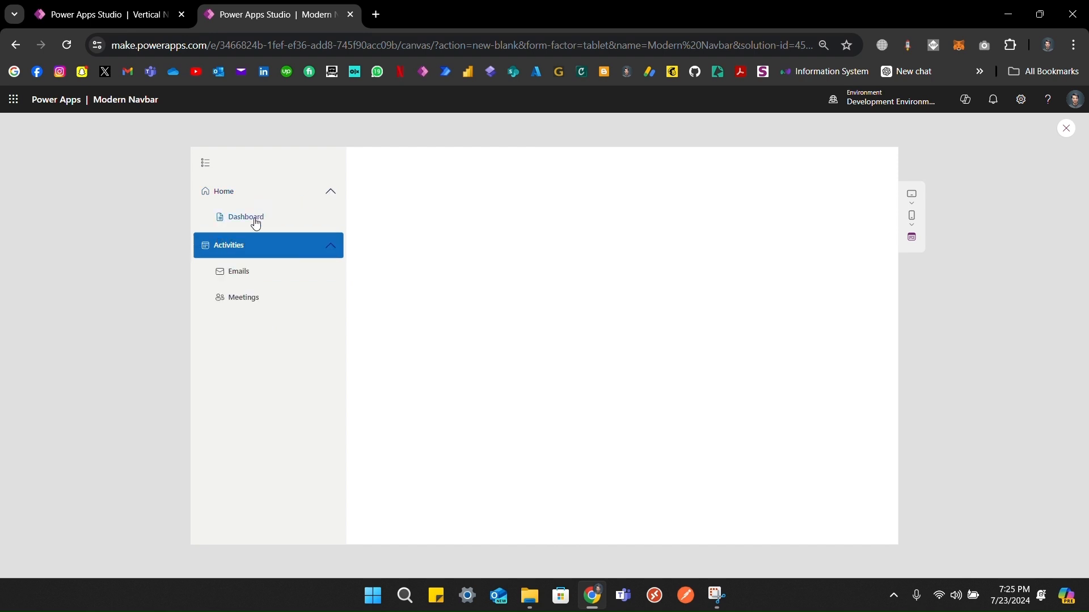
left_click(256, 223)
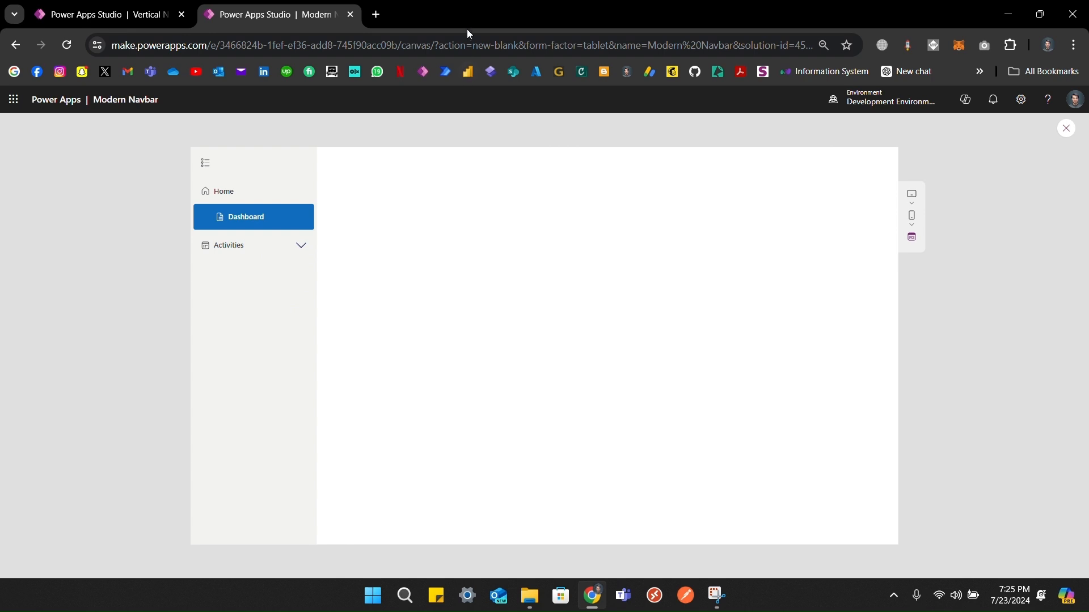
key("Escape")
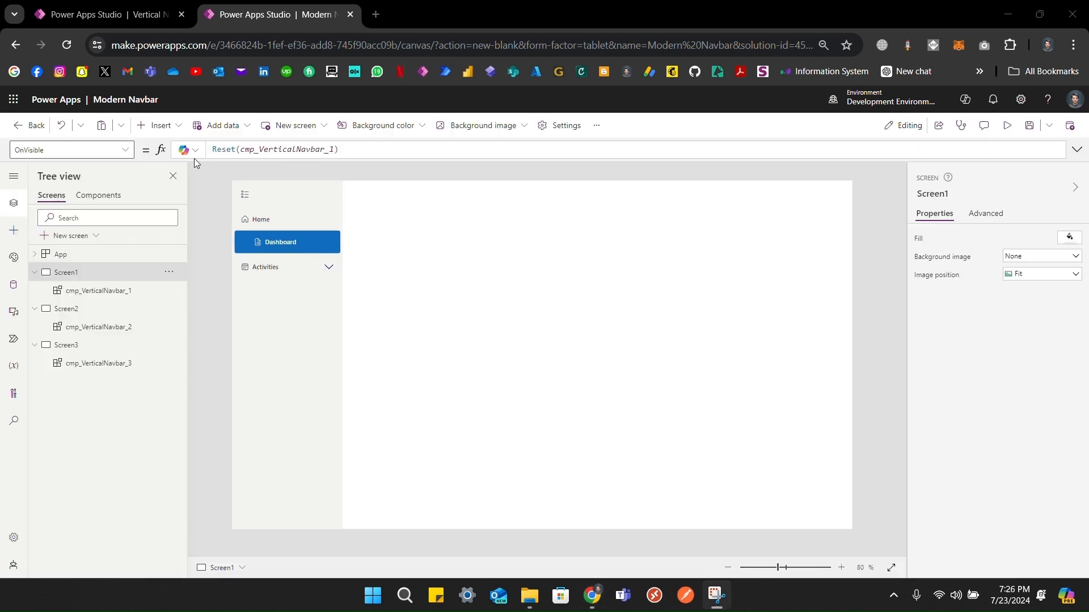
Step: Insert a button, move it to the middle of Screen1, and give it the Add icon
left_click(148, 129)
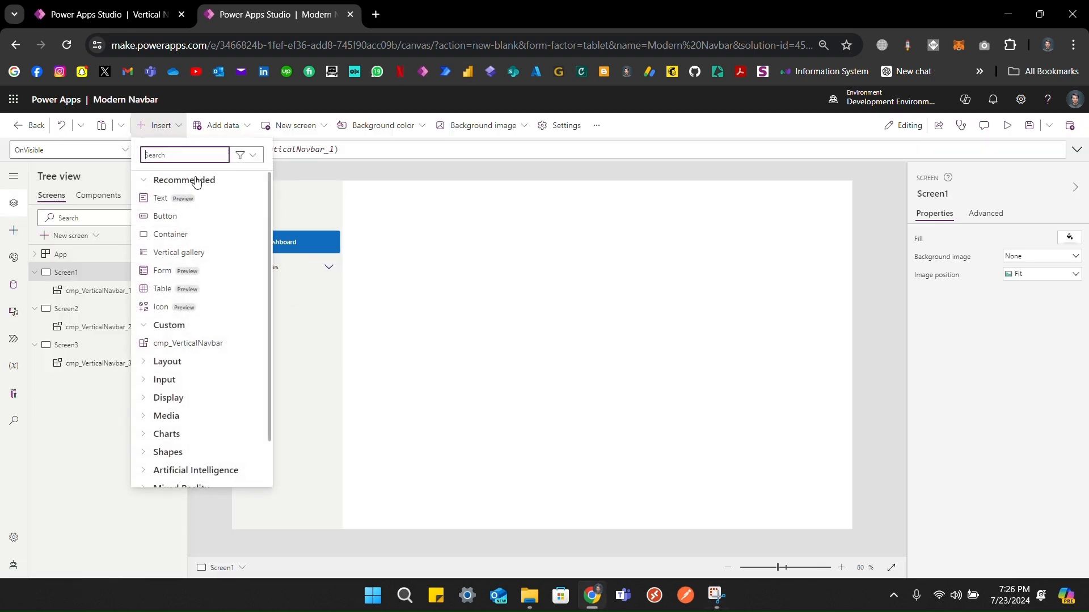
left_click(190, 218)
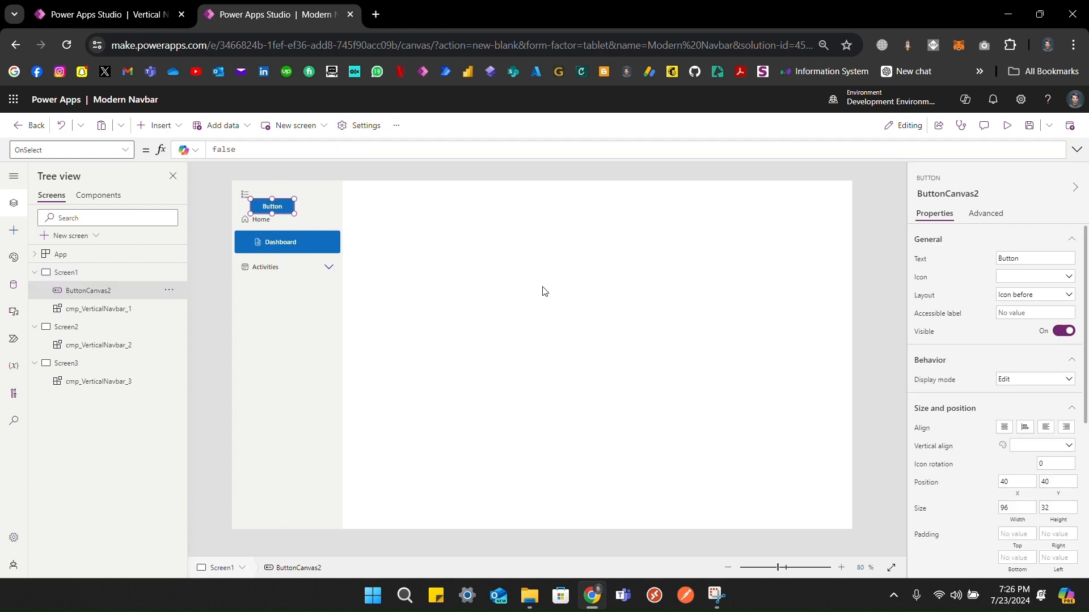
left_click_drag(278, 206, 545, 253)
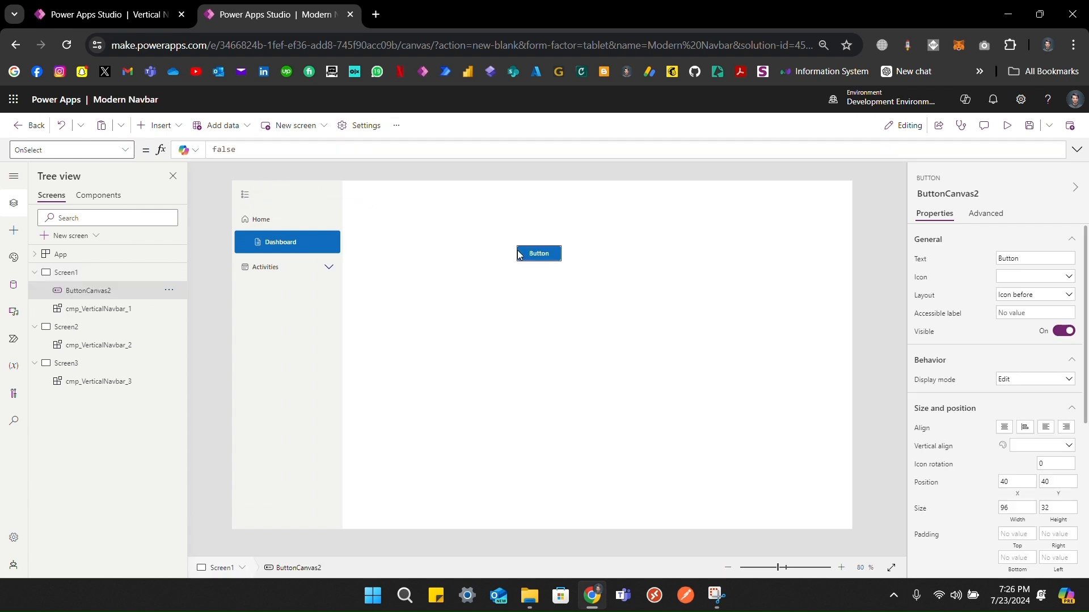
left_click(1030, 280)
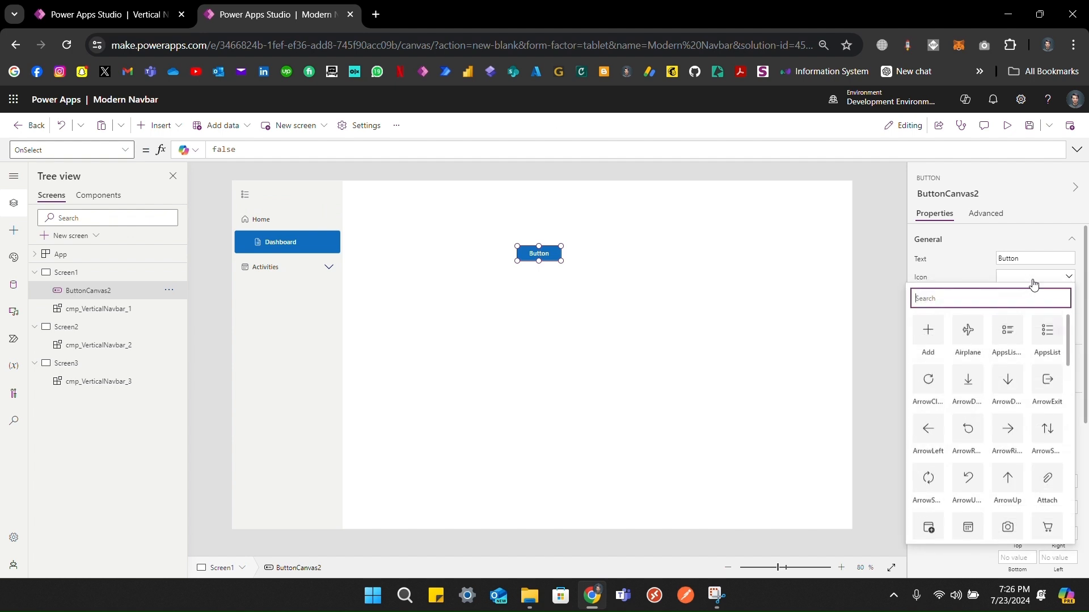
left_click(928, 335)
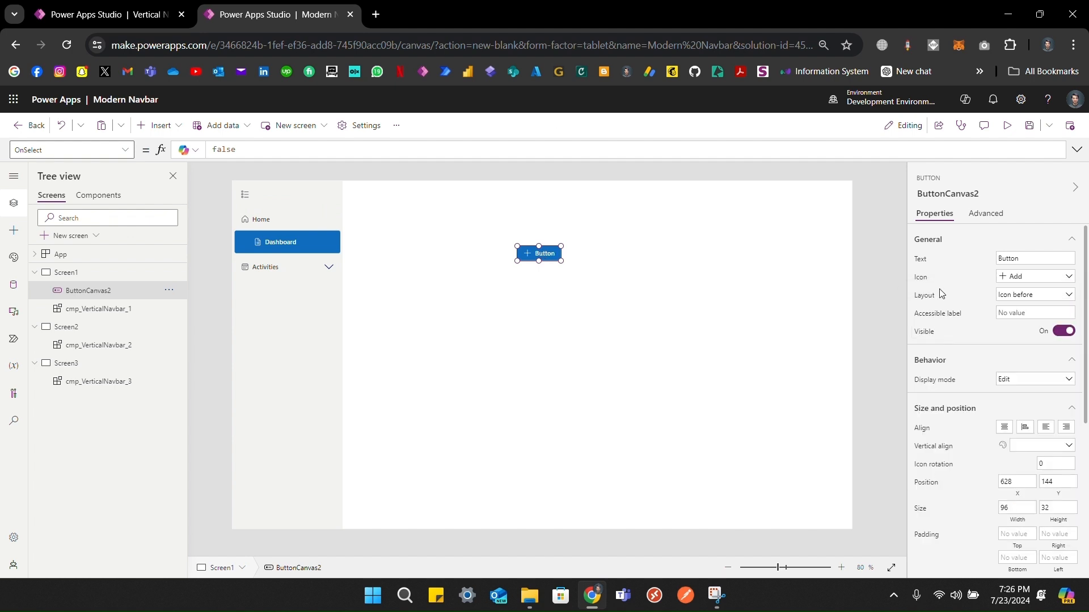
left_click(921, 277)
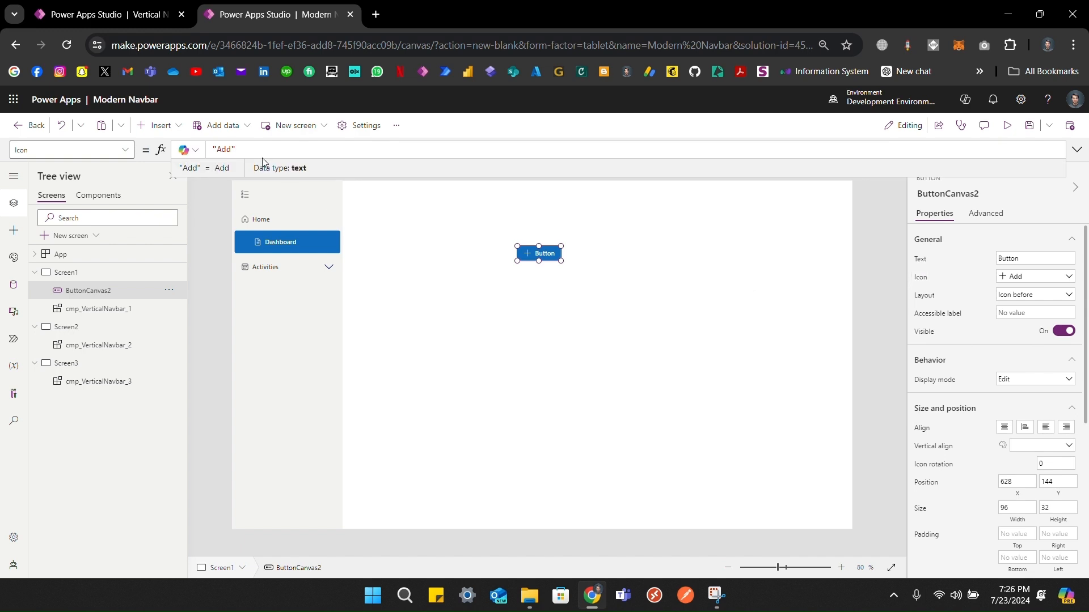